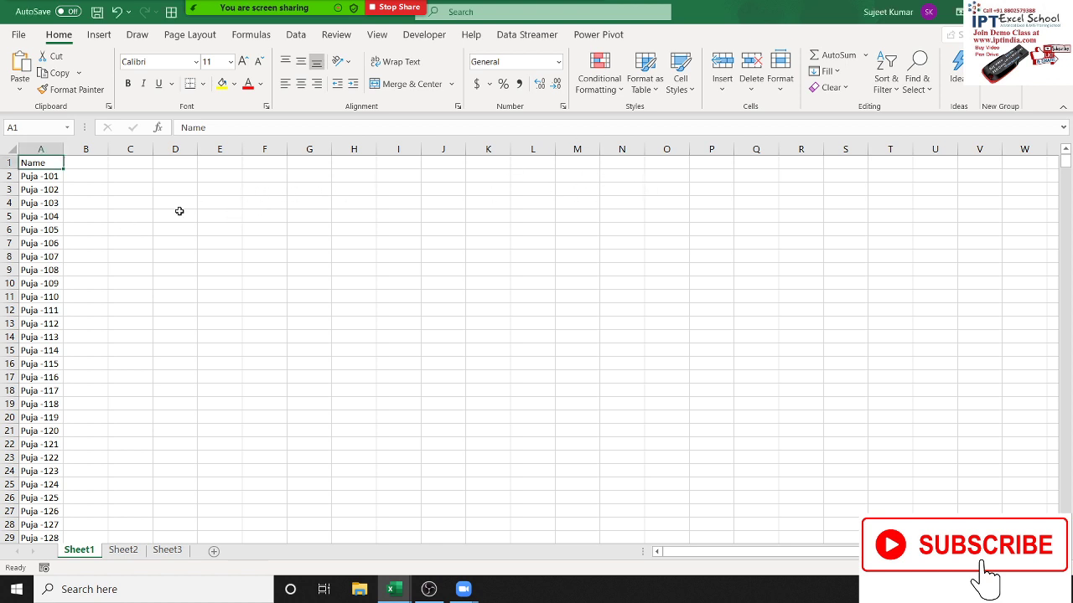
Step: Check the start and end of Sheet1's name list, then close the print preview
{"action": "key", "text": "Down"}
{"action": "key", "text": "ctrl+Down"}
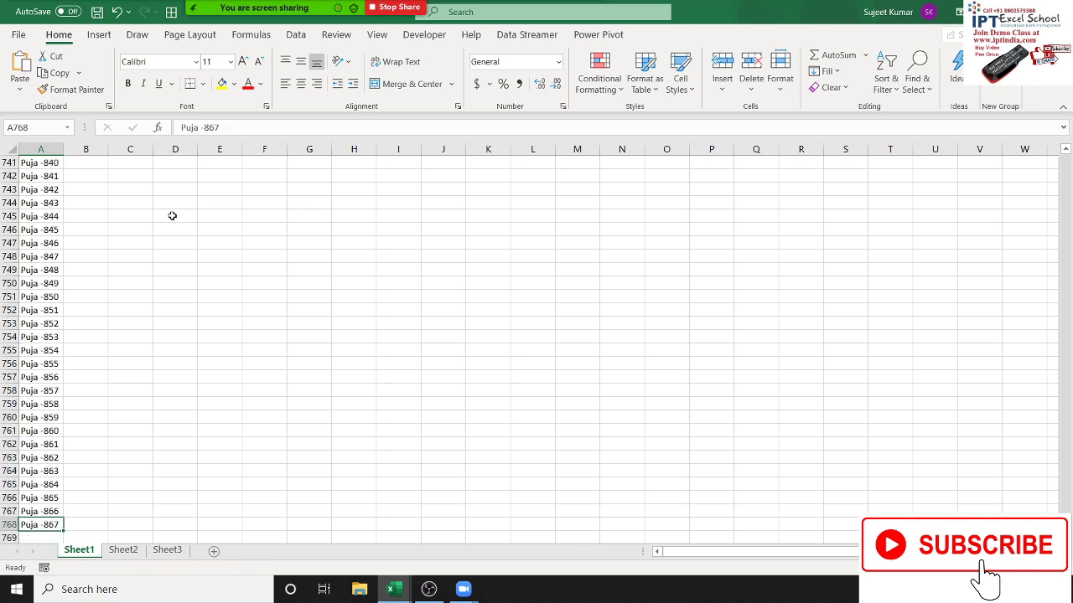
{"action": "key", "text": "ctrl+Up"}
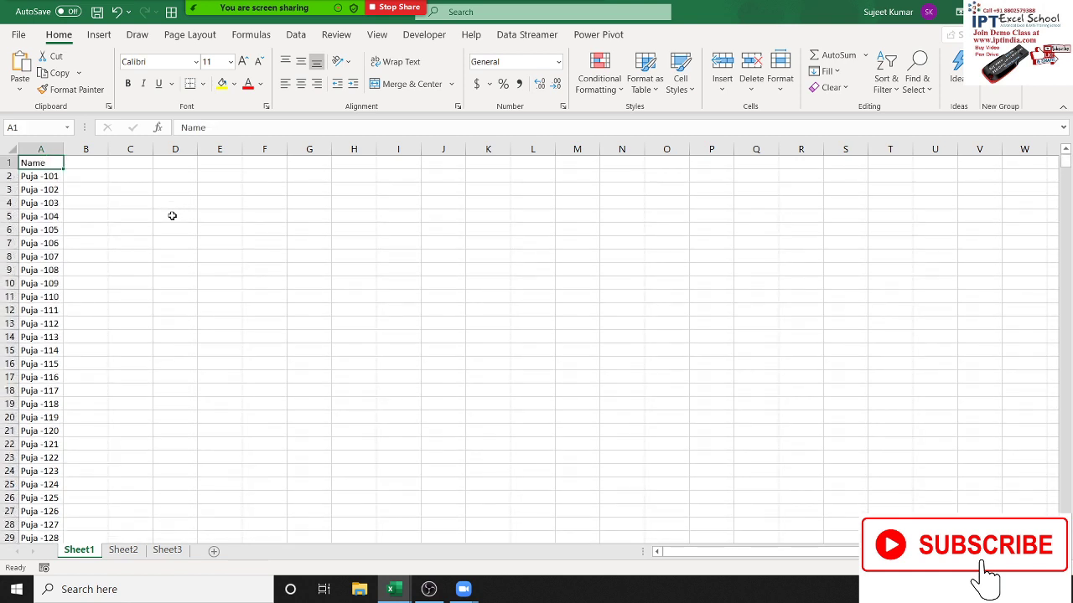
{"action": "key", "text": "ctrl+Down"}
{"action": "key", "text": "ctrl+Down"}
{"action": "key", "text": "ctrl+Home"}
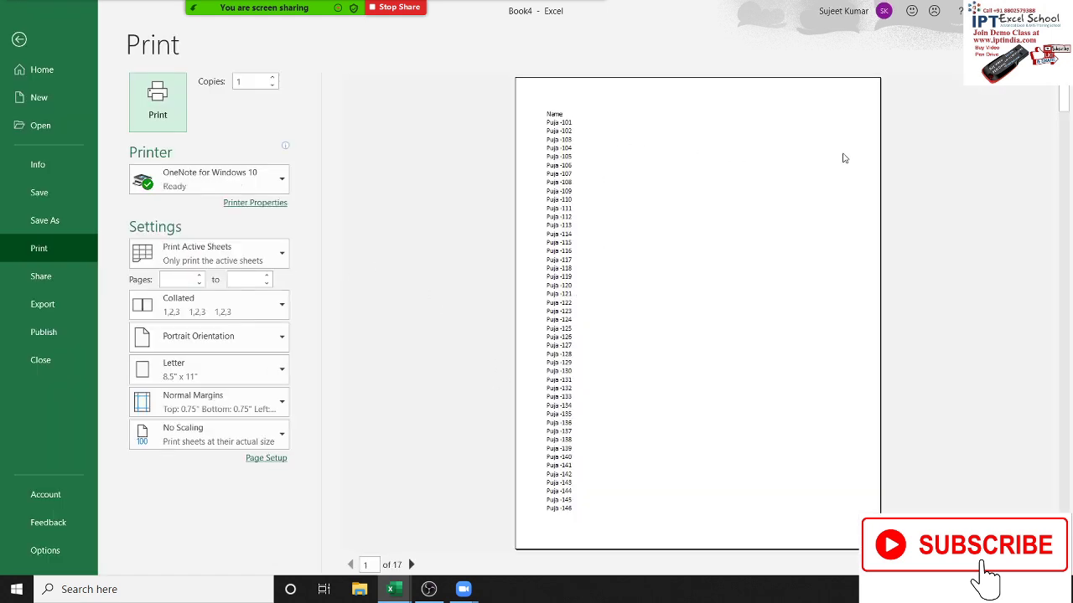
{"action": "key", "text": "Escape"}
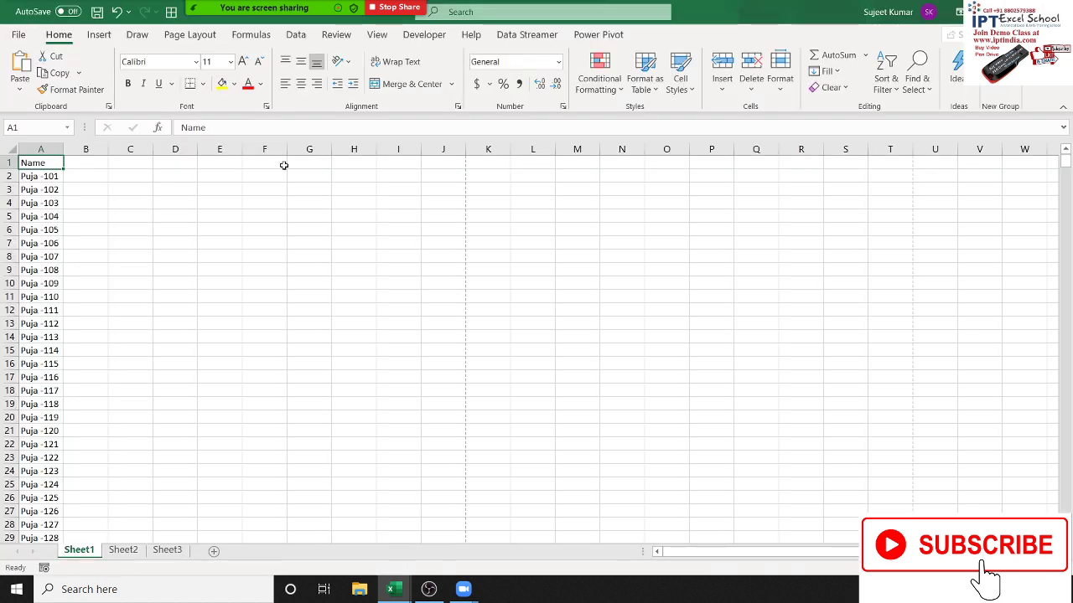
Step: Scroll down through the names starting from Puja -101
{"action": "key", "text": "Down"}
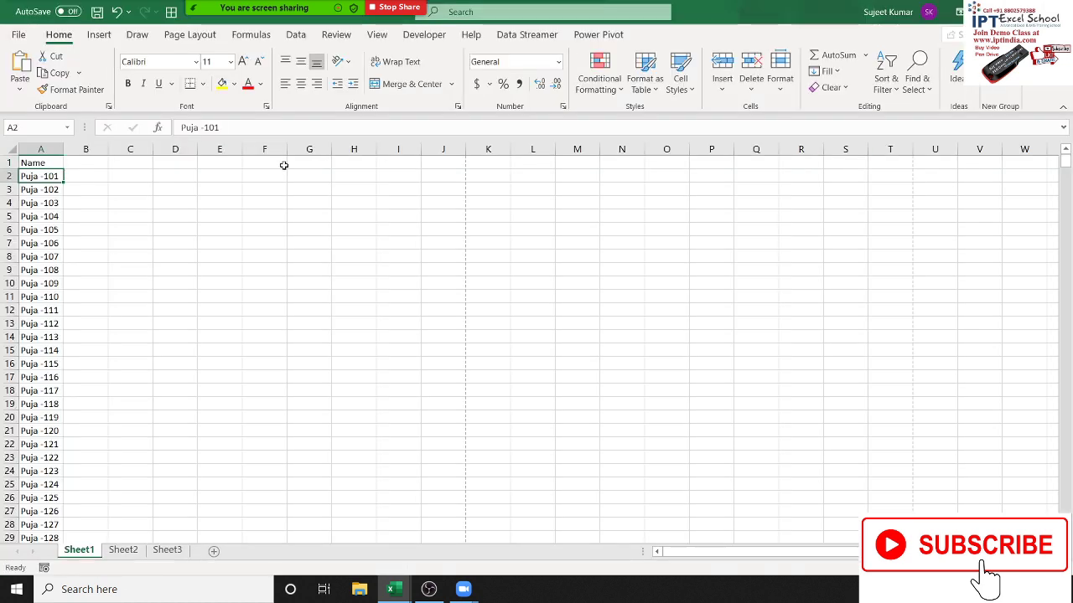
{"action": "scroll", "coordinate": [173, 259], "scroll_direction": "down", "scroll_amount": 5}
{"action": "scroll", "coordinate": [86, 391], "scroll_direction": "down", "scroll_amount": 4}
{"action": "scroll", "coordinate": [67, 427], "scroll_direction": "down", "scroll_amount": 5}
{"action": "scroll", "coordinate": [61, 444], "scroll_direction": "down", "scroll_amount": 11}
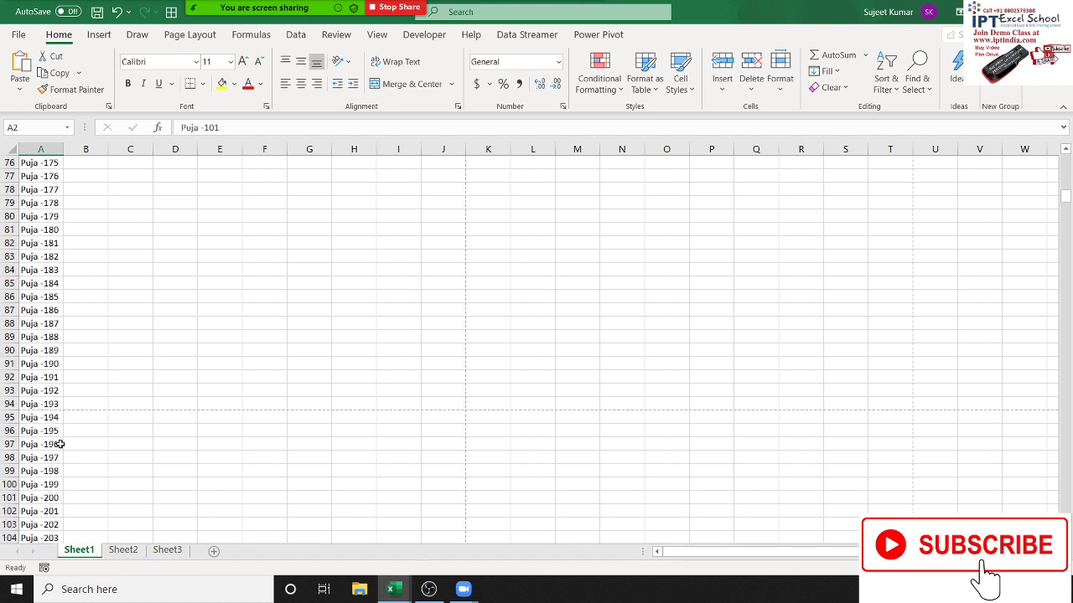
{"action": "scroll", "coordinate": [61, 444], "scroll_direction": "down", "scroll_amount": 7}
{"action": "scroll", "coordinate": [53, 446], "scroll_direction": "down", "scroll_amount": 6}
{"action": "scroll", "coordinate": [59, 457], "scroll_direction": "down", "scroll_amount": 5}
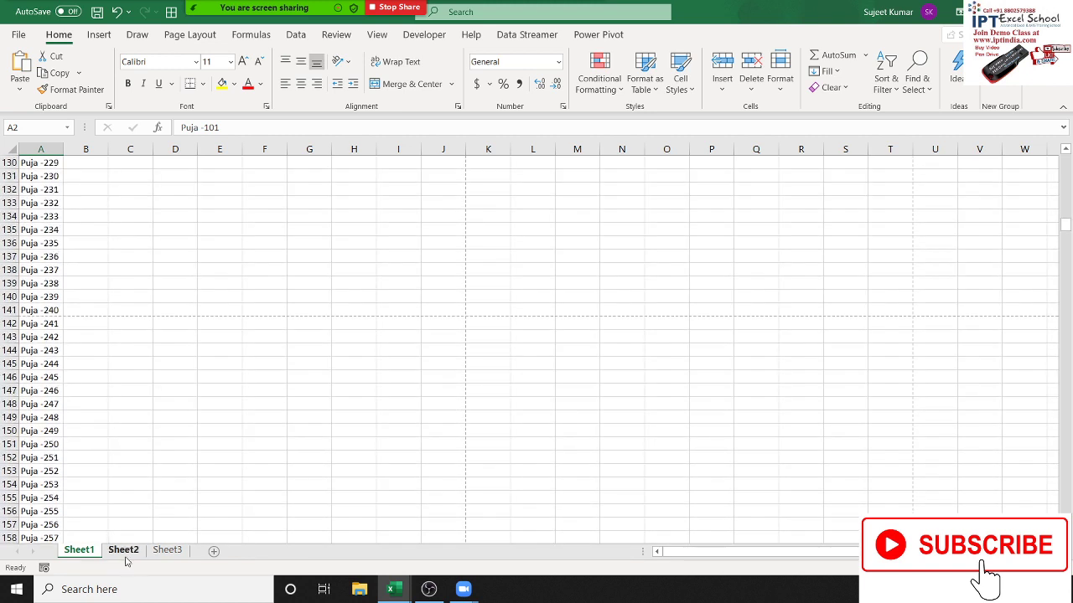
Step: Rename the Sheet2 tab to 'Print' and look over the empty sheet
{"action": "left_click", "coordinate": [124, 551]}
{"action": "double_click", "coordinate": [125, 553]}
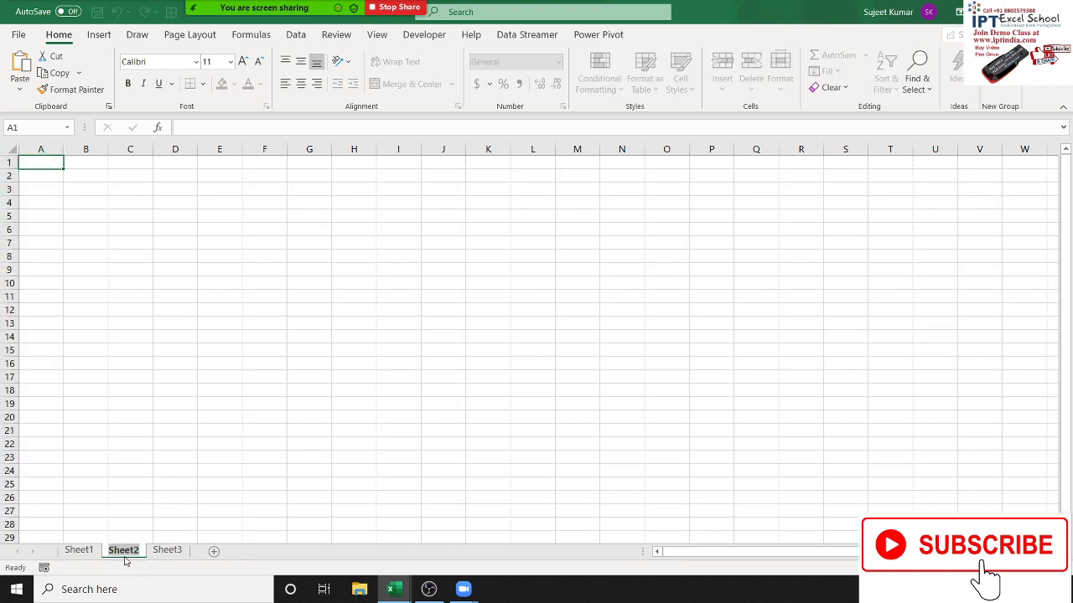
{"action": "type", "text": "Pr"}
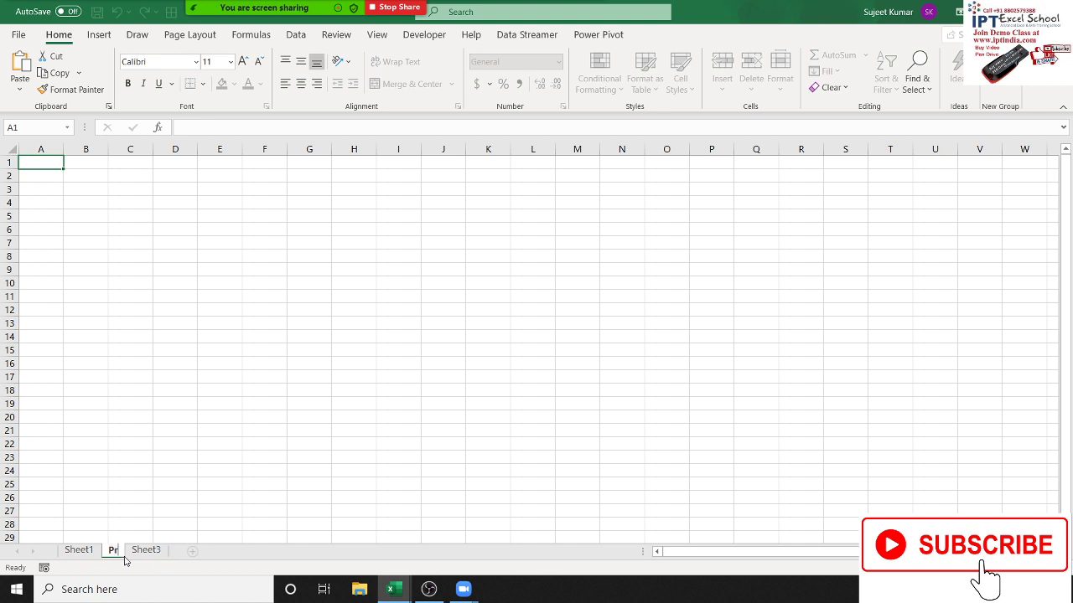
{"action": "type", "text": "ing"}
{"action": "key", "text": "BackSpace"}
{"action": "type", "text": "t"}
{"action": "left_click", "coordinate": [85, 417]}
{"action": "scroll", "coordinate": [84, 436], "scroll_direction": "down", "scroll_amount": 4}
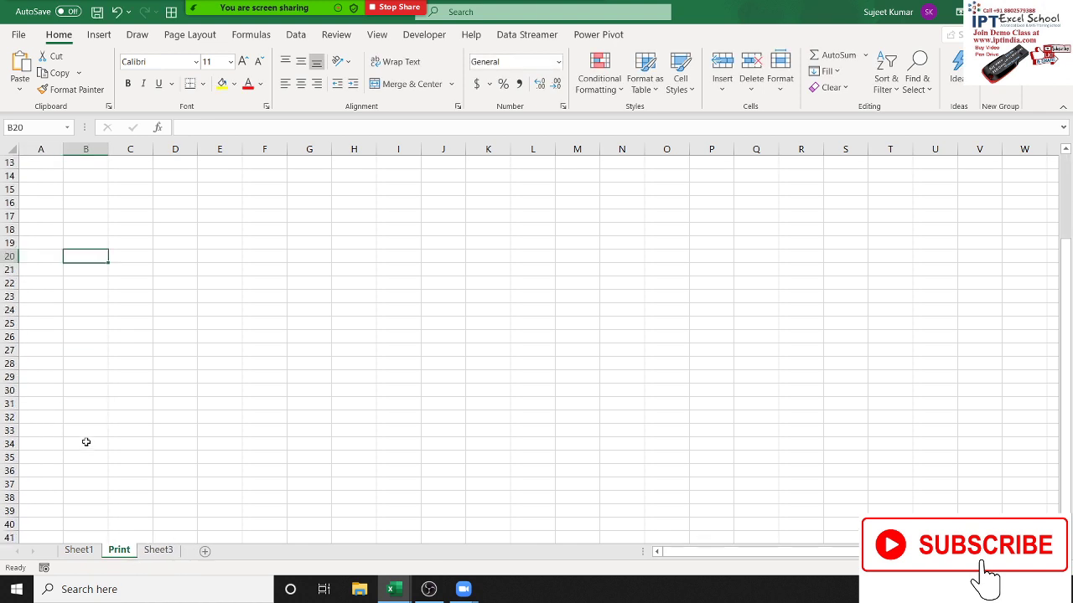
{"action": "scroll", "coordinate": [80, 439], "scroll_direction": "down", "scroll_amount": 3}
{"action": "scroll", "coordinate": [80, 439], "scroll_direction": "up", "scroll_amount": 7}
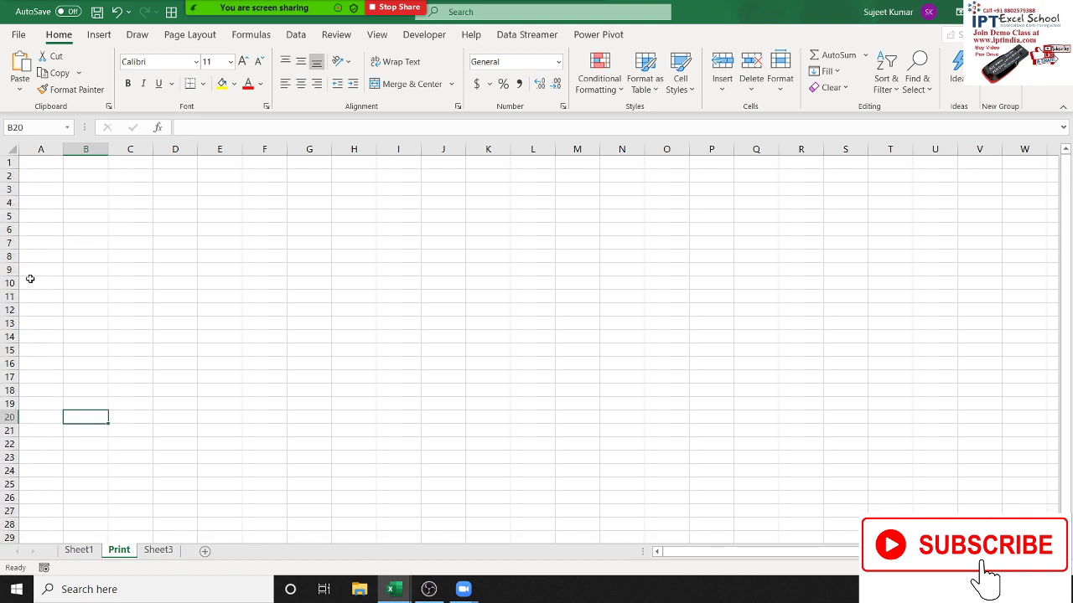
Step: Copy the first 29 names, A2:A30 on Sheet1, into the Print sheet at A2
{"action": "left_click", "coordinate": [79, 550]}
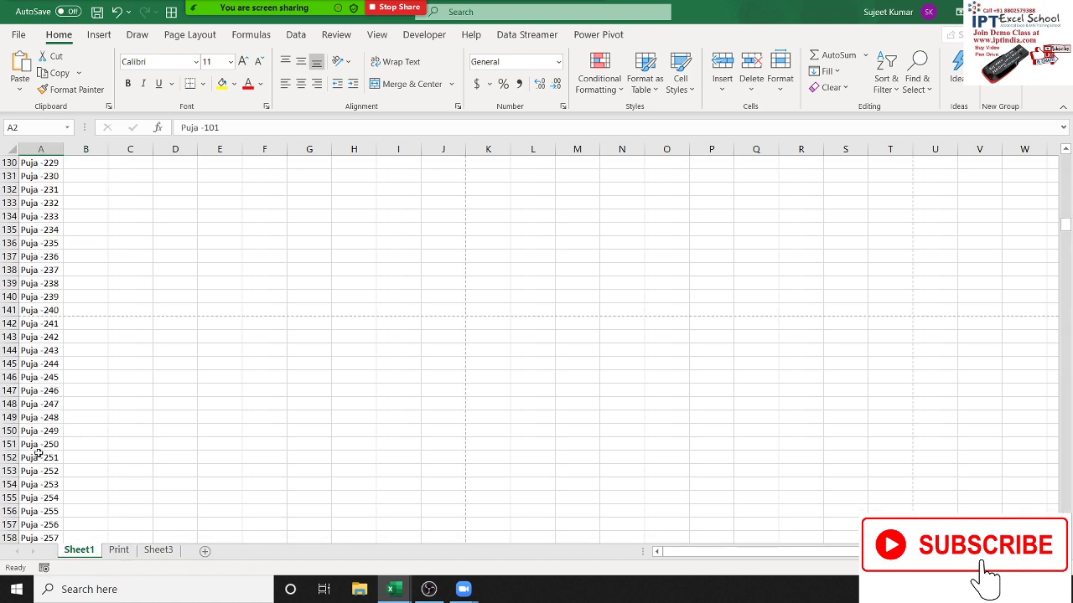
{"action": "key", "text": "ctrl+Home"}
{"action": "left_click", "coordinate": [40, 176]}
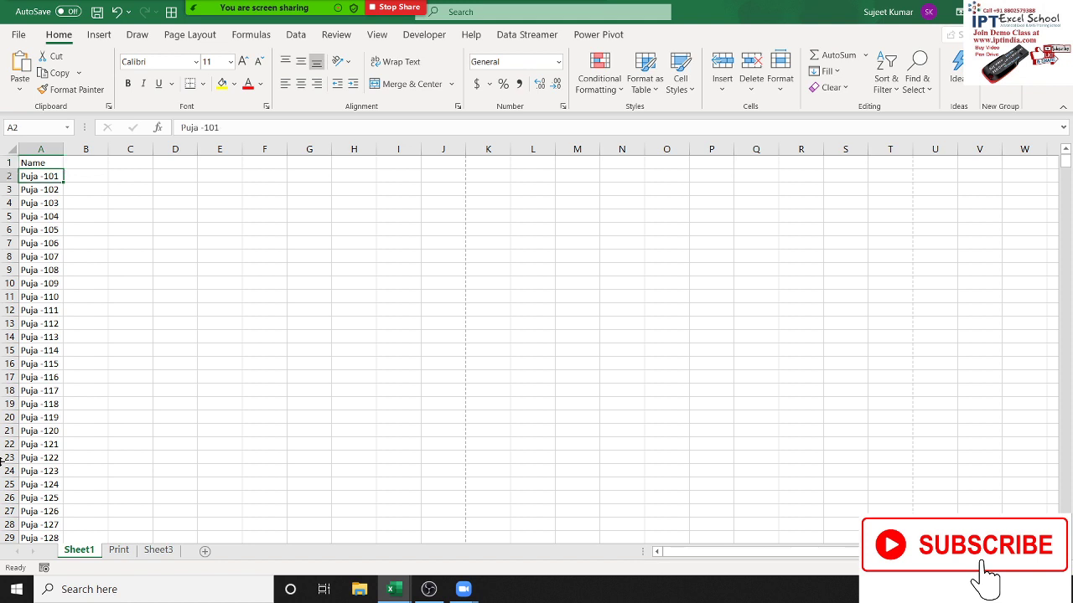
{"action": "scroll", "coordinate": [41, 176], "scroll_direction": "down", "scroll_amount": 9}
{"action": "key", "text": "ctrl+c"}
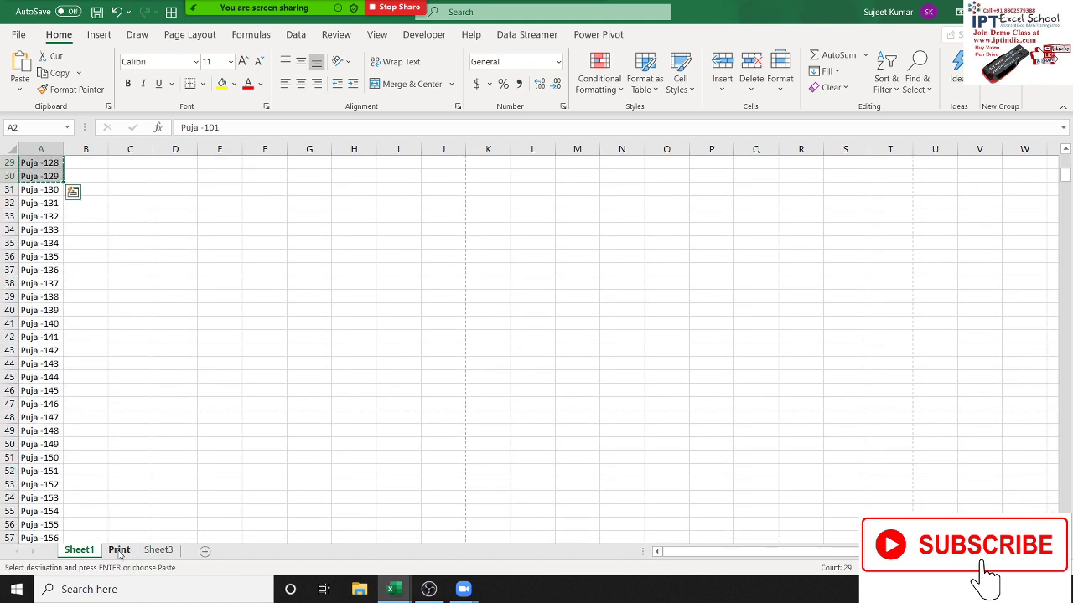
{"action": "left_click", "coordinate": [119, 550]}
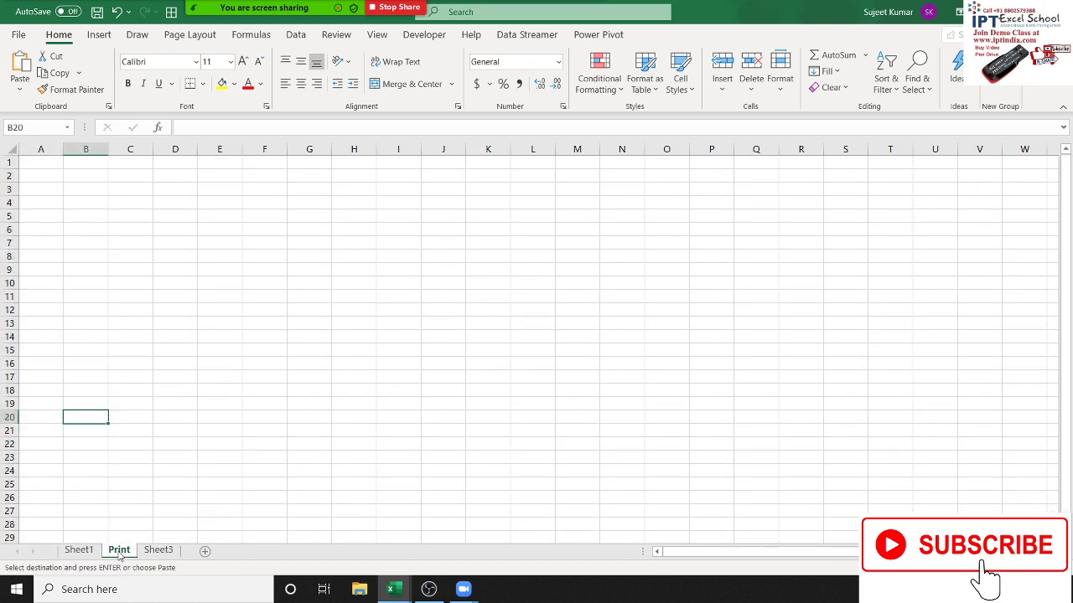
{"action": "left_click", "coordinate": [42, 174]}
{"action": "key", "text": "ctrl+v"}
Step: Paste the next 29 names, A31:A59, into column B starting at B2
{"action": "left_click", "coordinate": [79, 551]}
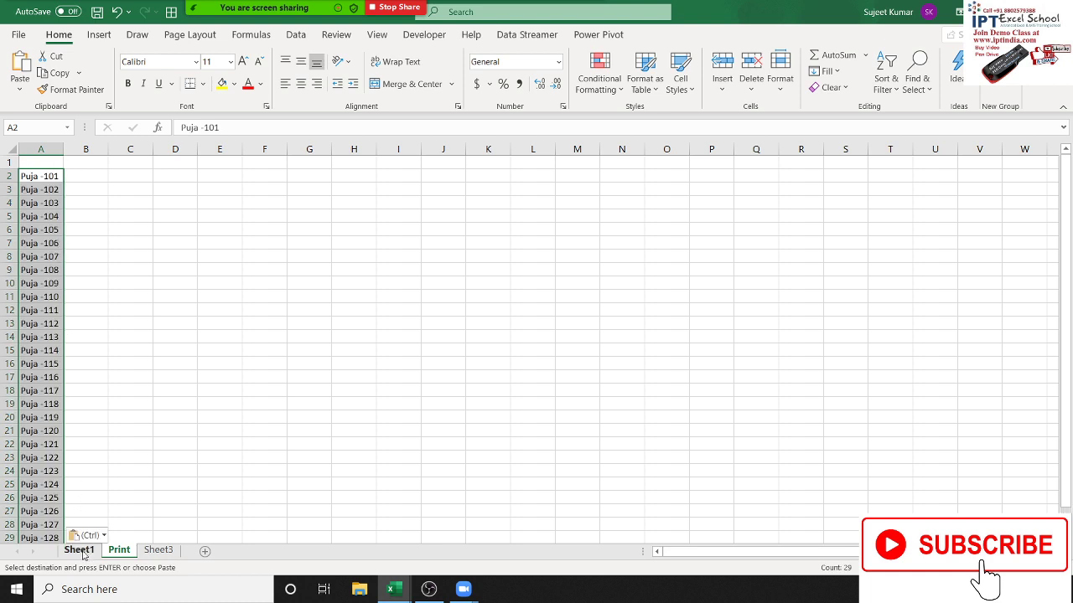
{"action": "left_click_drag", "start_coordinate": [39, 189], "coordinate": [29, 193]}
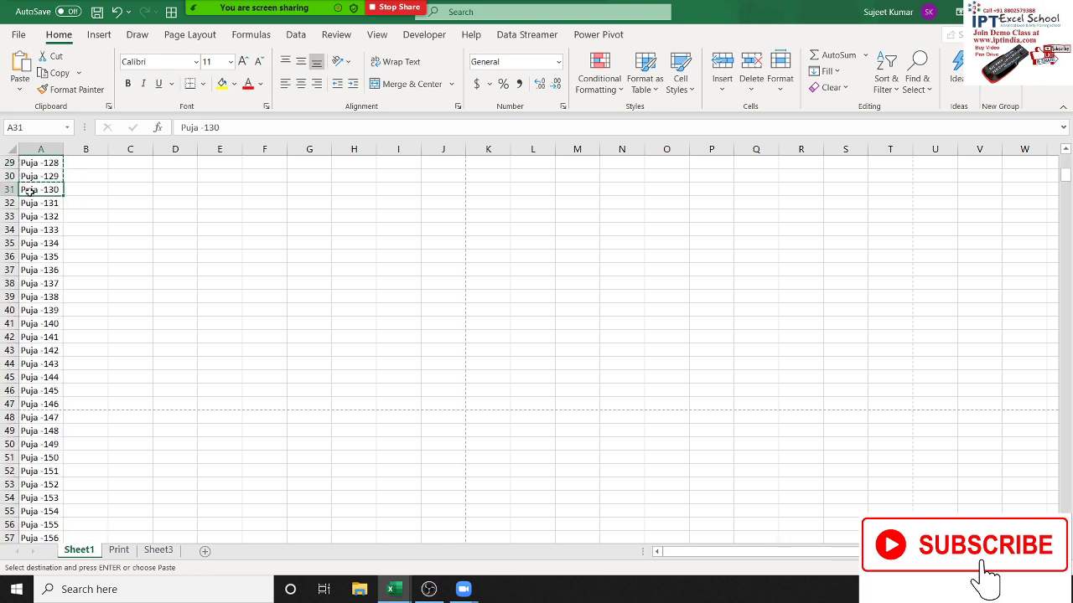
{"action": "scroll", "coordinate": [29, 192], "scroll_direction": "down", "scroll_amount": 9}
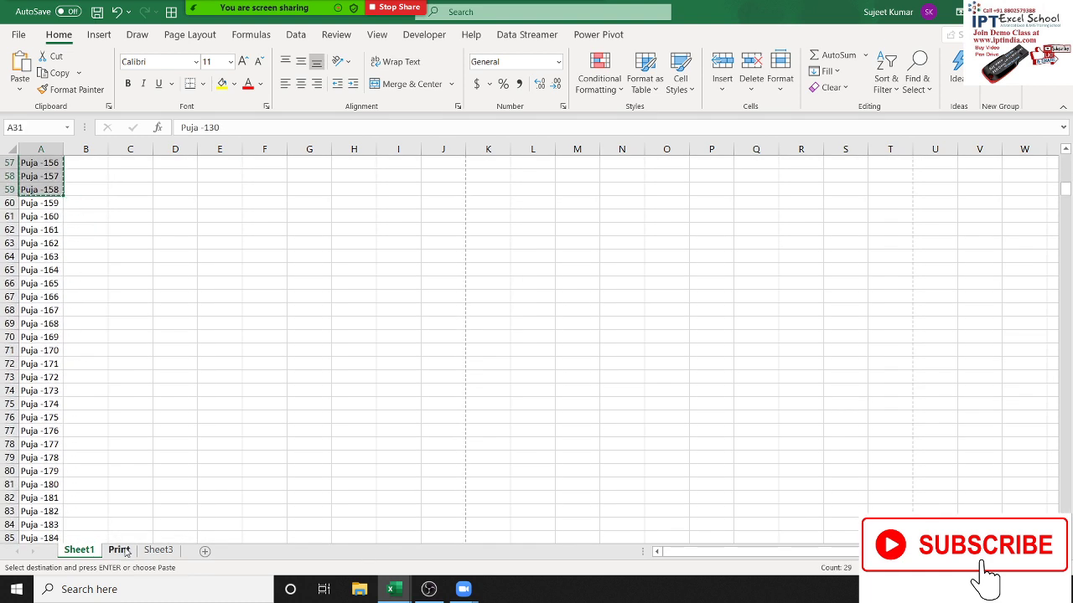
{"action": "left_click", "coordinate": [119, 551]}
{"action": "left_click", "coordinate": [89, 177]}
{"action": "key", "text": "ctrl+v"}
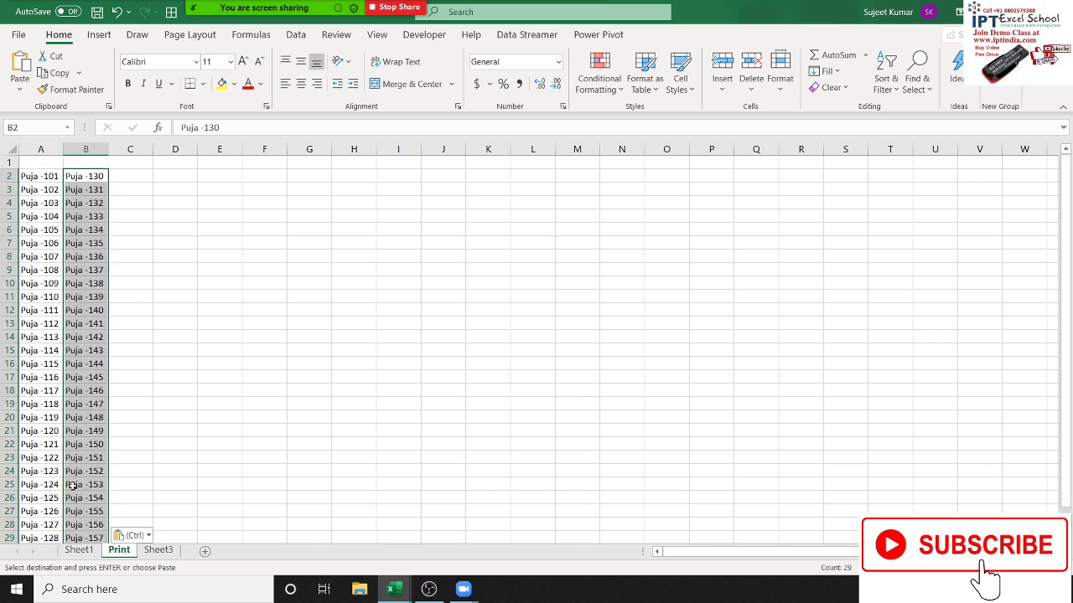
Step: Place names A60:A88 into column C starting at C2
{"action": "left_click", "coordinate": [68, 553]}
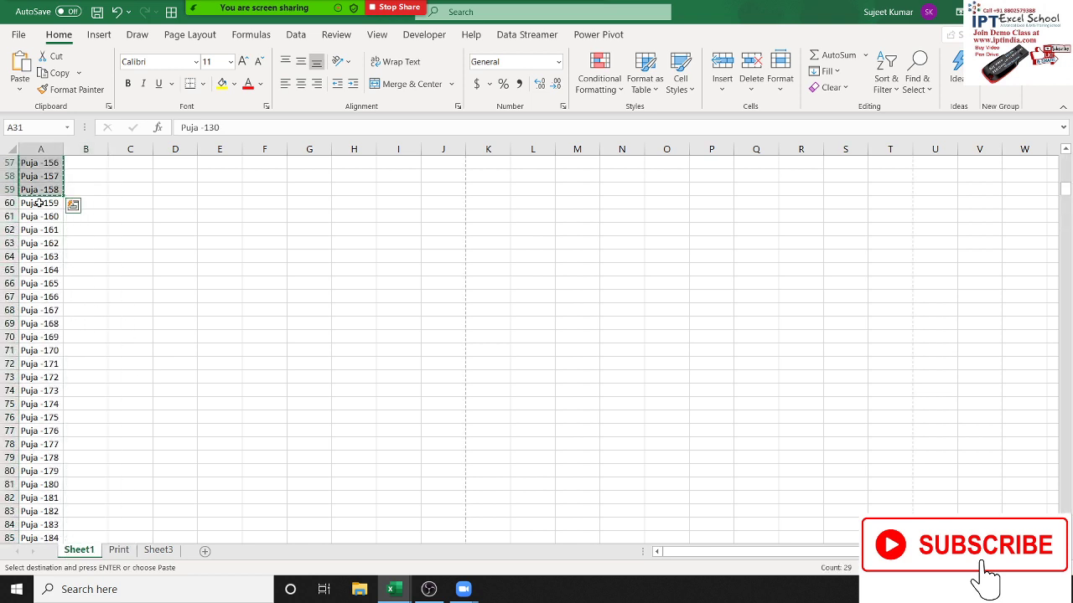
{"action": "left_click_drag", "start_coordinate": [39, 203], "coordinate": [59, 201]}
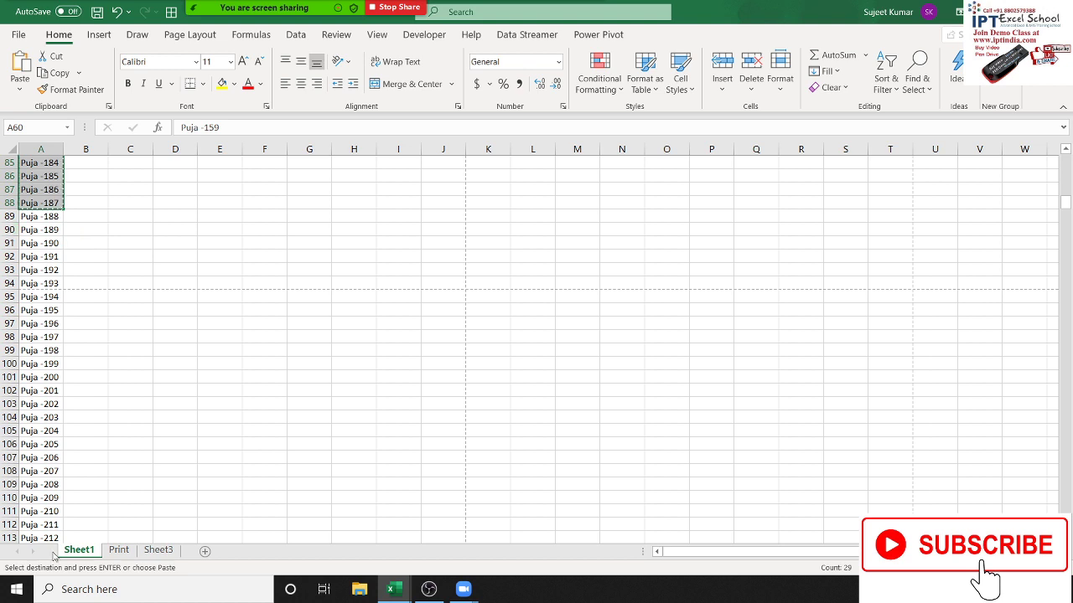
{"action": "left_click", "coordinate": [119, 550]}
{"action": "left_click", "coordinate": [124, 175]}
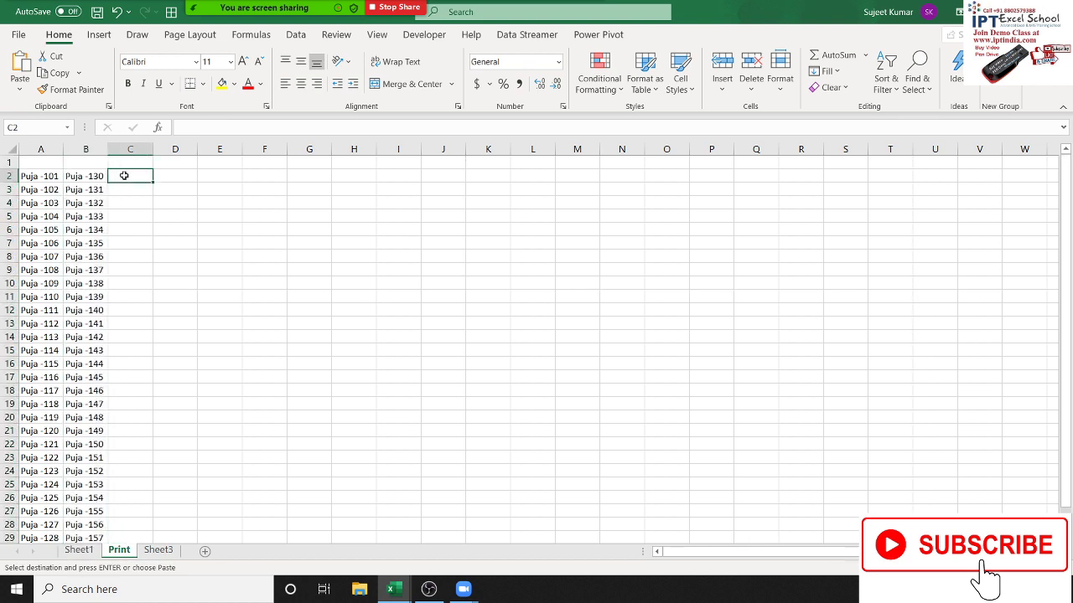
{"action": "key", "text": "ctrl+v"}
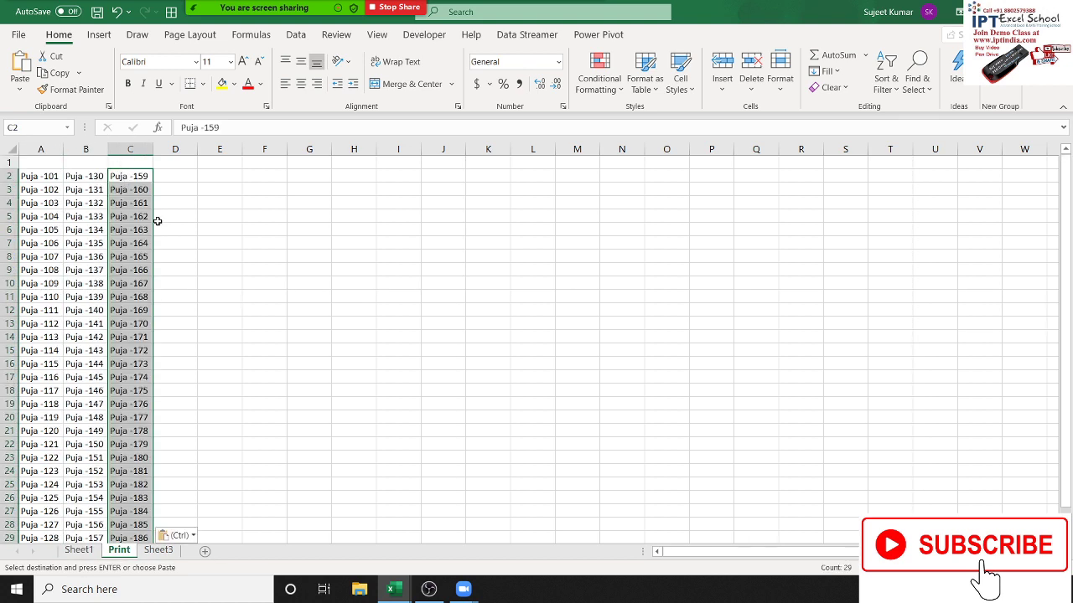
{"action": "scroll", "coordinate": [161, 224], "scroll_direction": "down", "scroll_amount": 5}
{"action": "scroll", "coordinate": [282, 304], "scroll_direction": "up", "scroll_amount": 5}
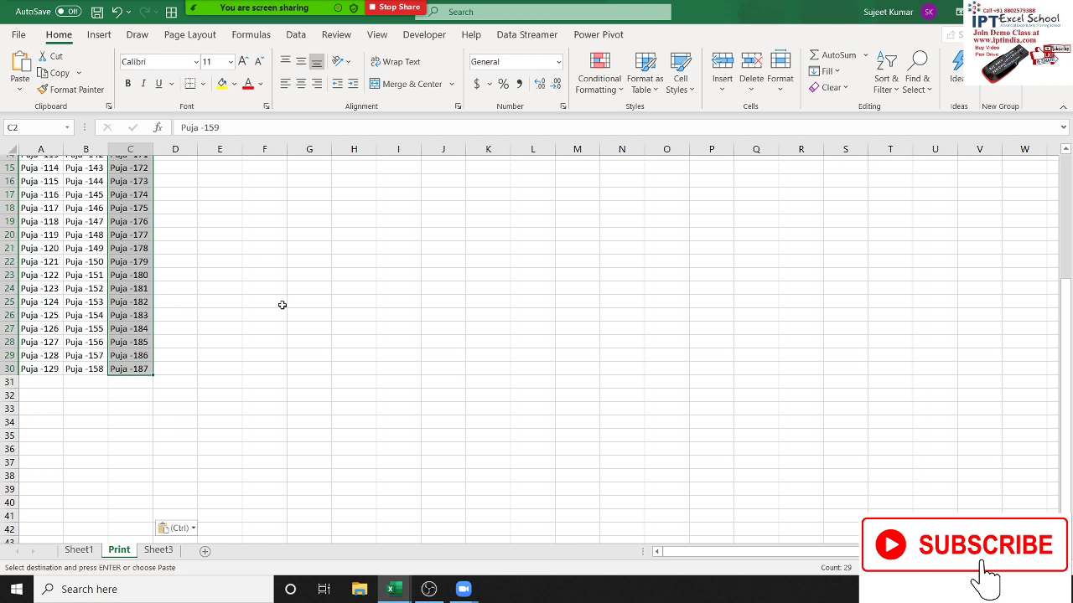
Step: Select a fourth batch, A89:A117, and choose D2 on the Print sheet
{"action": "left_click", "coordinate": [79, 549]}
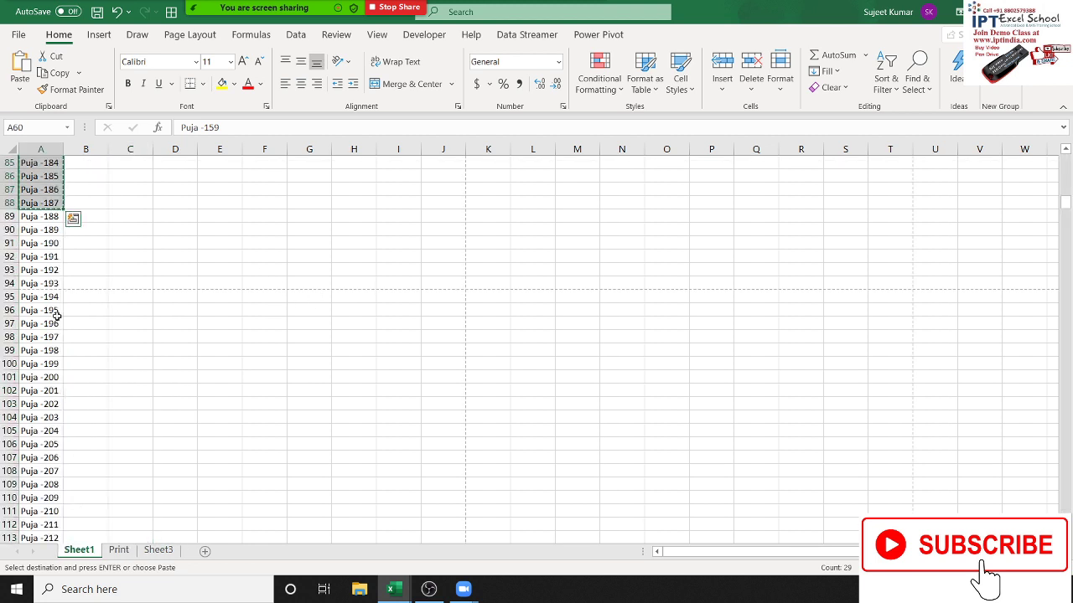
{"action": "left_click", "coordinate": [40, 216]}
{"action": "scroll", "coordinate": [10, 256], "scroll_direction": "down", "scroll_amount": 9}
{"action": "left_click", "coordinate": [40, 216], "text": "shift"}
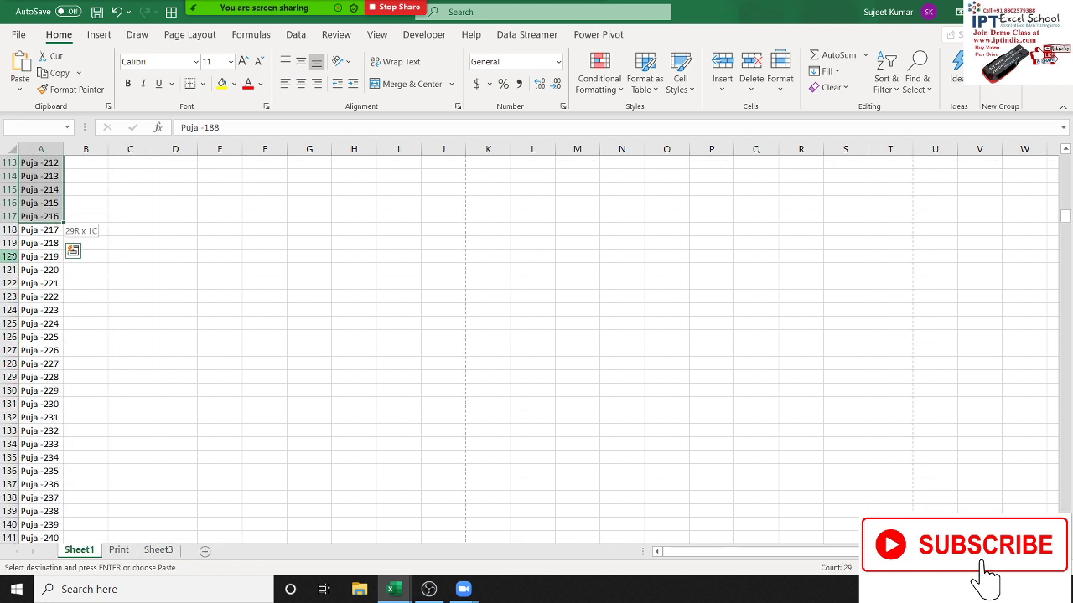
{"action": "left_click", "coordinate": [119, 549]}
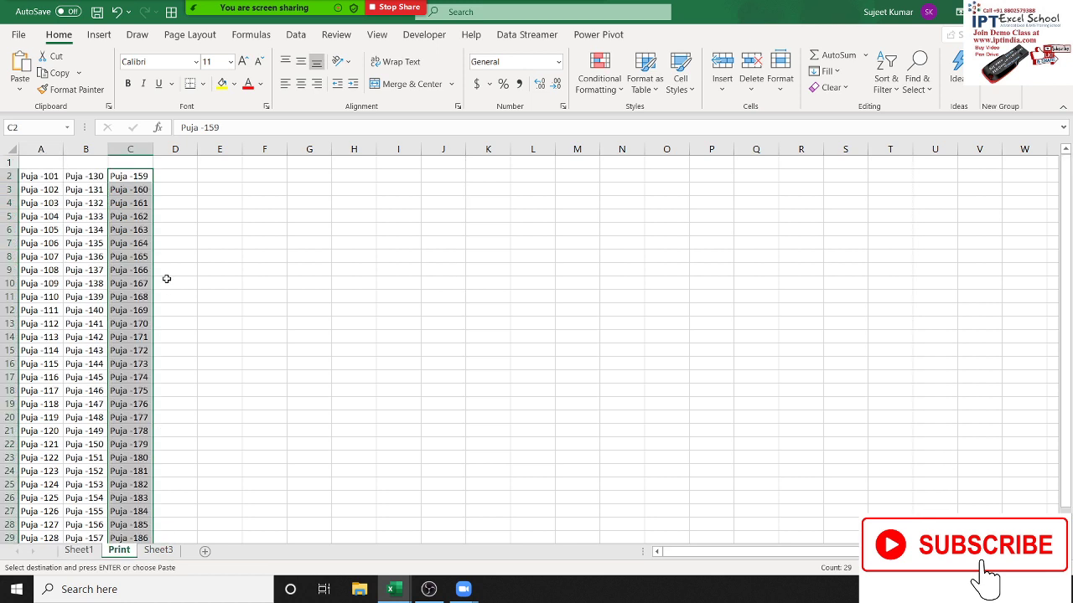
{"action": "left_click", "coordinate": [192, 178]}
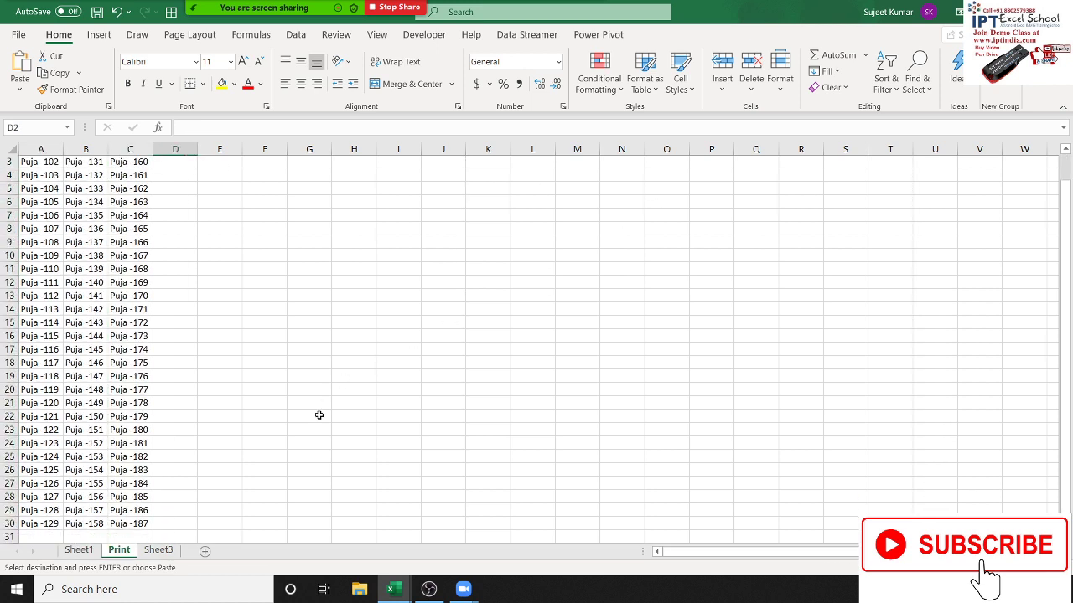
{"action": "scroll", "coordinate": [318, 414], "scroll_direction": "down", "scroll_amount": 6}
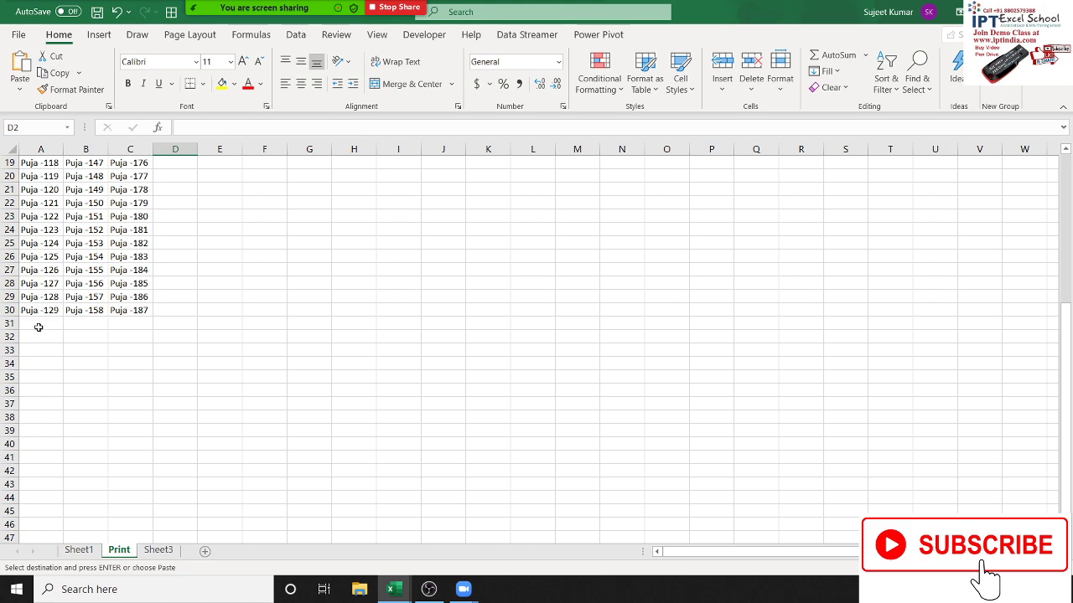
{"action": "scroll", "coordinate": [48, 395], "scroll_direction": "up", "scroll_amount": 5}
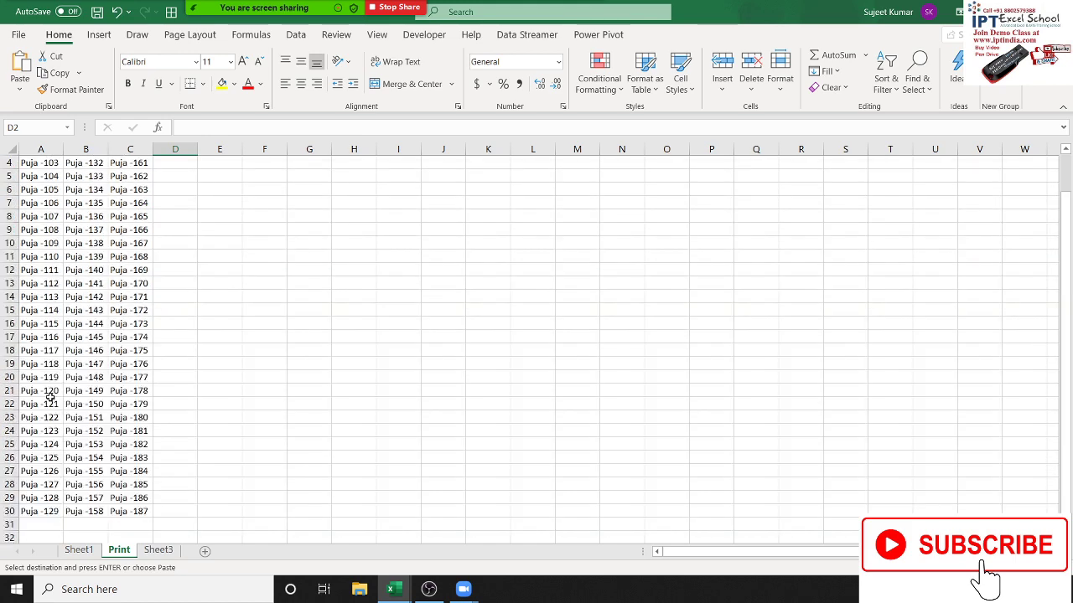
{"action": "scroll", "coordinate": [48, 382], "scroll_direction": "up", "scroll_amount": 1}
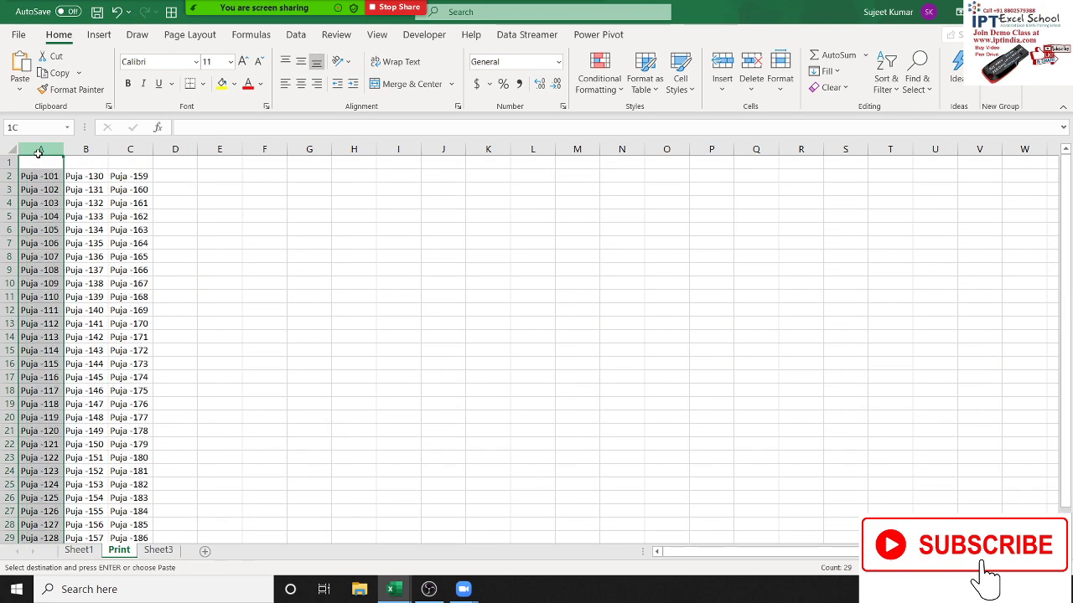
Step: Clear columns A to C on the Print sheet and recheck the top of Sheet1's list
{"action": "left_click_drag", "start_coordinate": [39, 149], "coordinate": [134, 149]}
{"action": "key", "text": "Delete"}
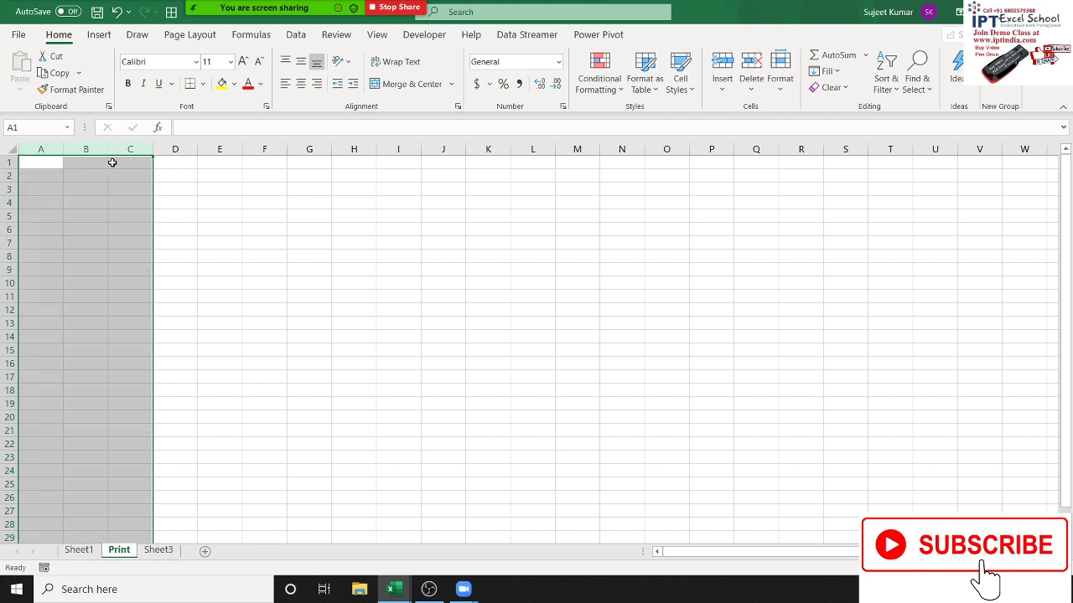
{"action": "left_click", "coordinate": [96, 556]}
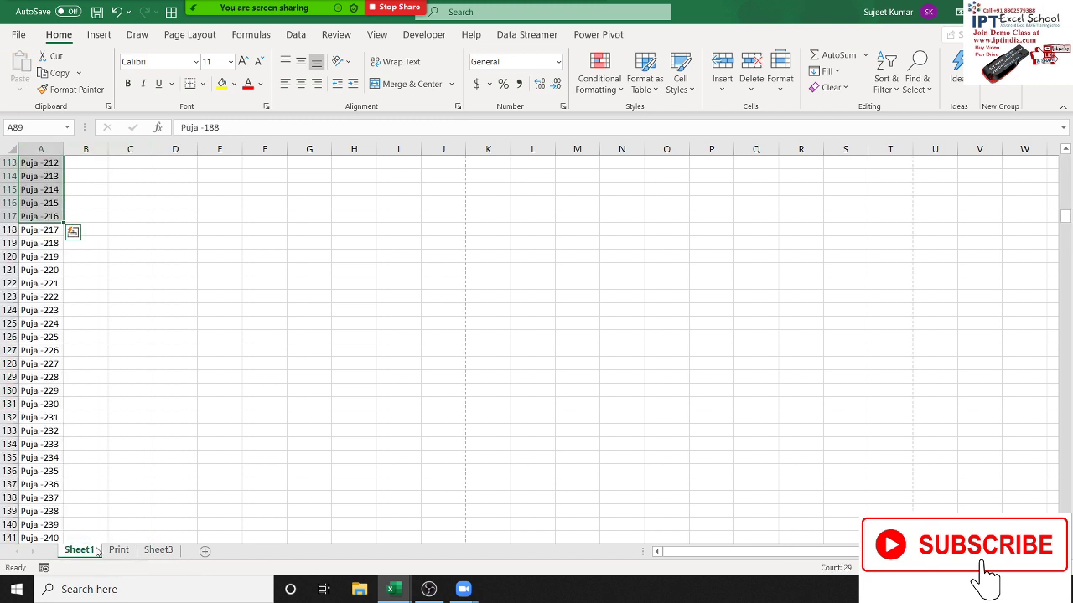
{"action": "left_click", "coordinate": [52, 283]}
{"action": "key", "text": "ctrl+Home"}
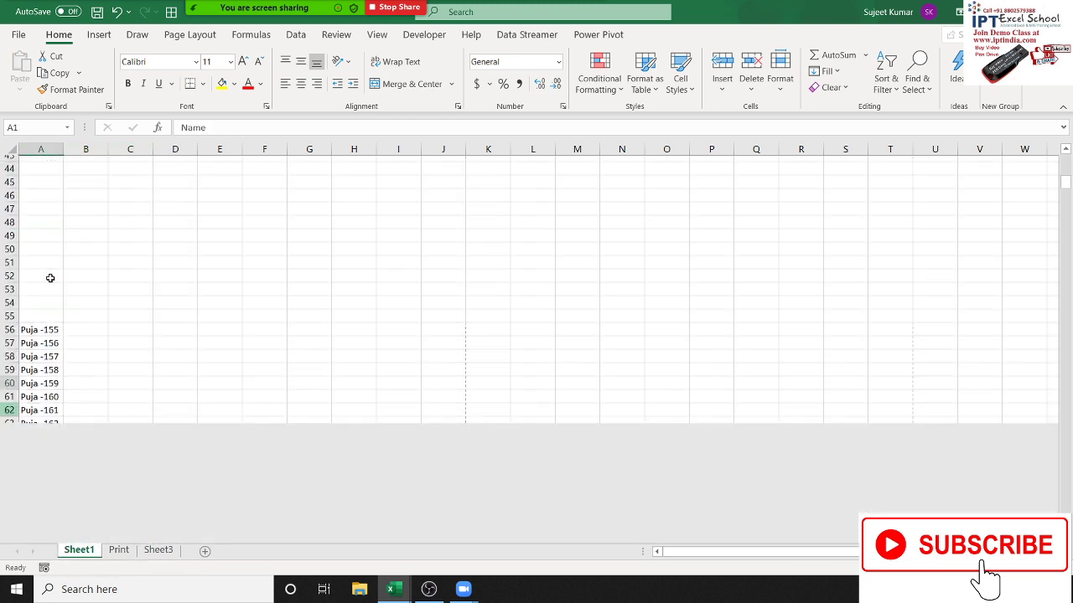
{"action": "left_click", "coordinate": [117, 555]}
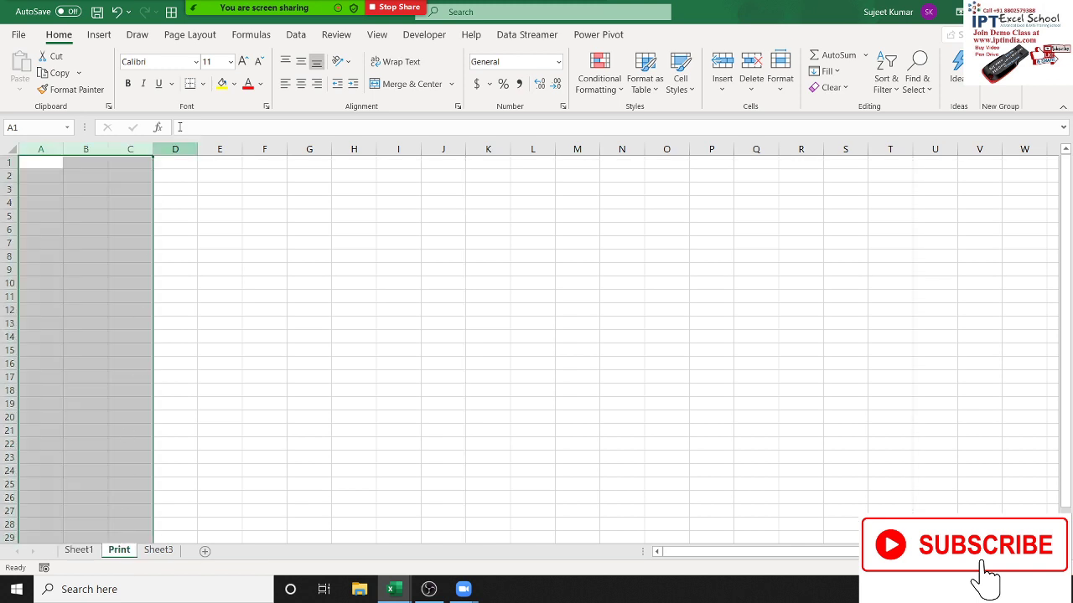
{"action": "left_click", "coordinate": [192, 36]}
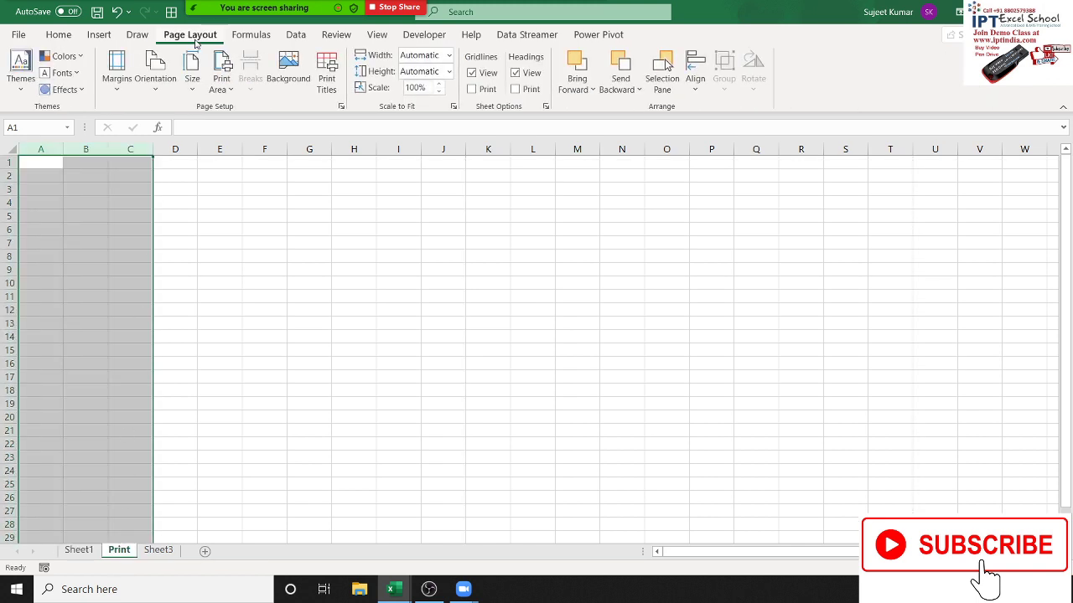
Step: Choose Narrow margins, Portrait orientation and A4 paper size from the Page Layout ribbon
{"action": "left_click", "coordinate": [124, 97]}
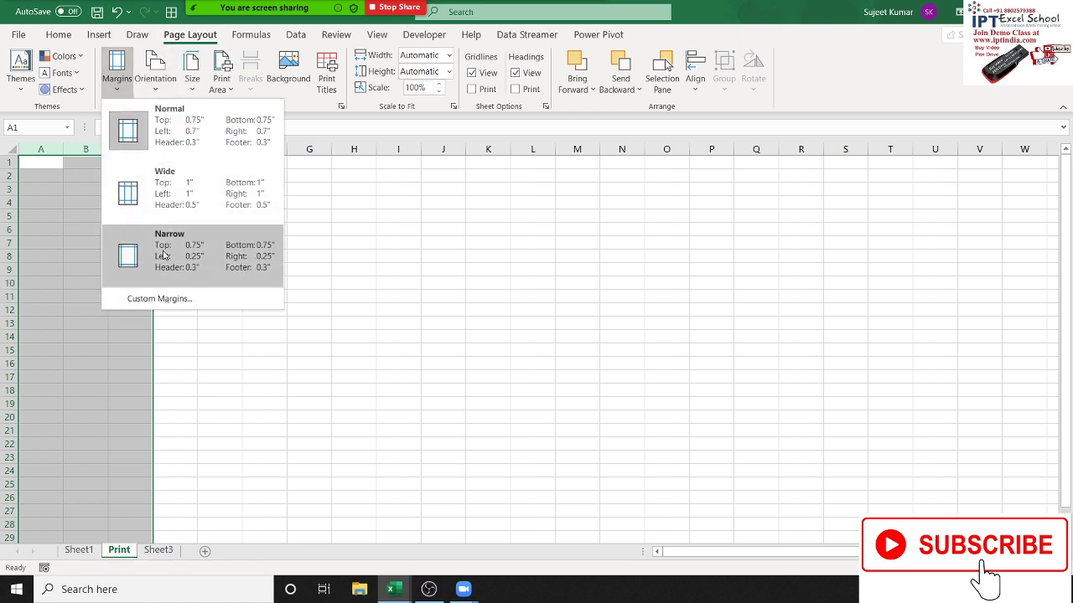
{"action": "left_click", "coordinate": [163, 255]}
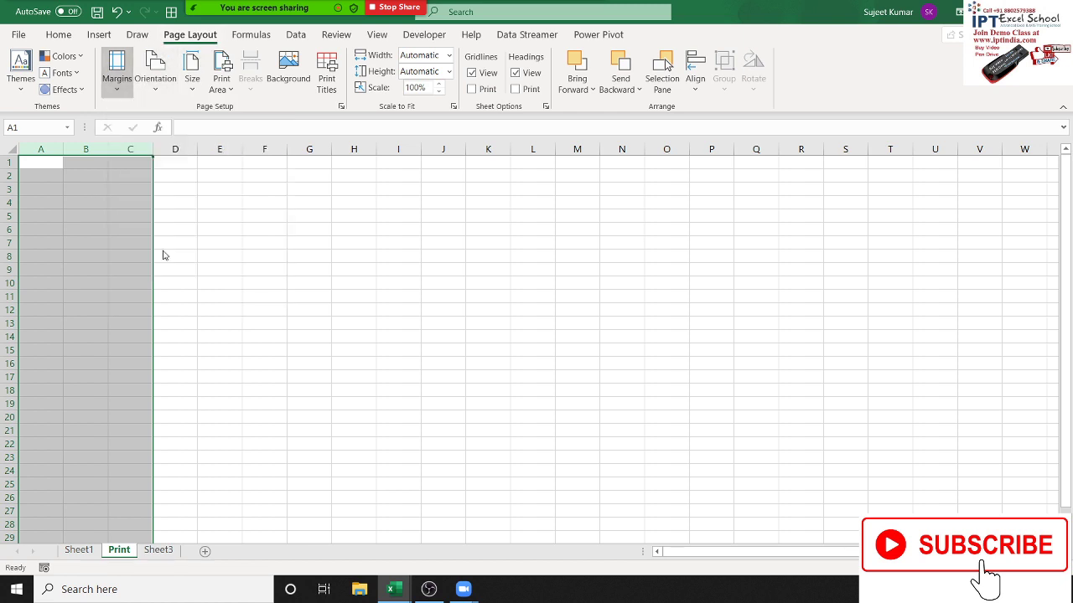
{"action": "left_click", "coordinate": [157, 84]}
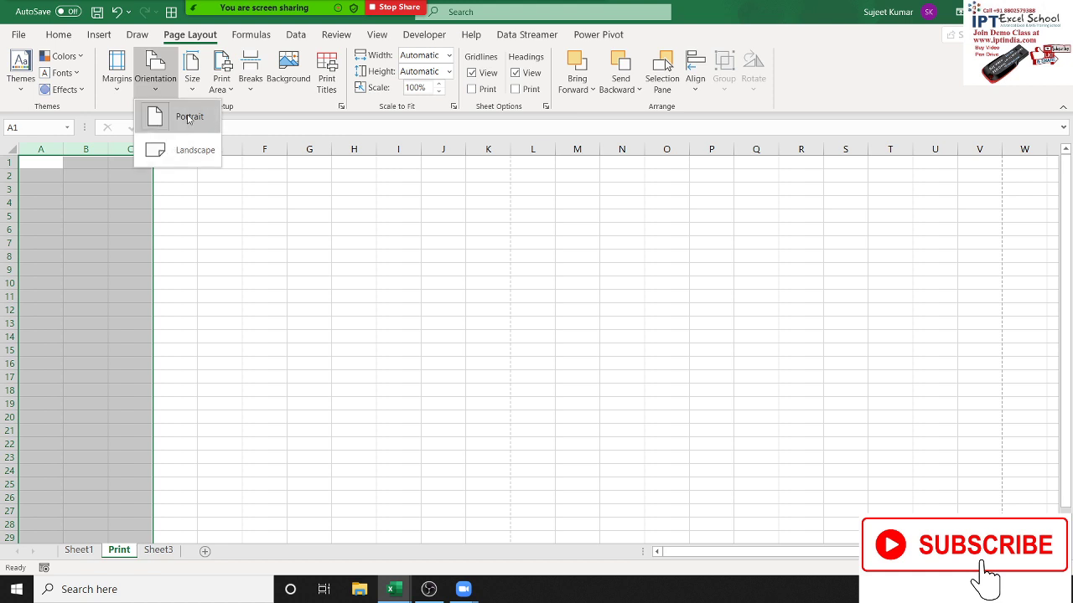
{"action": "left_click", "coordinate": [189, 119]}
{"action": "left_click", "coordinate": [192, 80]}
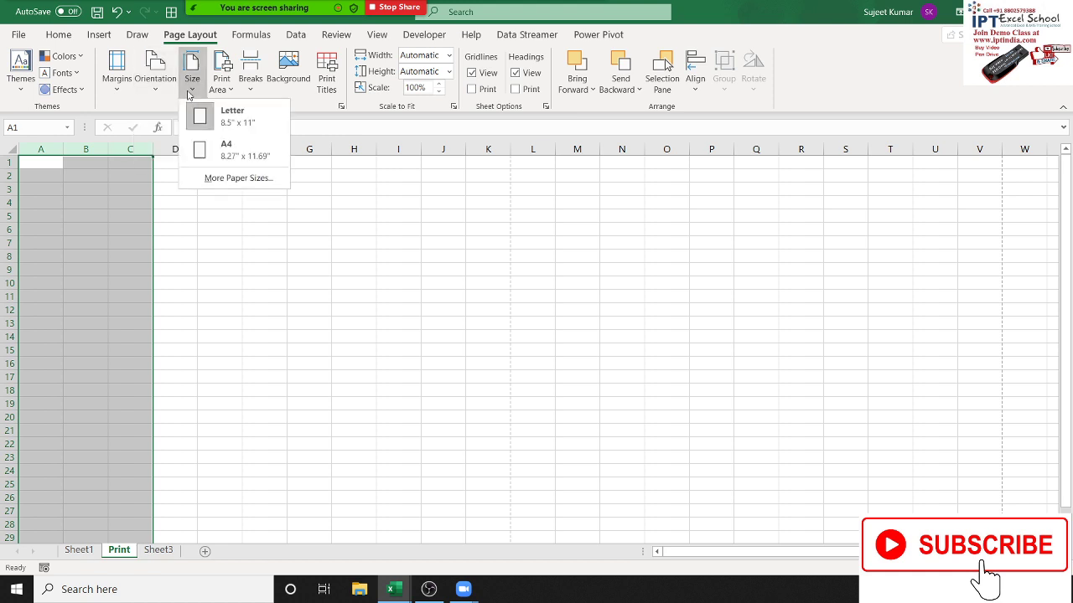
{"action": "left_click", "coordinate": [226, 160]}
{"action": "left_click", "coordinate": [251, 203]}
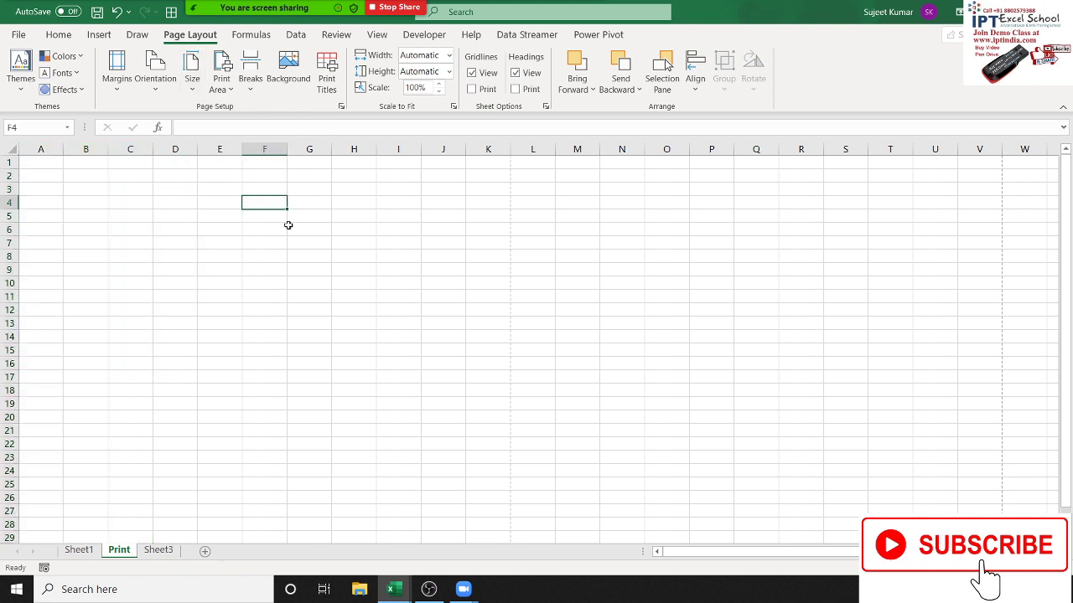
{"action": "left_click_drag", "start_coordinate": [43, 150], "coordinate": [443, 156]}
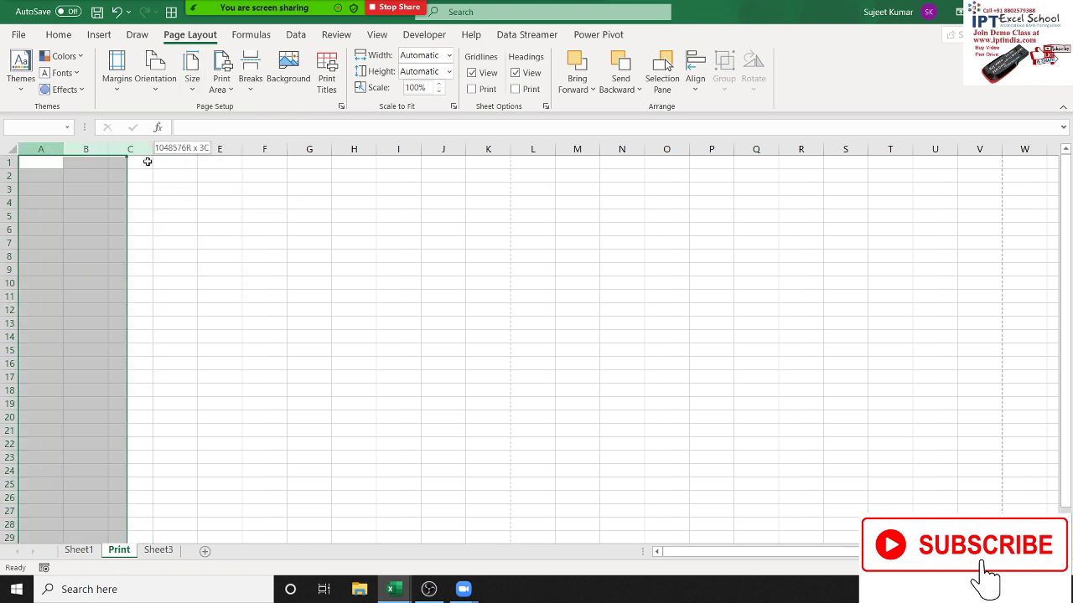
{"action": "left_click", "coordinate": [80, 551]}
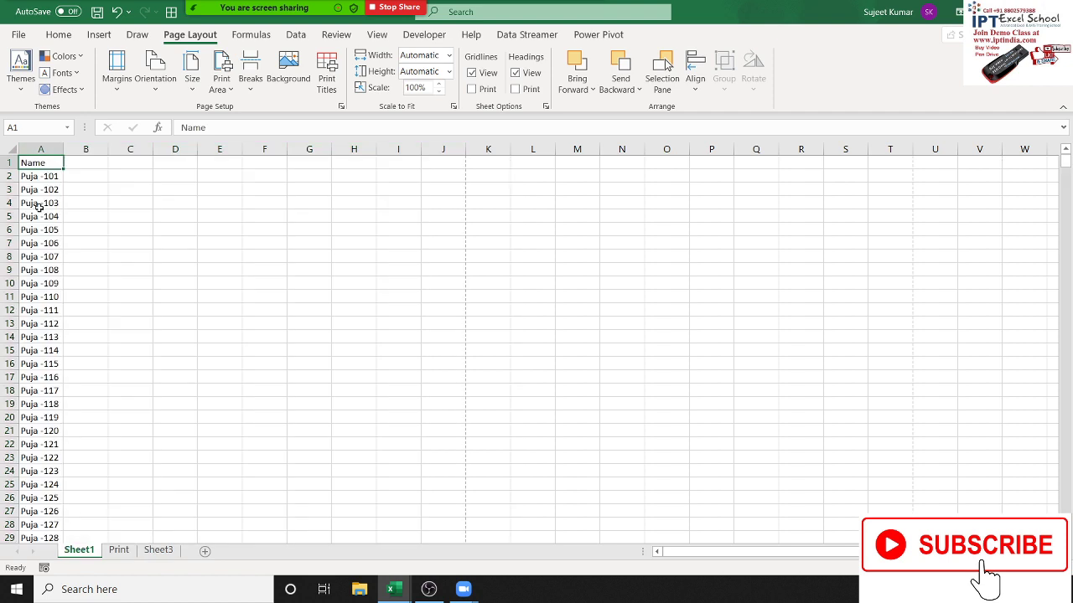
{"action": "left_click", "coordinate": [41, 189]}
{"action": "left_click", "coordinate": [39, 176]}
{"action": "key", "text": "ctrl+c"}
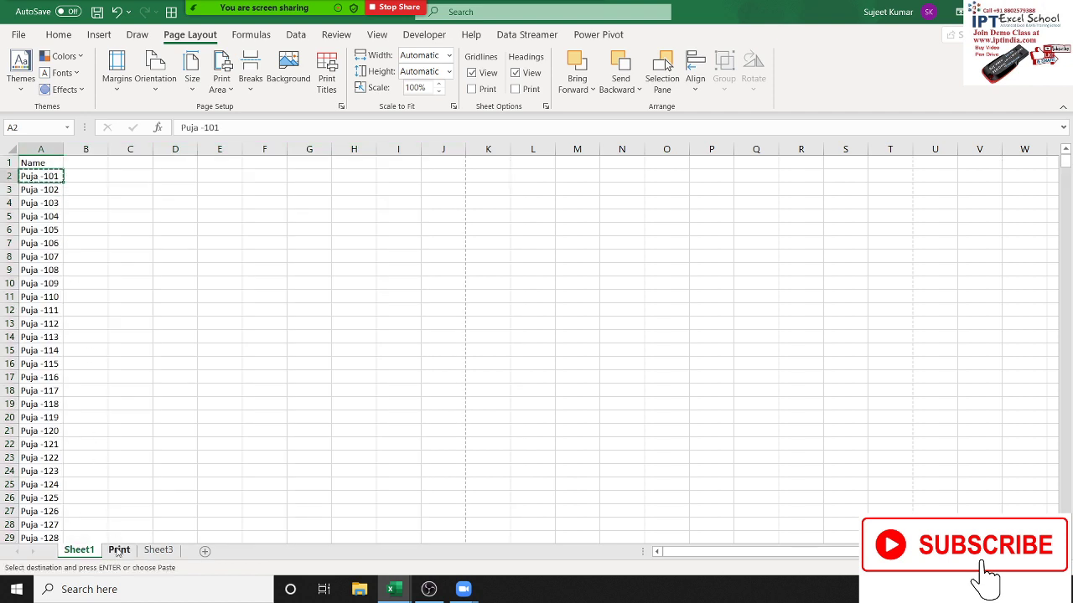
{"action": "left_click", "coordinate": [118, 551]}
{"action": "left_click", "coordinate": [42, 176]}
{"action": "left_click_drag", "start_coordinate": [46, 160], "coordinate": [445, 165]}
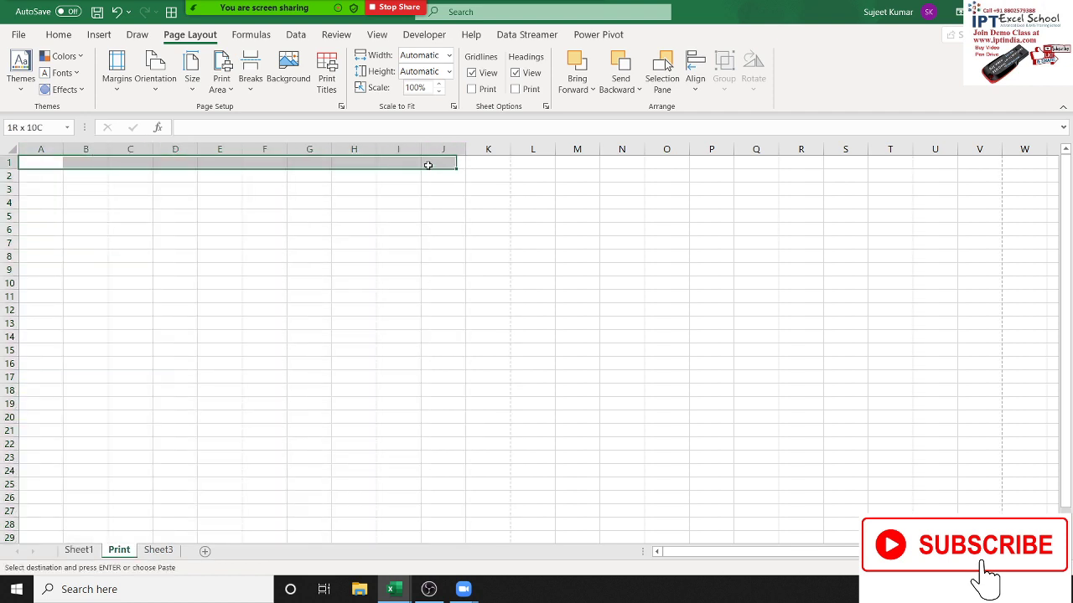
{"action": "key", "text": "Escape"}
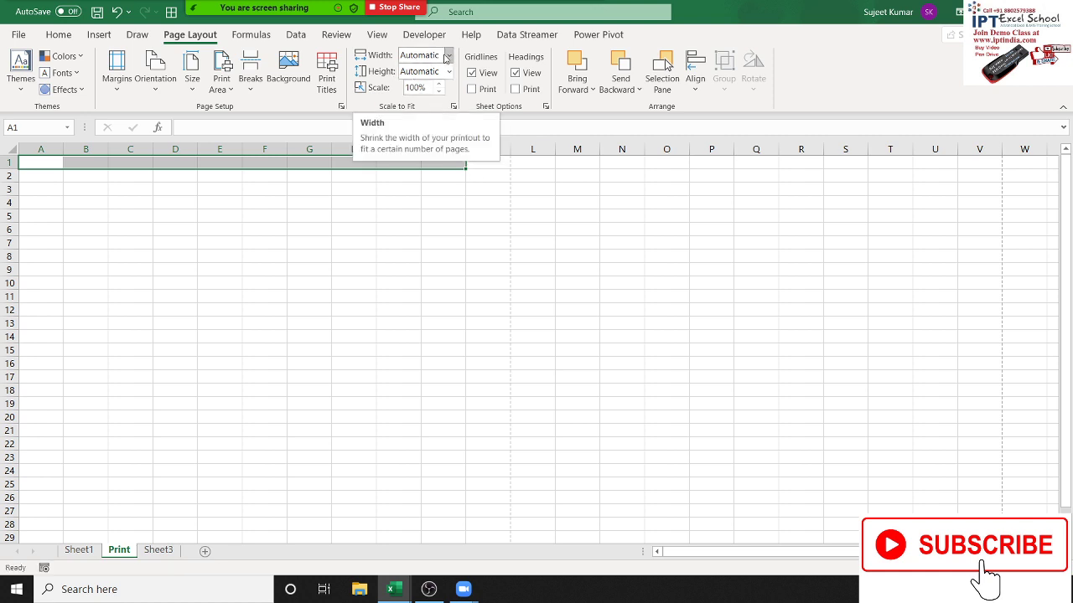
{"action": "left_click", "coordinate": [410, 214]}
{"action": "left_click", "coordinate": [449, 57]}
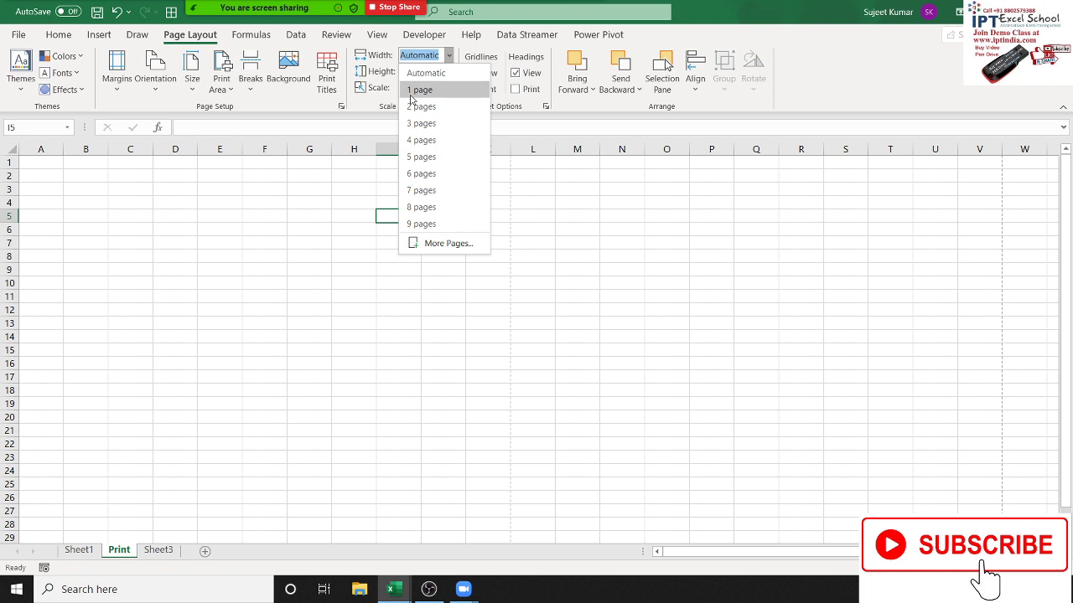
{"action": "left_click", "coordinate": [207, 262]}
Step: Fill row 1 with 1s copied from A1, then clear them again
{"action": "left_click", "coordinate": [23, 165]}
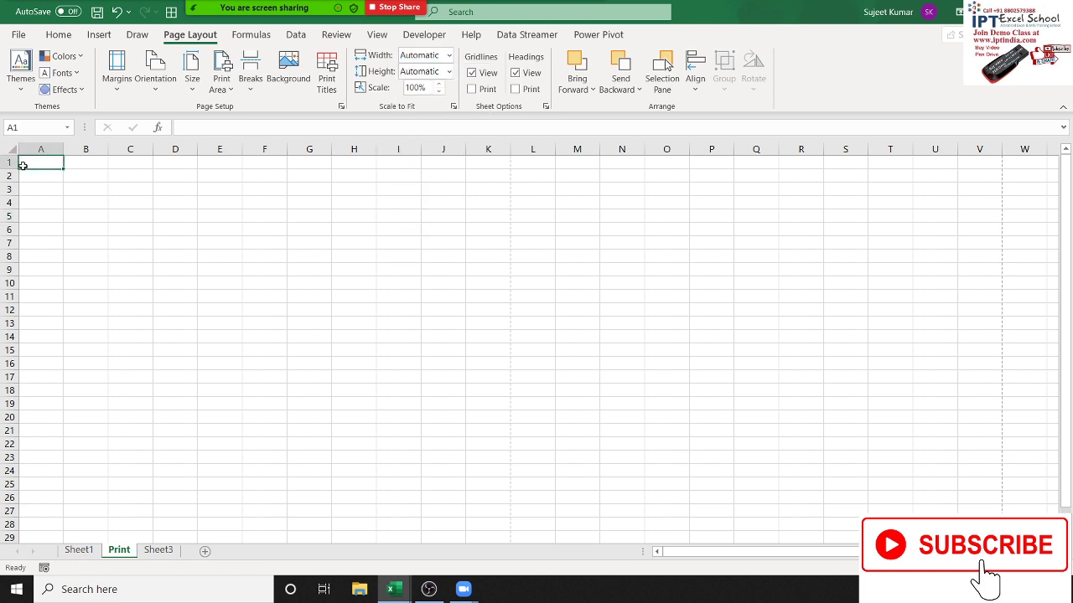
{"action": "type", "text": "1"}
{"action": "left_click_drag", "start_coordinate": [40, 162], "coordinate": [488, 162]}
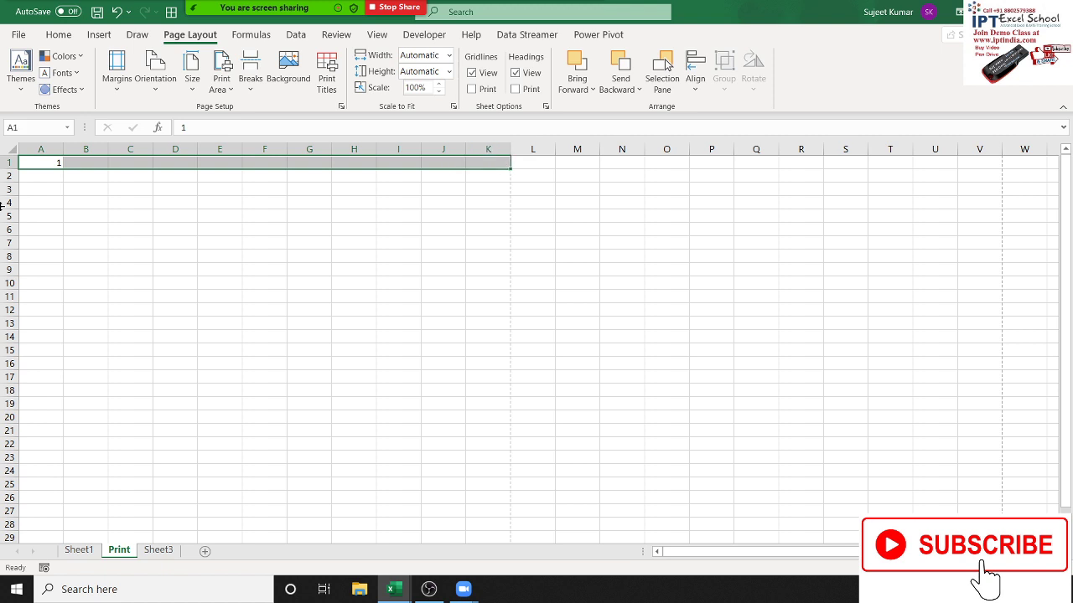
{"action": "key", "text": "ctrl+r"}
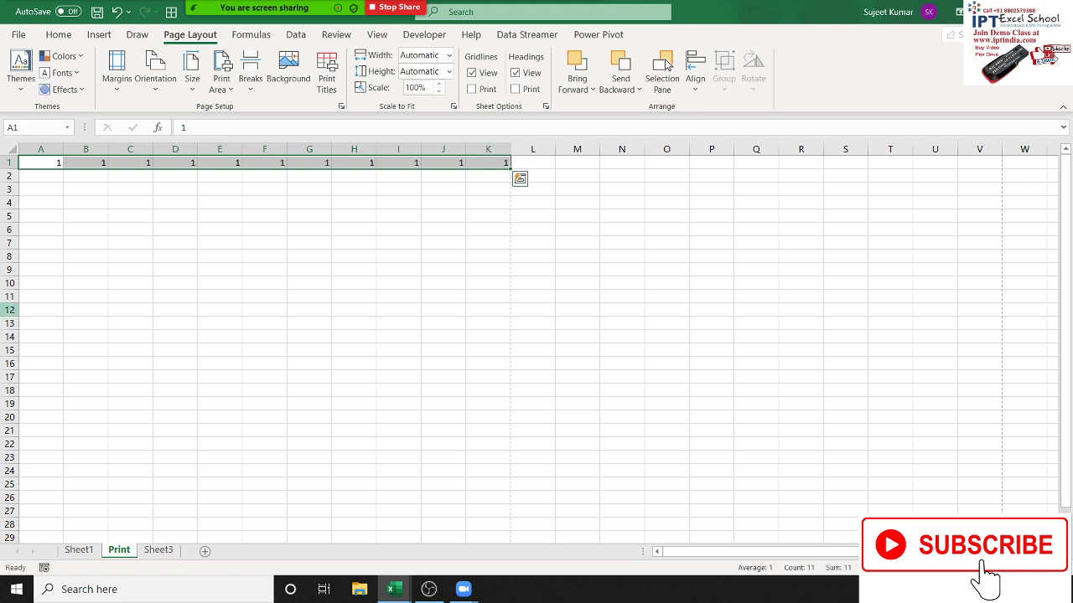
{"action": "key", "text": "Delete"}
Step: Enter 1 in A1, select A1 down to row 41, and step along row 1 to G1
{"action": "left_click", "coordinate": [40, 163]}
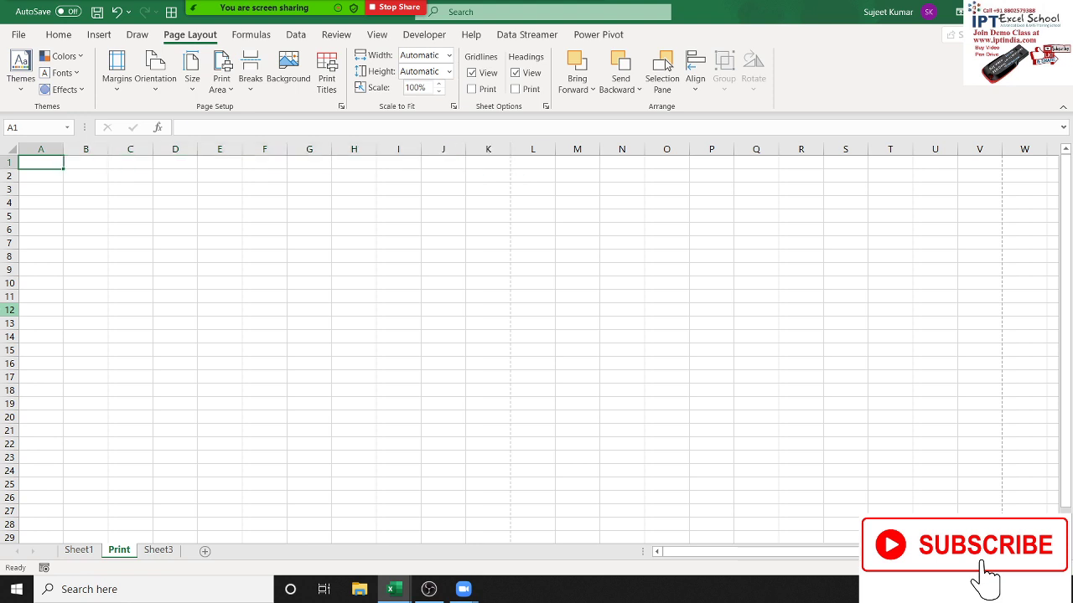
{"action": "type", "text": "1"}
{"action": "key", "text": "Return"}
{"action": "left_click", "coordinate": [40, 162]}
{"action": "left_click_drag", "start_coordinate": [40, 163], "coordinate": [59, 536]}
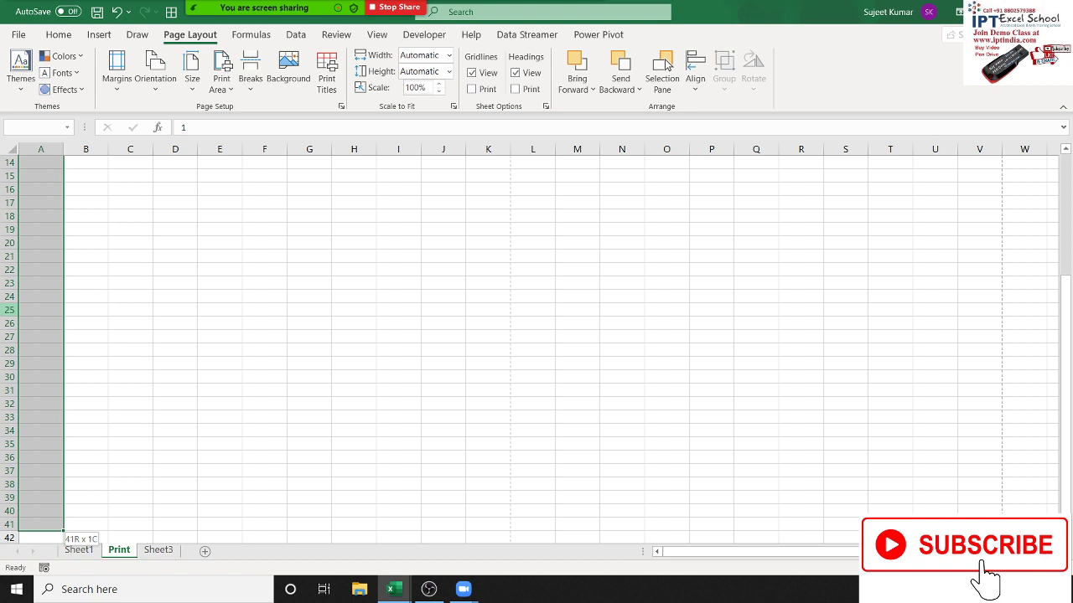
{"action": "key", "text": "ctrl+Home"}
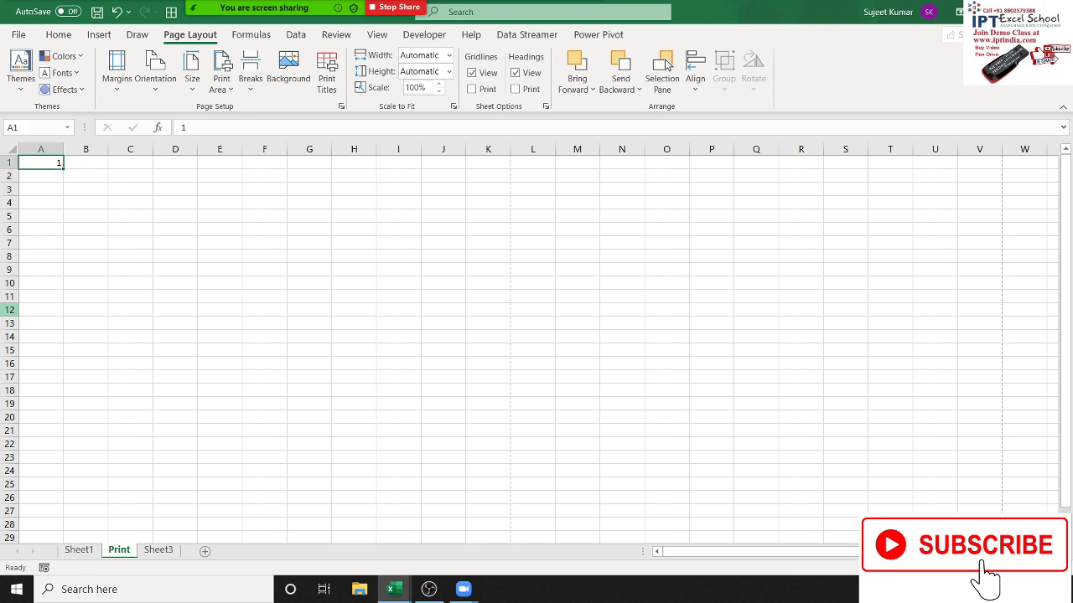
{"action": "key", "text": "Right"}
{"action": "key", "text": "Right"}
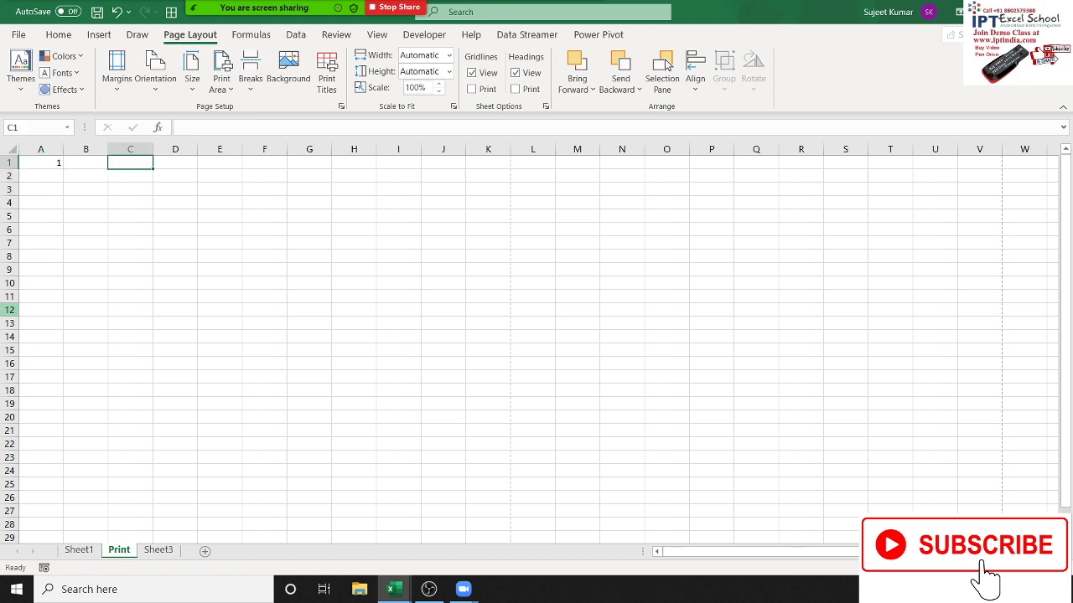
{"action": "key", "text": "Right"}
{"action": "key", "text": "Right"}
{"action": "key", "text": "Right"}
{"action": "key", "text": "Right"}
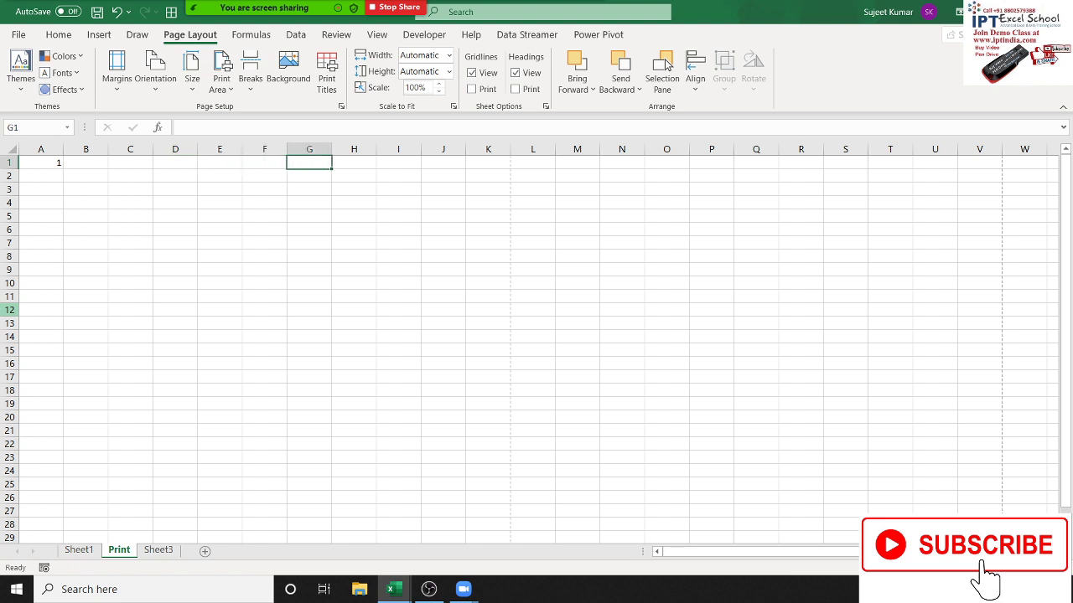
{"action": "key", "text": "Left"}
{"action": "key", "text": "Left"}
{"action": "key", "text": "Left"}
{"action": "key", "text": "Left"}
{"action": "key", "text": "Left"}
{"action": "key", "text": "Left"}
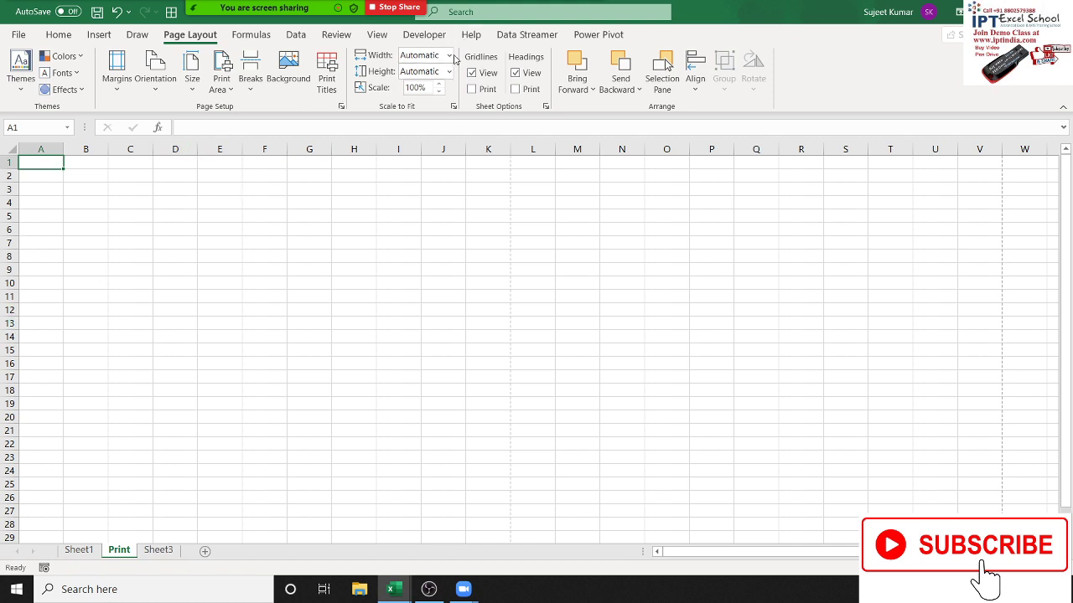
Step: Set Scale to Fit Width to 1 page, leaving the height automatic
{"action": "left_click", "coordinate": [450, 55]}
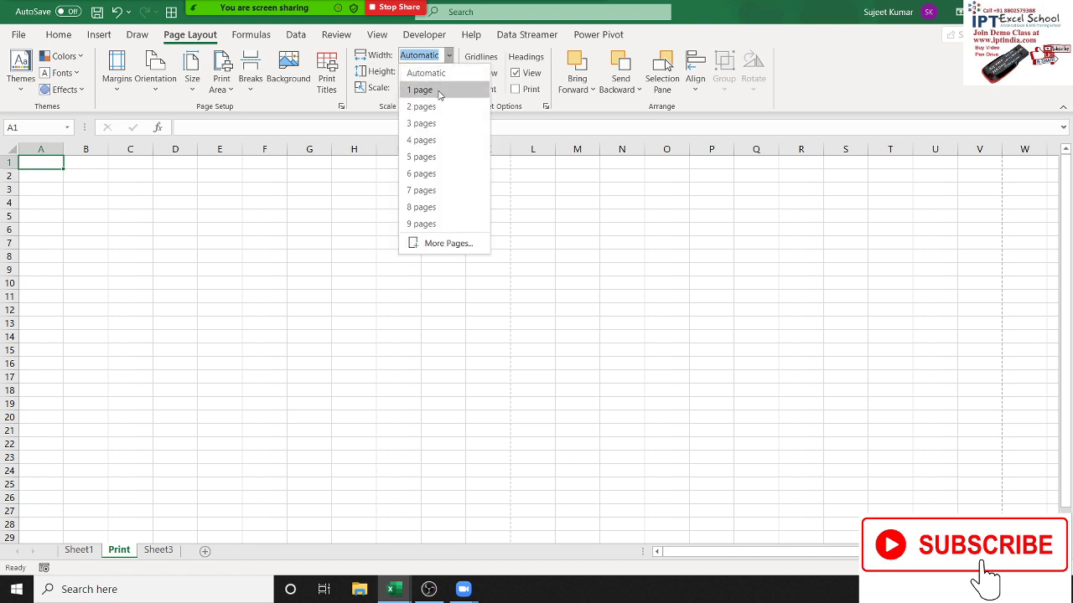
{"action": "left_click", "coordinate": [435, 89]}
{"action": "left_click", "coordinate": [164, 215]}
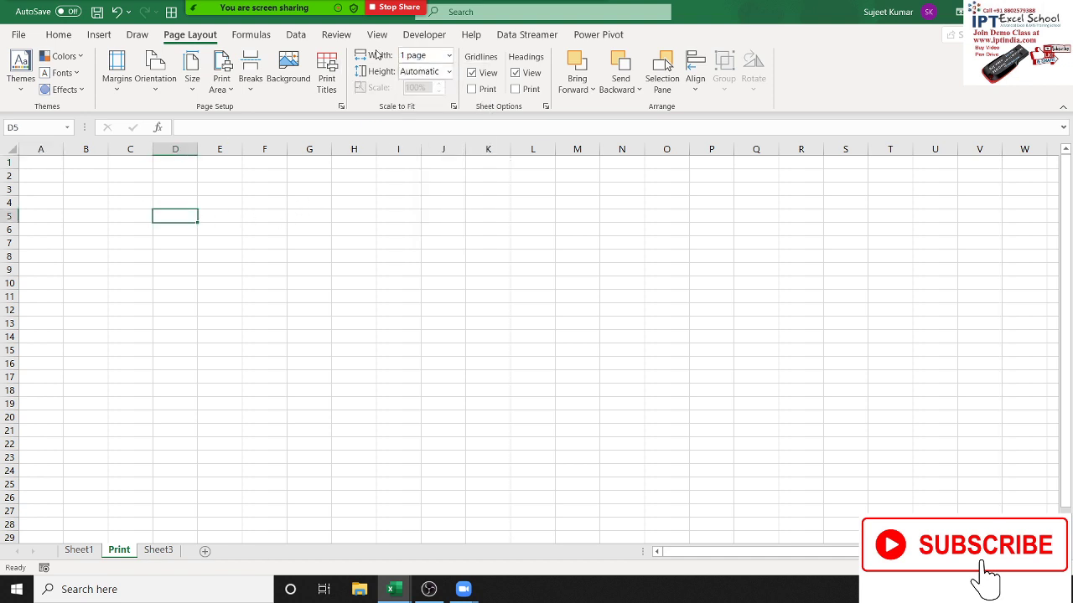
{"action": "left_click", "coordinate": [424, 34]}
Step: Open the VBA editor, insert a new module and declare Sub rr()
{"action": "left_click", "coordinate": [21, 82]}
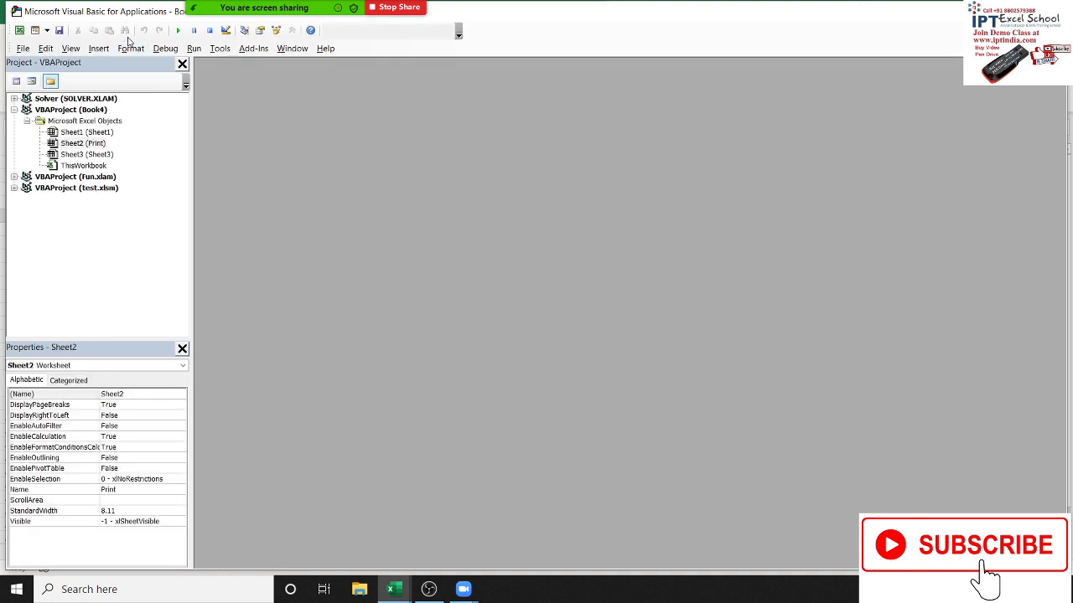
{"action": "left_click", "coordinate": [99, 48]}
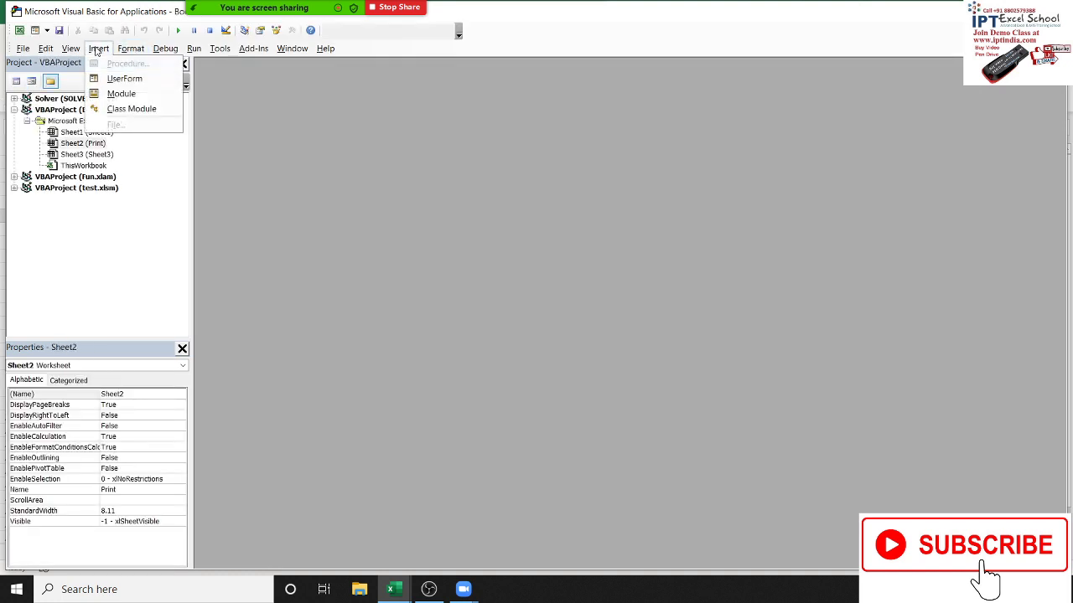
{"action": "left_click", "coordinate": [121, 94]}
{"action": "type", "text": "sub rr"}
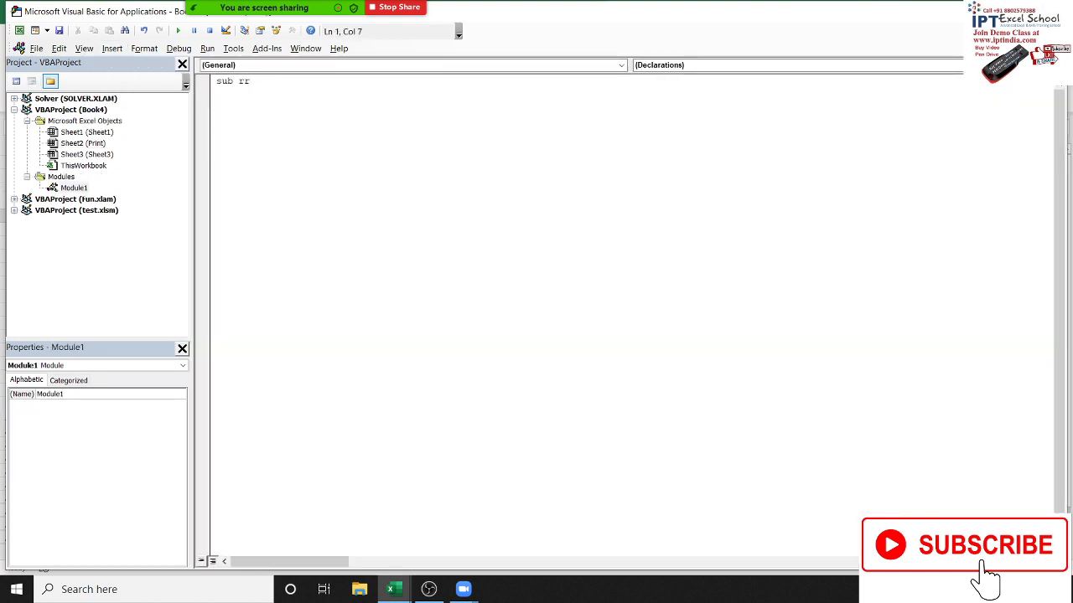
{"action": "type", "text": "()"}
{"action": "key", "text": "Return"}
{"action": "key", "text": "Return"}
{"action": "key", "text": "Return"}
{"action": "key", "text": "Return"}
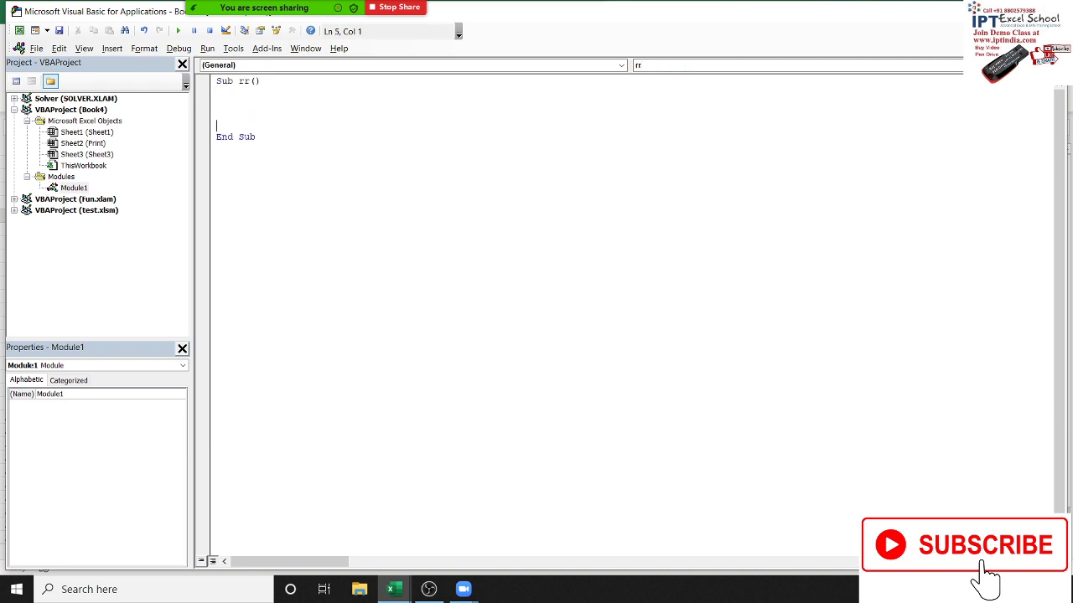
Step: Write the loop For i = 2 To Range("65000").End(xlUp).Row, closed by Next i
{"action": "type", "text": "fo"}
{"action": "type", "text": "r 2 "}
{"action": "type", "text": "to range"}
{"action": "type", "text": "("}
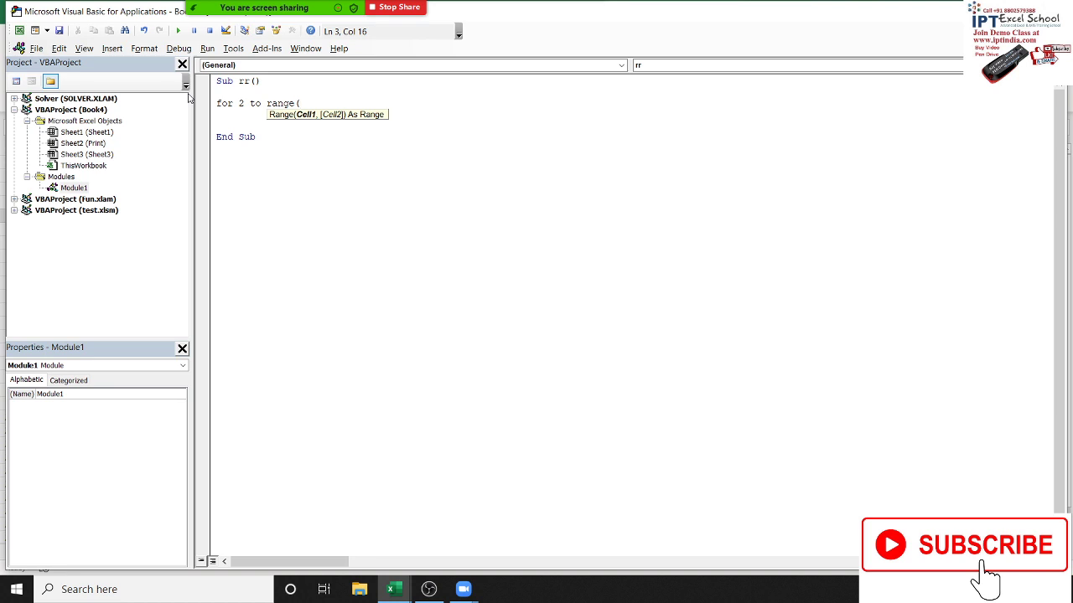
{"action": "type", "text": "\"650"}
{"action": "type", "text": "00\""}
{"action": "type", "text": ")."}
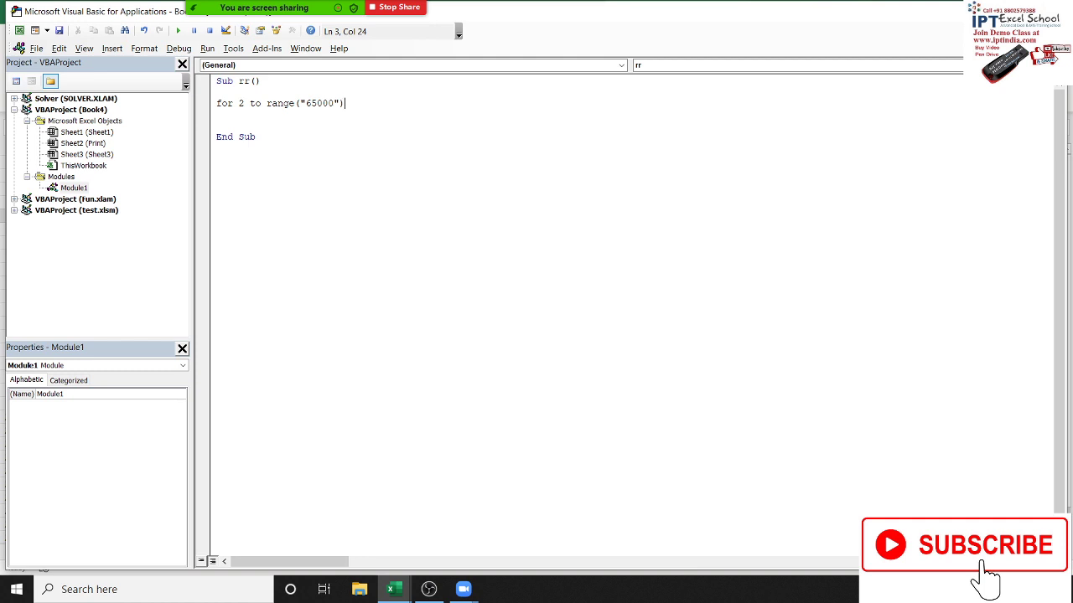
{"action": "type", "text": "end("}
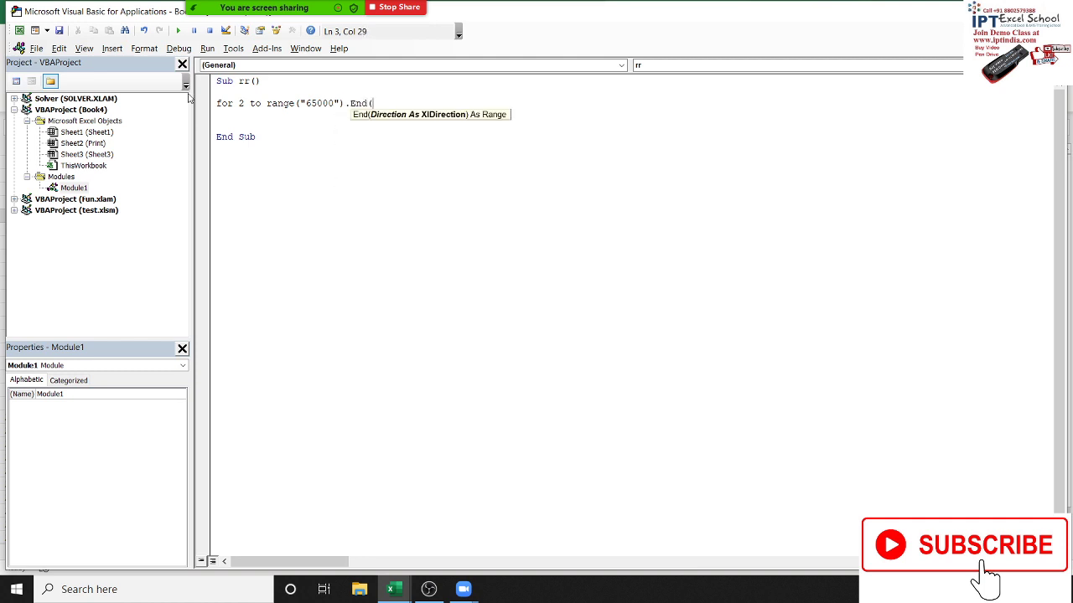
{"action": "key", "text": "Down"}
{"action": "key", "text": "Down"}
{"action": "key", "text": "Escape"}
{"action": "type", "text": "xlUp"}
{"action": "type", "text": ")/"}
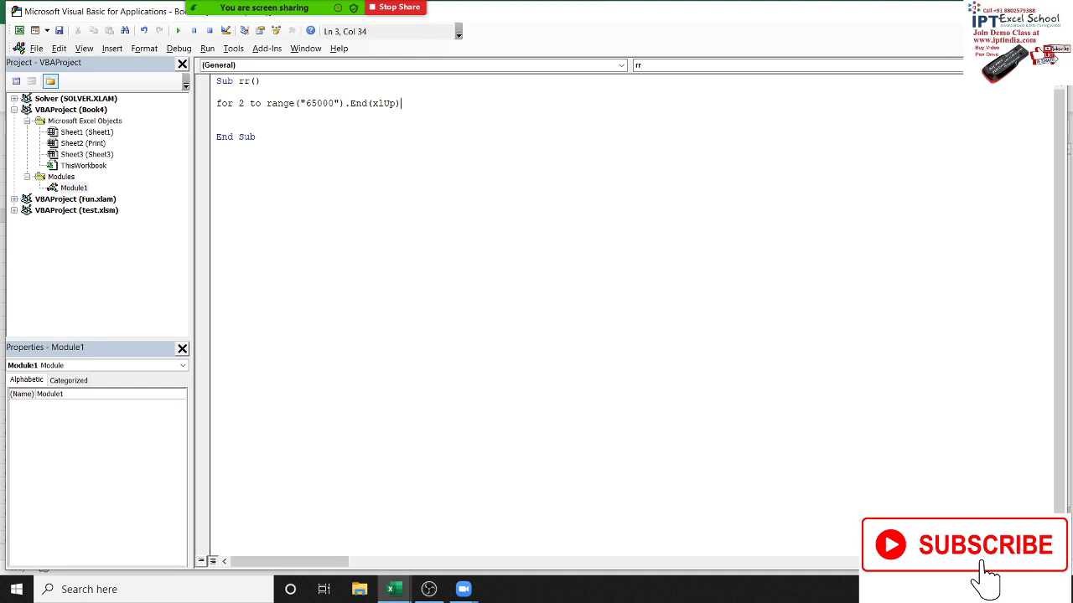
{"action": "type", "text": ".row"}
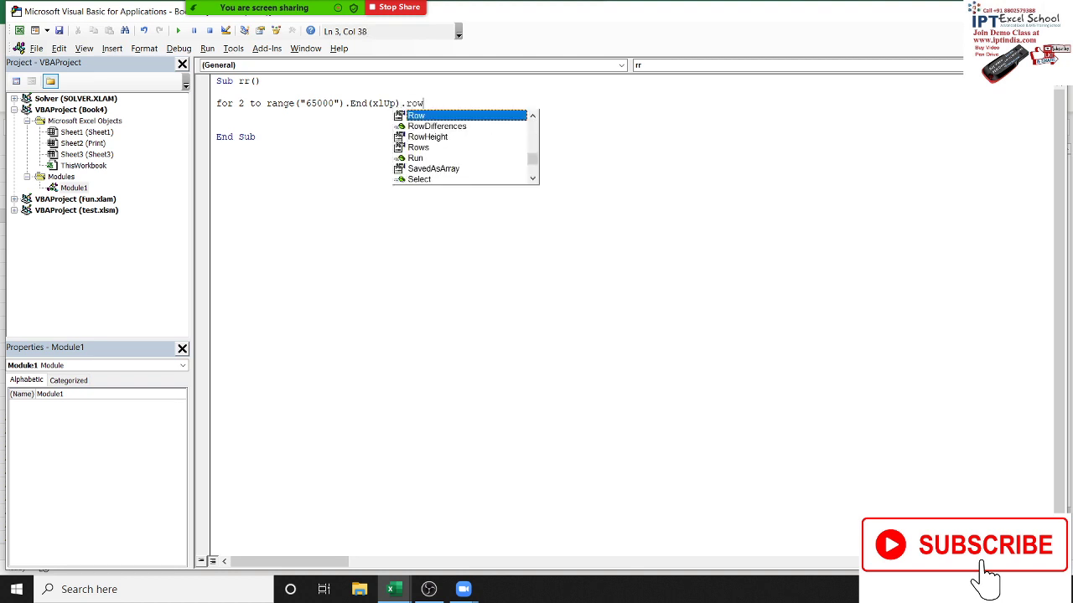
{"action": "key", "text": "Tab"}
{"action": "key", "text": "Return"}
{"action": "key", "text": "Return"}
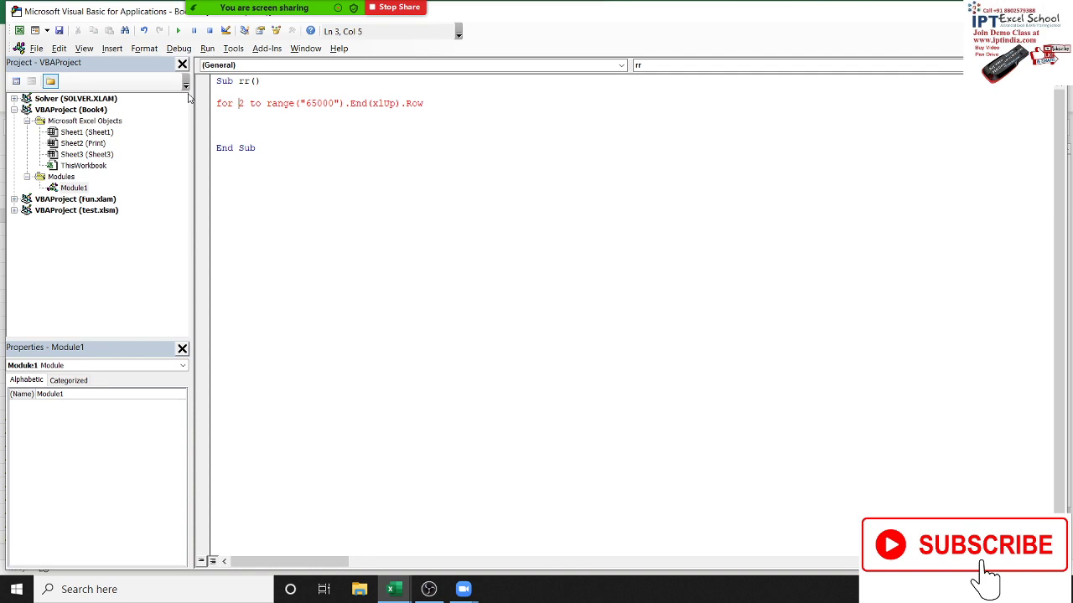
{"action": "type", "text": "i="}
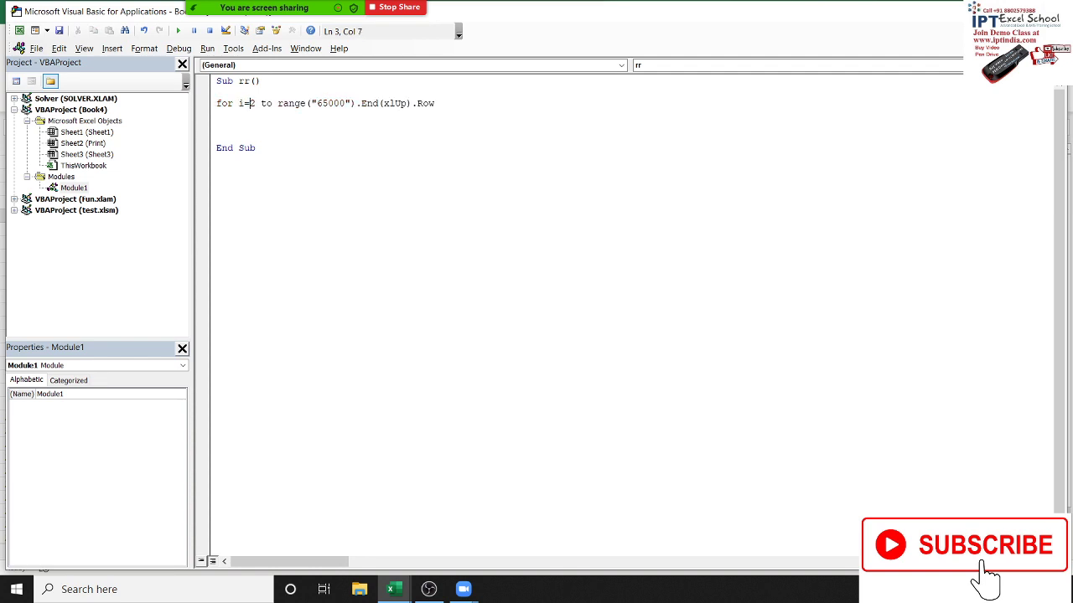
{"action": "key", "text": "Down"}
{"action": "key", "text": "Return"}
{"action": "key", "text": "Return"}
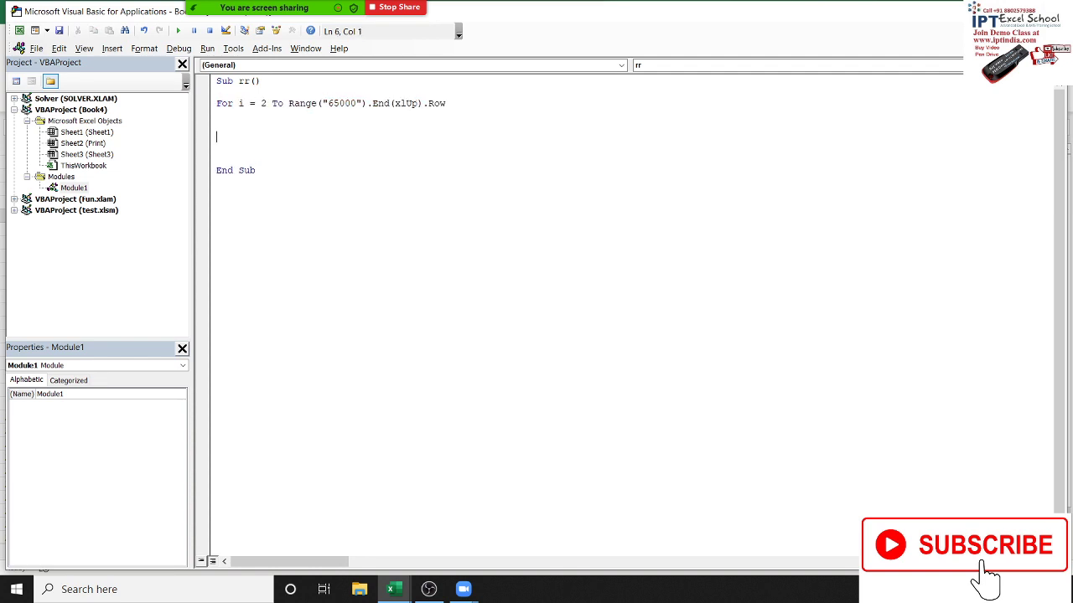
{"action": "type", "text": "nexti"}
{"action": "key", "text": "Return"}
Step: Qualify the range with Sheets("Sheet1") and switch back to Excel
{"action": "type", "text": "sh"}
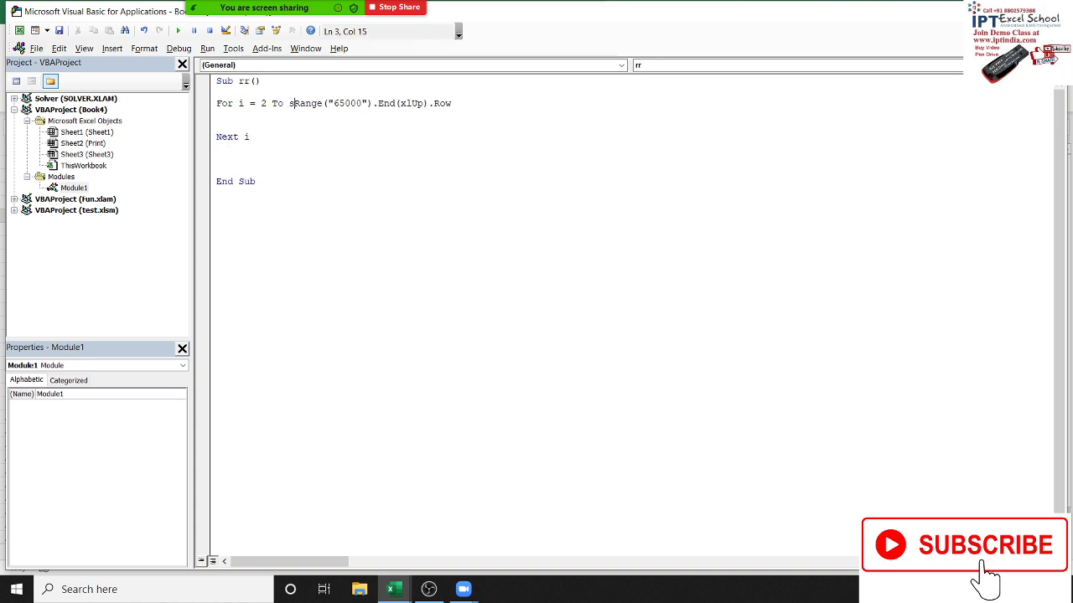
{"action": "type", "text": "eets("}
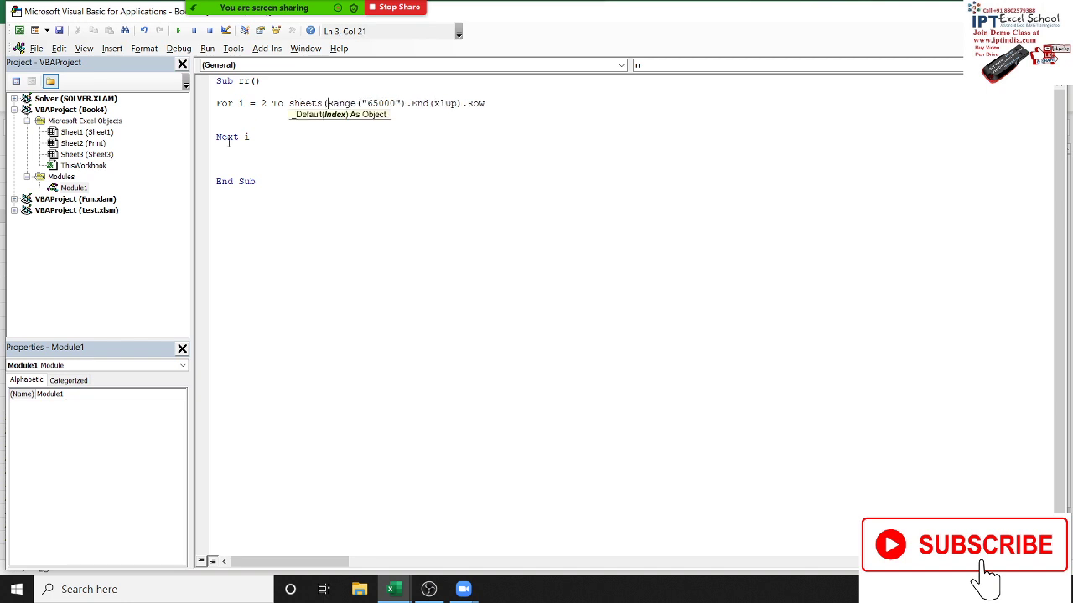
{"action": "type", "text": "\"Sheet1"}
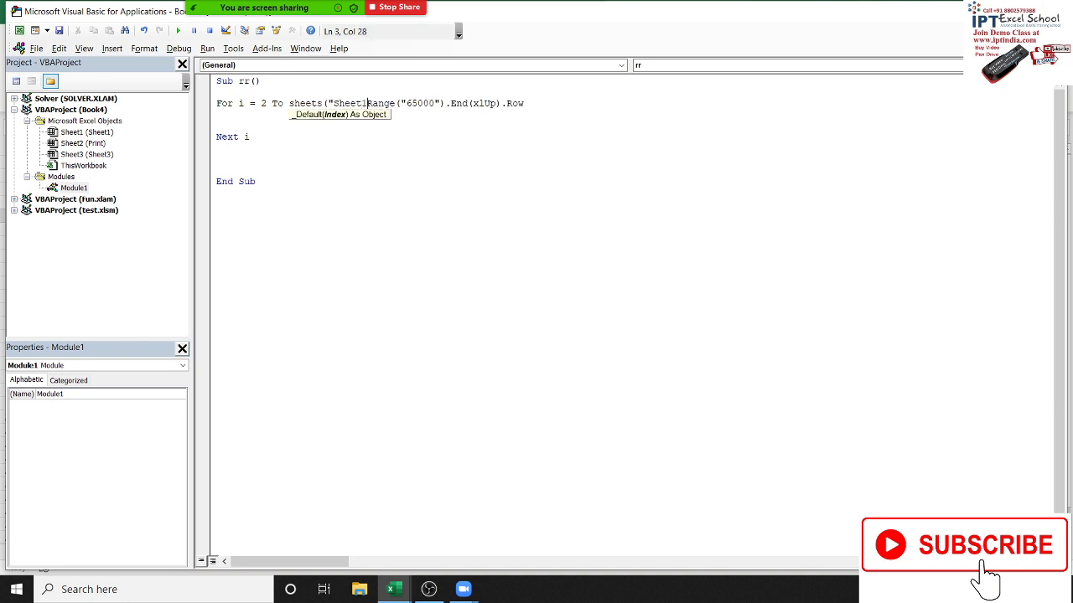
{"action": "type", "text": "\")"}
{"action": "left_click", "coordinate": [228, 148]}
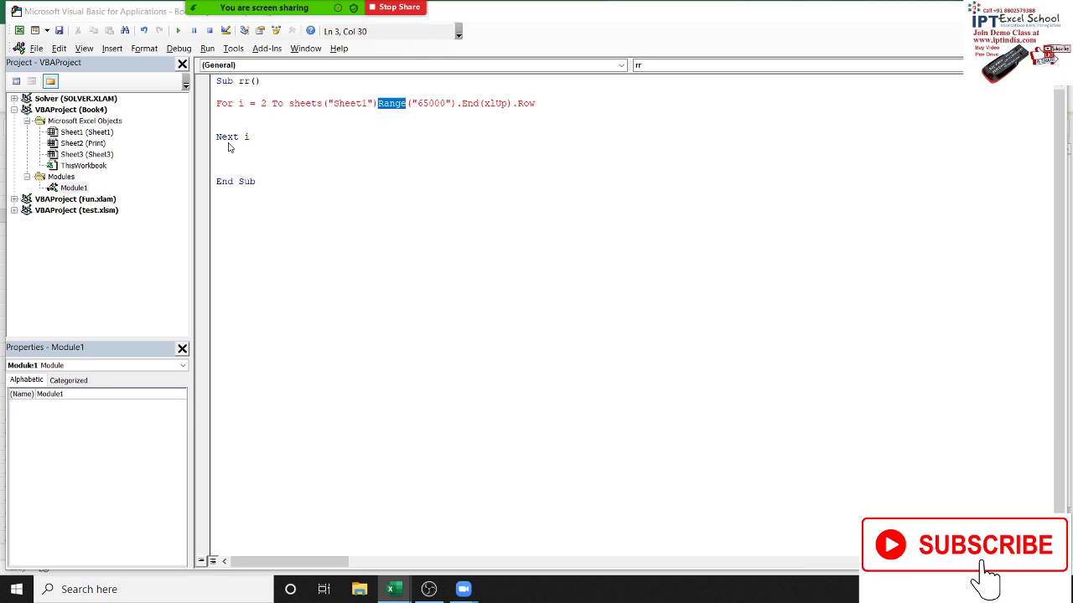
{"action": "key", "text": "Return"}
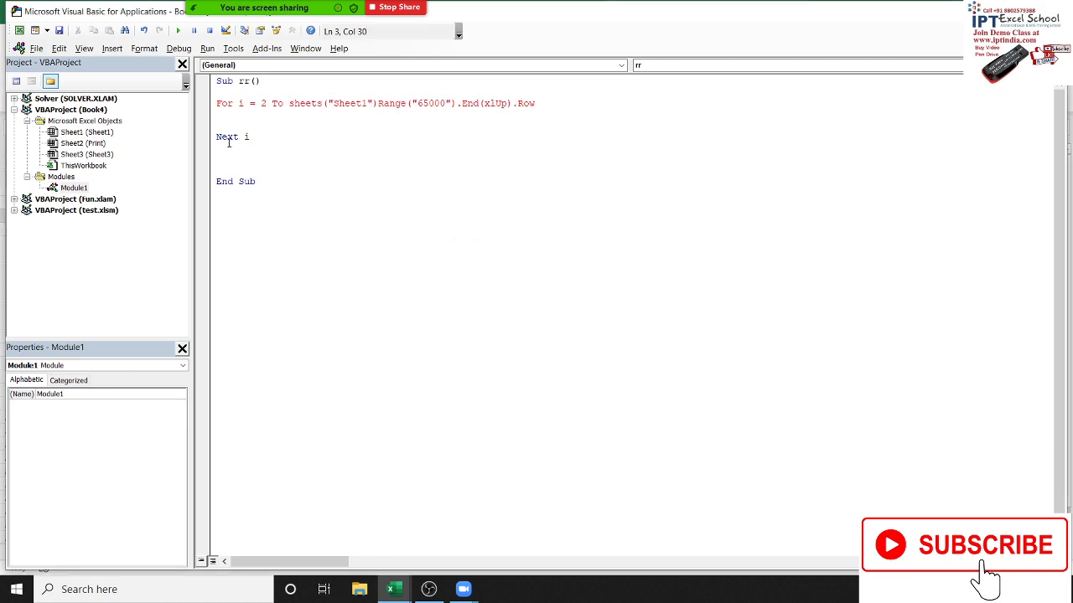
{"action": "type", "text": "."}
{"action": "left_click", "coordinate": [250, 168]}
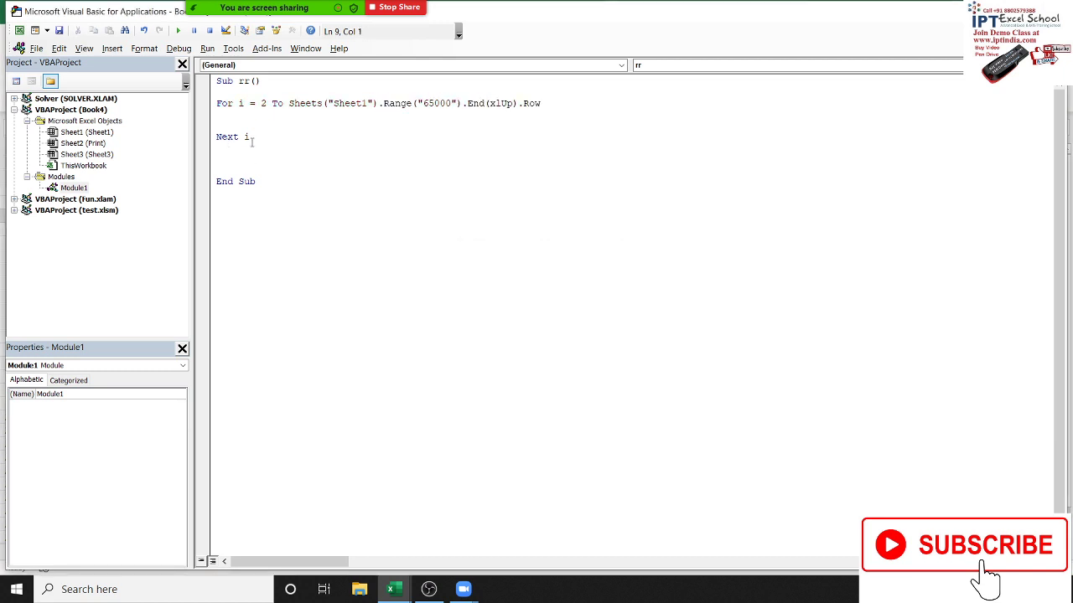
{"action": "left_click", "coordinate": [251, 138]}
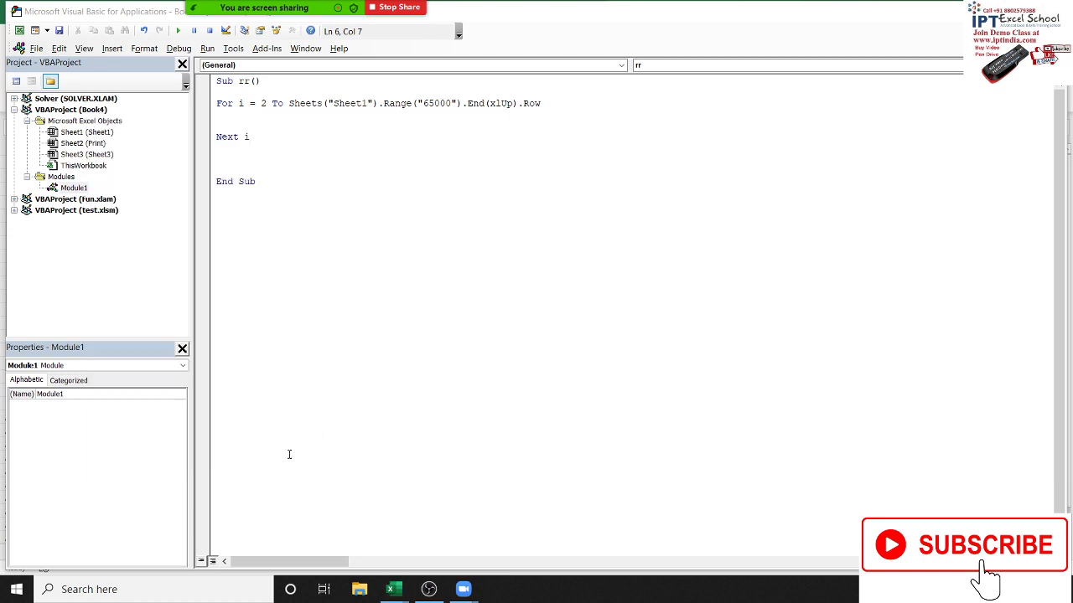
{"action": "key", "text": "alt+Tab"}
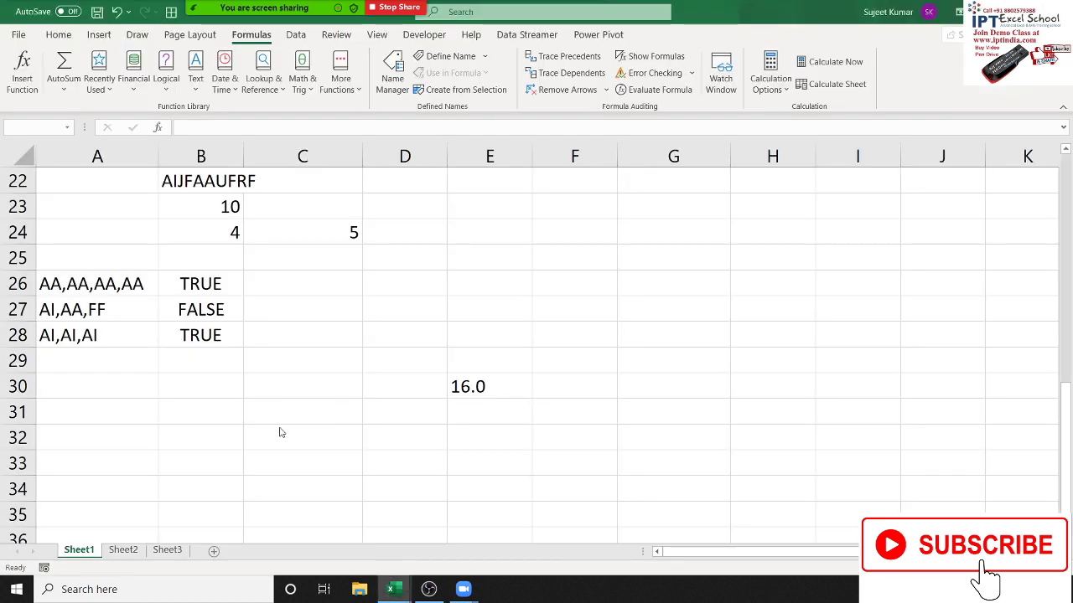
Step: Bring Book4 forward and confirm Sheet1's names run from row 2 to row 768
{"action": "key", "text": "alt+Tab"}
{"action": "key", "text": "alt+Tab"}
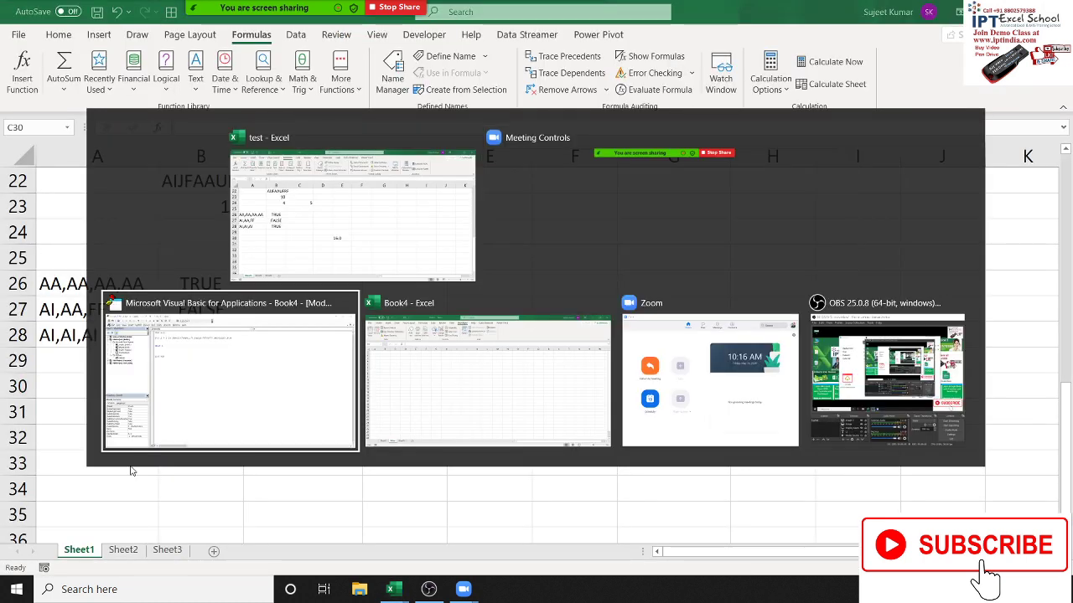
{"action": "key", "text": "alt+Tab"}
{"action": "key", "text": "super+t"}
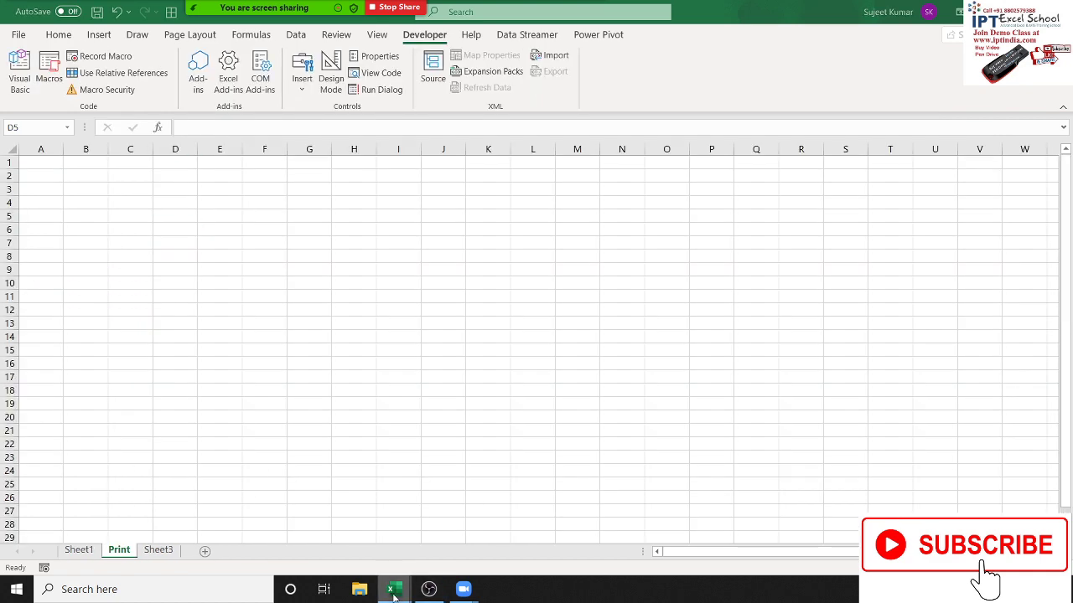
{"action": "key", "text": "Escape"}
{"action": "left_click", "coordinate": [88, 553]}
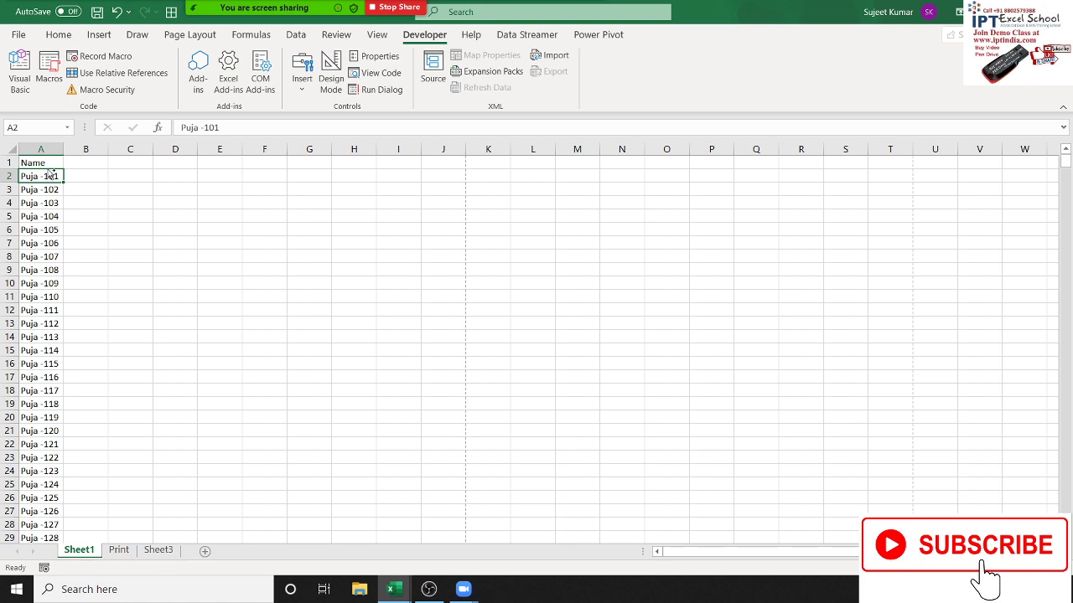
{"action": "key", "text": "ctrl+Down"}
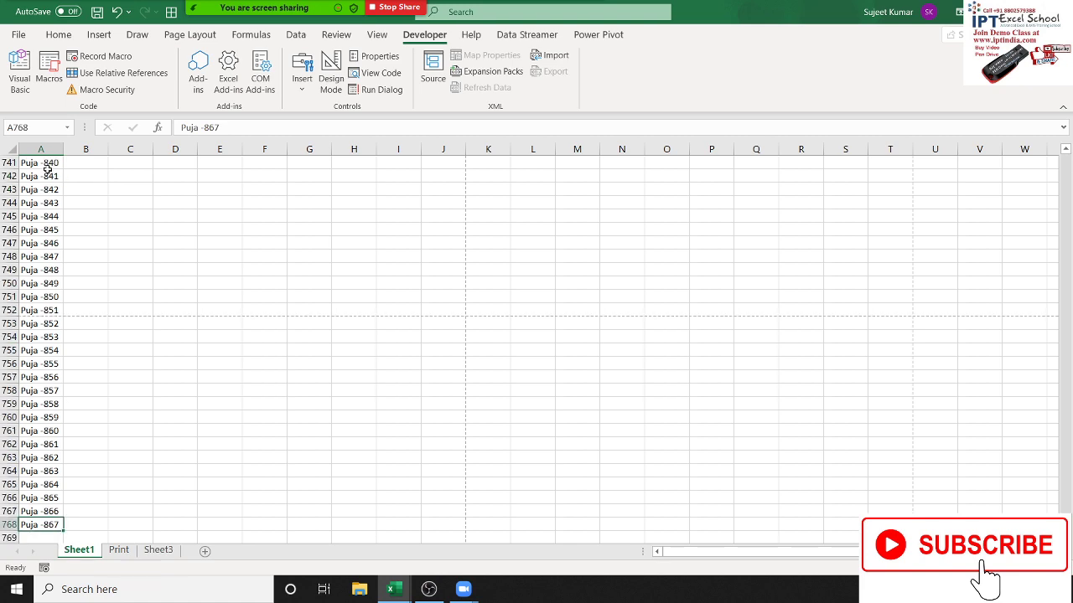
{"action": "key", "text": "Down"}
{"action": "key", "text": "Up"}
{"action": "key", "text": "ctrl+Up"}
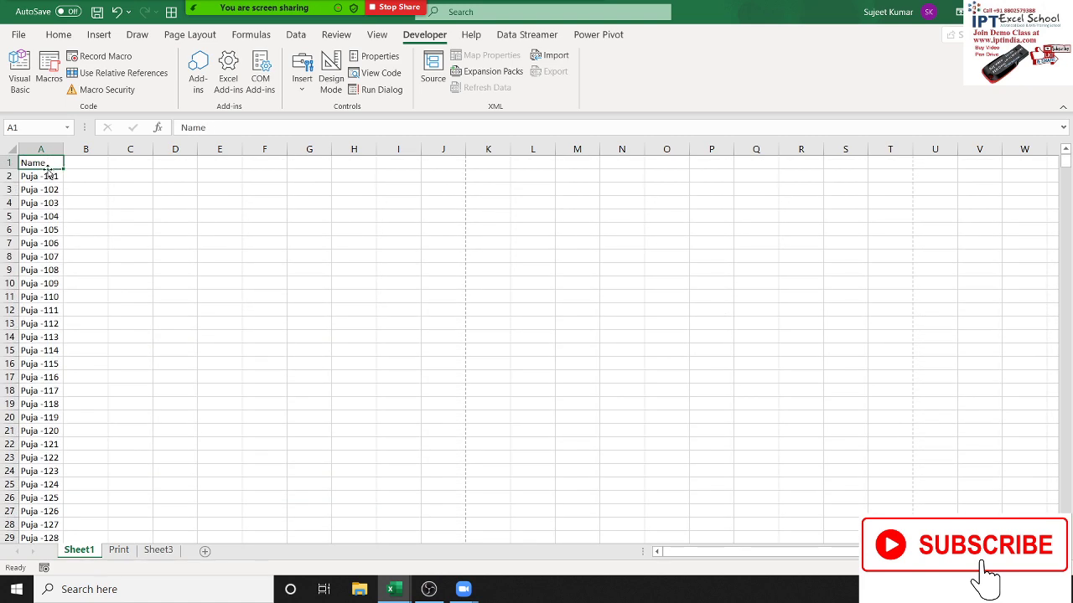
Step: Return to the VBA editor and add a blank line inside the rr loop
{"action": "key", "text": "alt+Tab"}
{"action": "key", "text": "alt+Tab"}
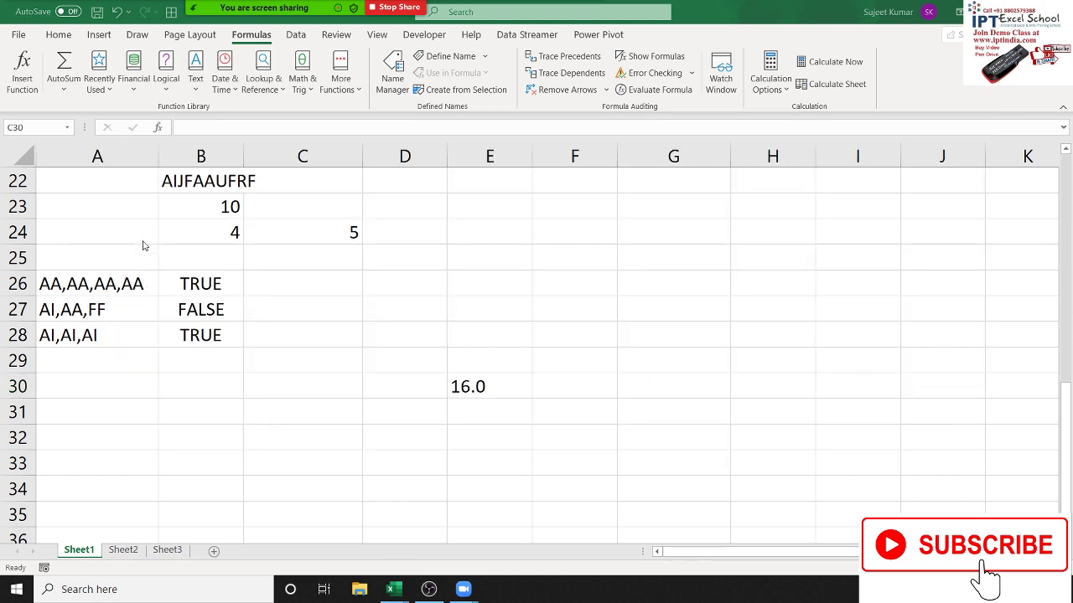
{"action": "key", "text": "alt+Tab"}
{"action": "key", "text": "alt+Tab"}
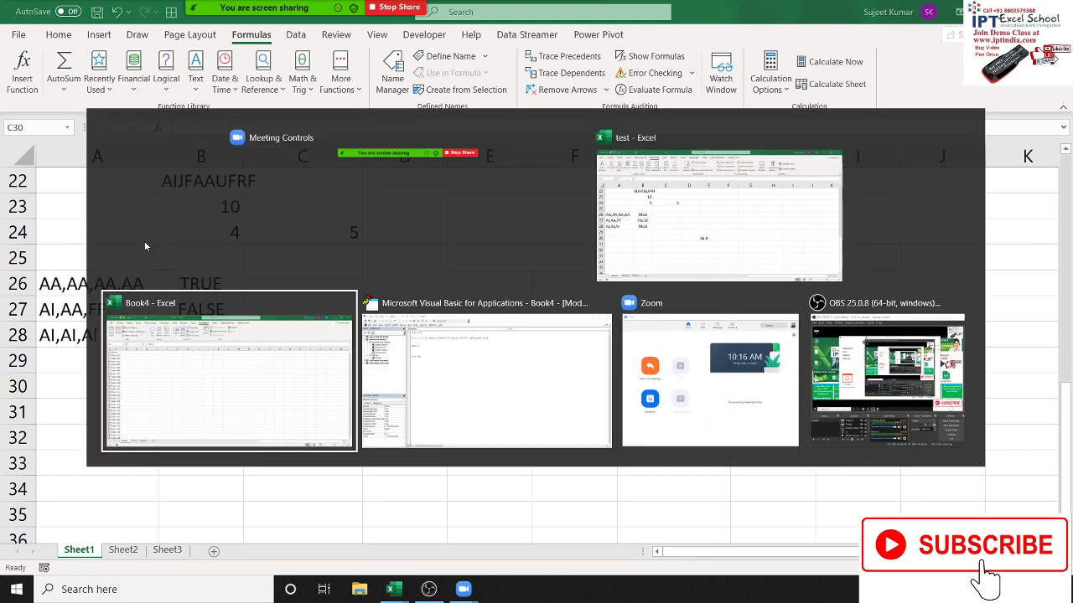
{"action": "key", "text": "alt+Tab"}
{"action": "key", "text": "Return"}
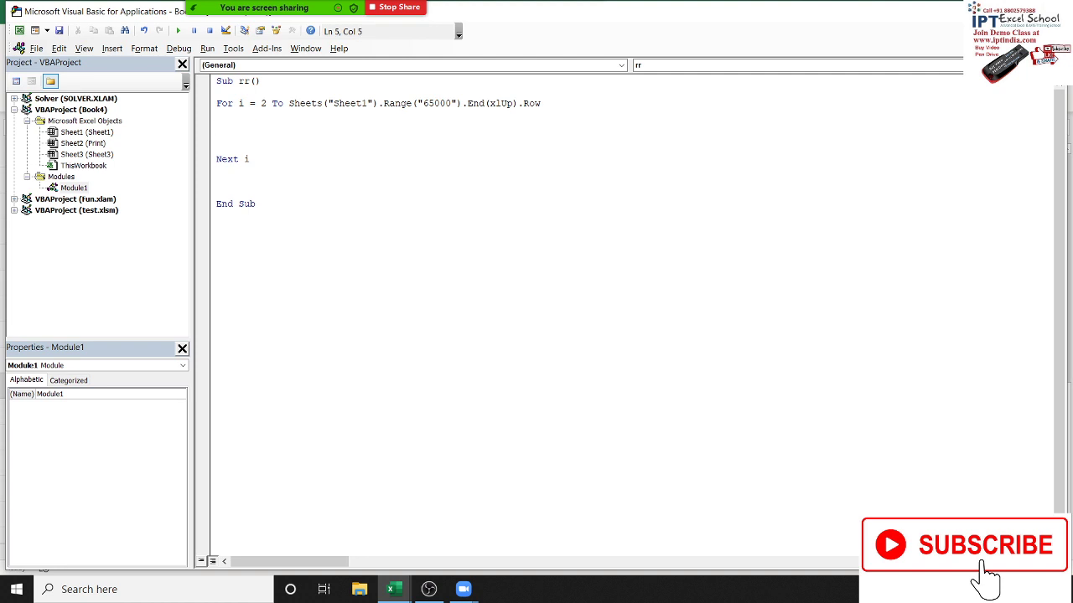
Step: Nest a For j = 1 To 11 loop, closed by Next j, inside the For i loop
{"action": "type", "text": "for "}
{"action": "type", "text": "i = "}
{"action": "type", "text": "1 to"}
{"action": "type", "text": "11"}
{"action": "key", "text": "Return"}
{"action": "key", "text": "Return"}
{"action": "key", "text": "Return"}
{"action": "key", "text": "Up"}
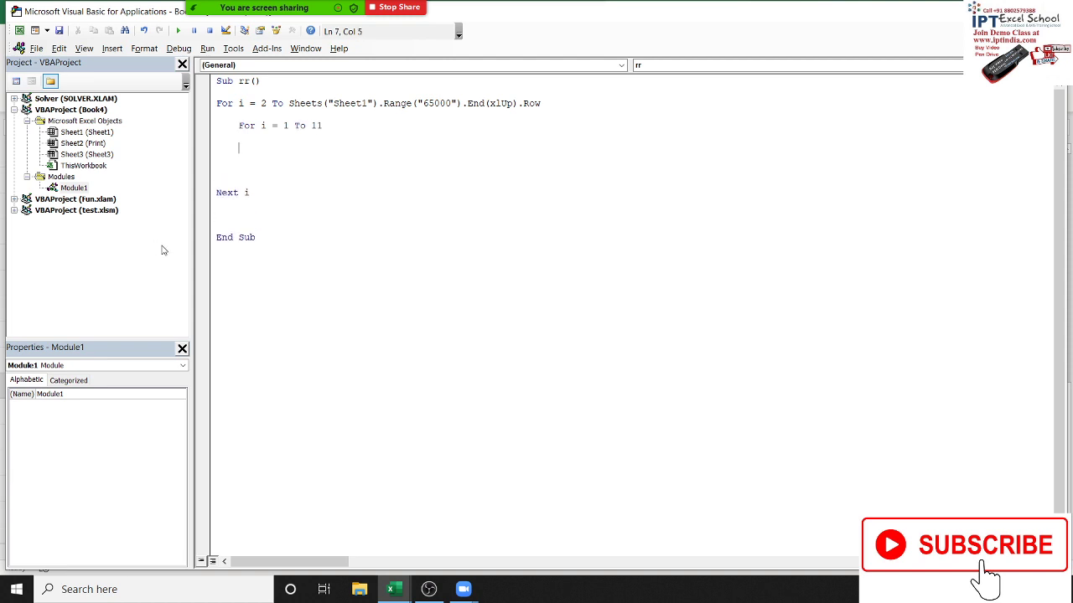
{"action": "double_click", "coordinate": [262, 125]}
{"action": "type", "text": "j"}
{"action": "left_click", "coordinate": [238, 160]}
{"action": "type", "text": "ne"}
{"action": "type", "text": "xt "}
{"action": "type", "text": "j"}
{"action": "key", "text": "Return"}
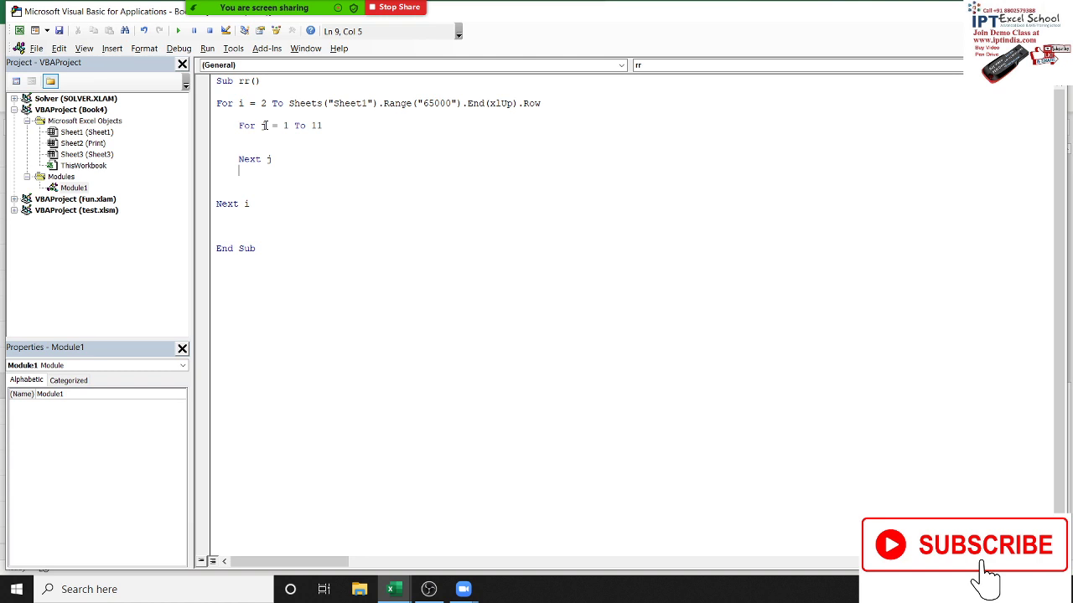
Step: Start declaring r As Long on a new line under Sub rr()
{"action": "key", "text": "Up"}
{"action": "key", "text": "Up"}
{"action": "key", "text": "Up"}
{"action": "left_click", "coordinate": [235, 126]}
{"action": "key", "text": "Return"}
{"action": "key", "text": "Up"}
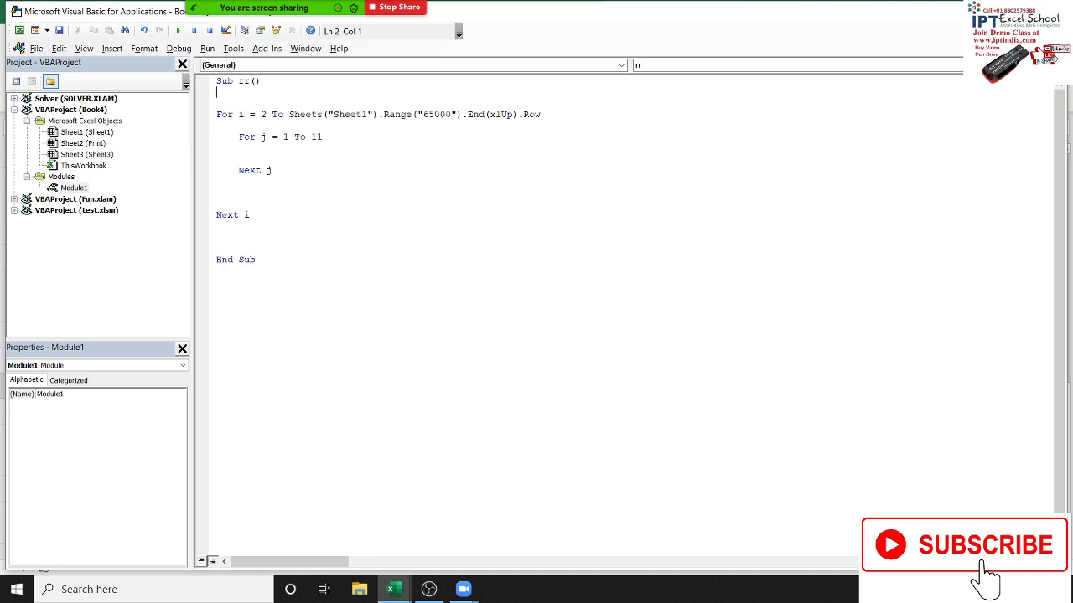
{"action": "type", "text": "dimr "}
{"action": "type", "text": "as lon"}
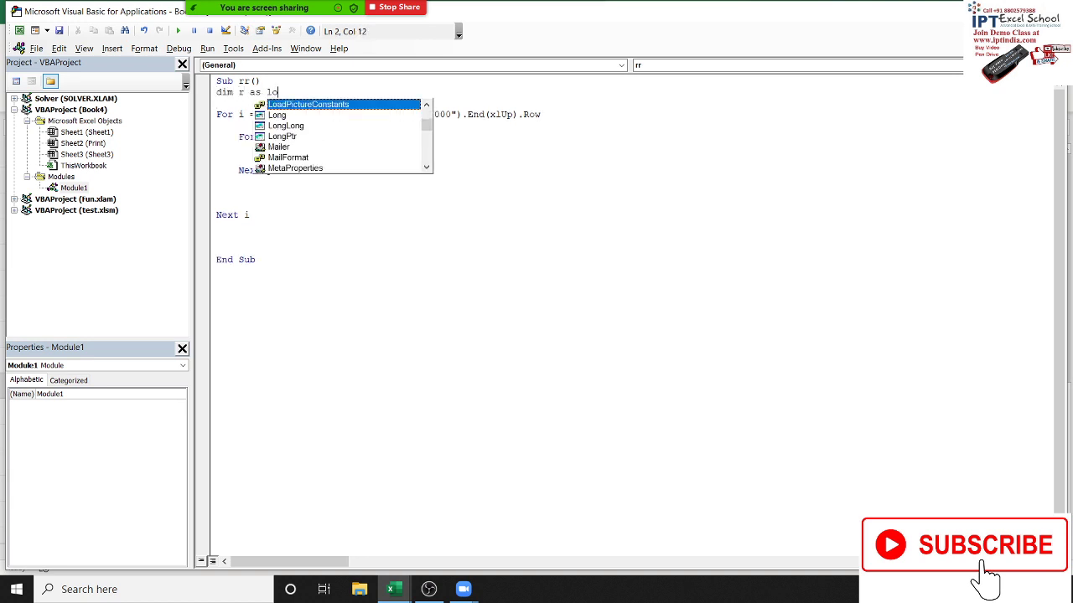
{"action": "type", "text": "g"}
Step: Finish declaring r As Long and open a blank line under the For i line
{"action": "key", "text": "Tab"}
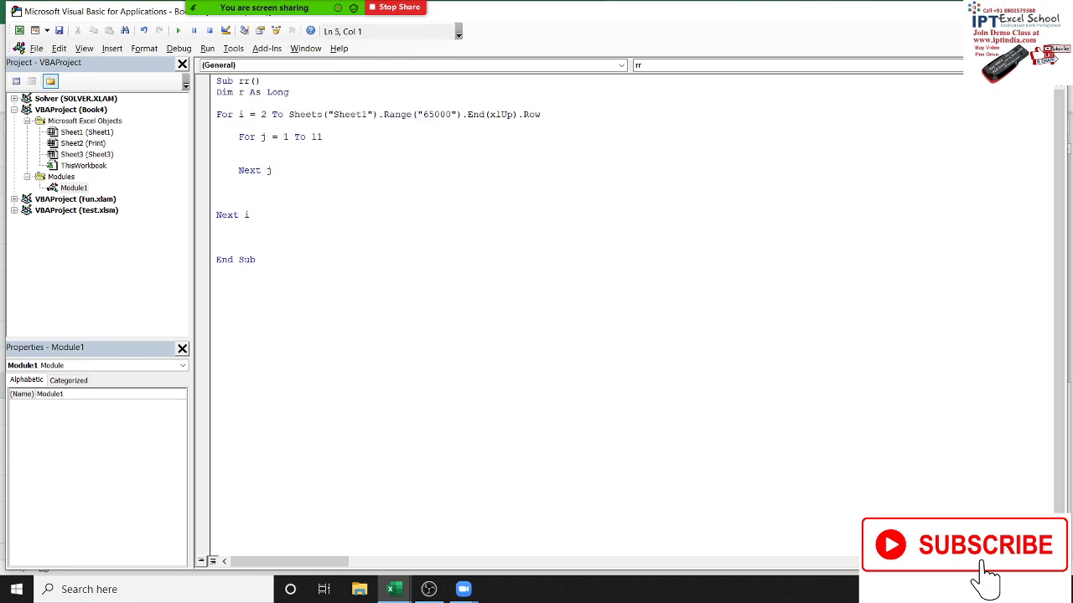
{"action": "key", "text": "Return"}
{"action": "key", "text": "Up"}
Step: Draft r=Range("A65000").End(xlUp) below the For i line, then erase it
{"action": "type", "text": "r="}
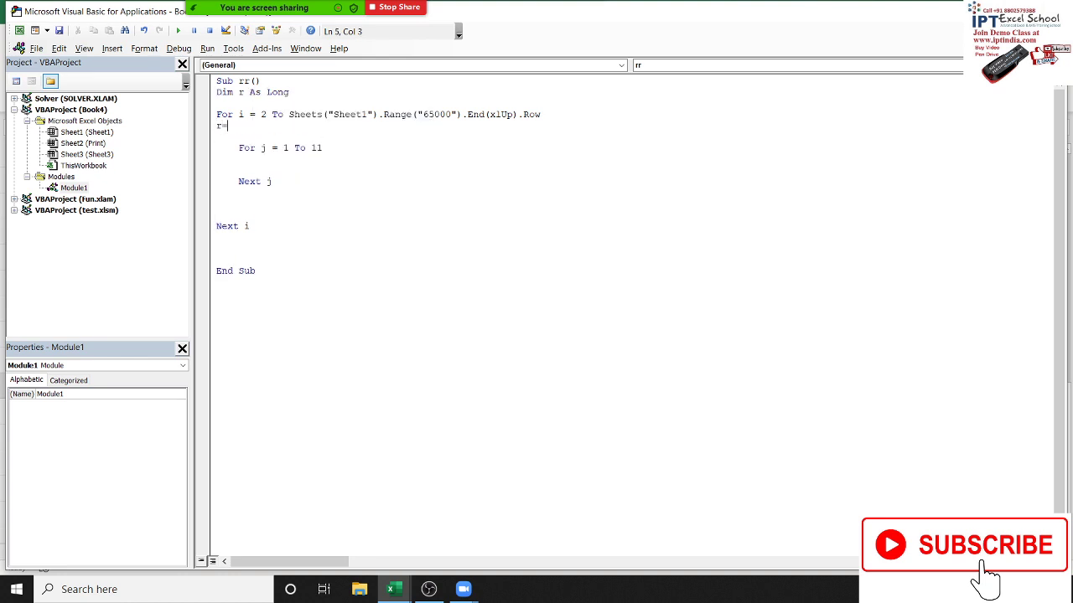
{"action": "type", "text": "range"}
{"action": "type", "text": "(\"A"}
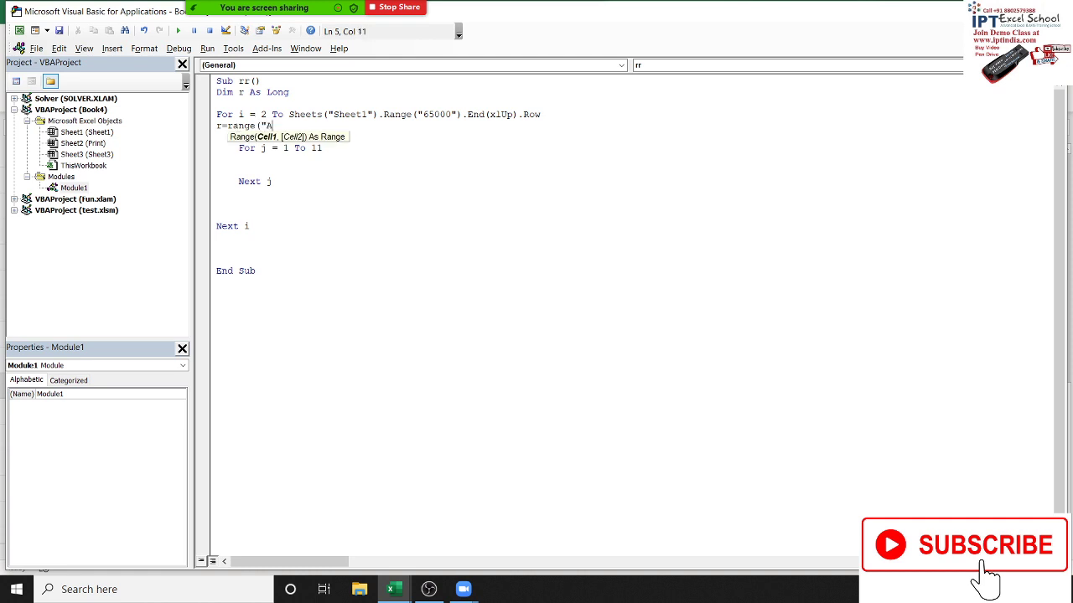
{"action": "type", "text": "6500"}
{"action": "type", "text": "0\")"}
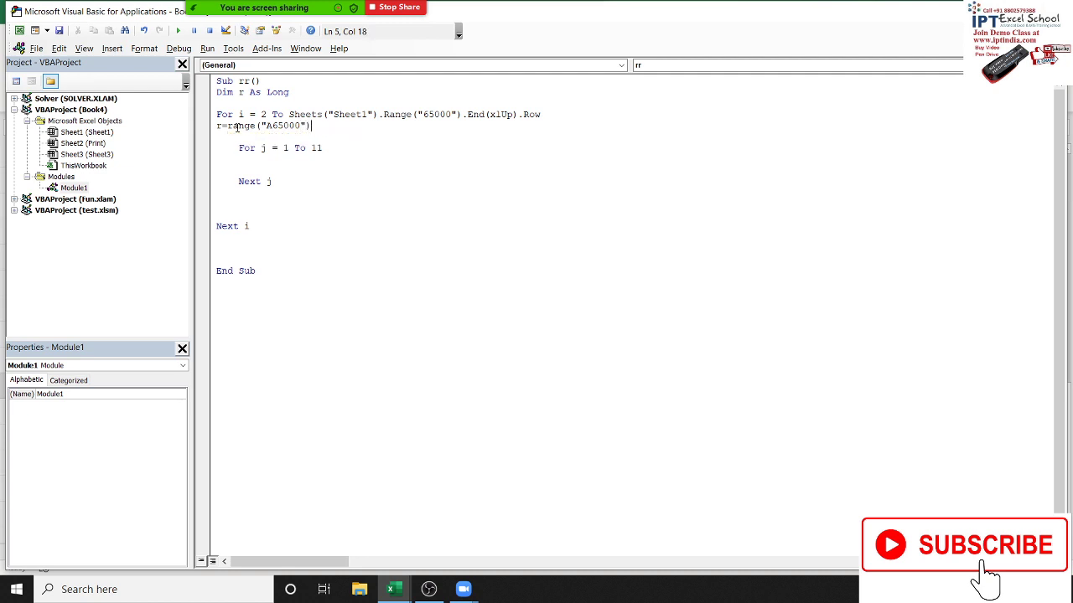
{"action": "type", "text": ".en"}
{"action": "key", "text": "Tab"}
{"action": "type", "text": "("}
{"action": "key", "text": "Down"}
{"action": "key", "text": "Down"}
{"action": "key", "text": "Down"}
{"action": "key", "text": "Tab"}
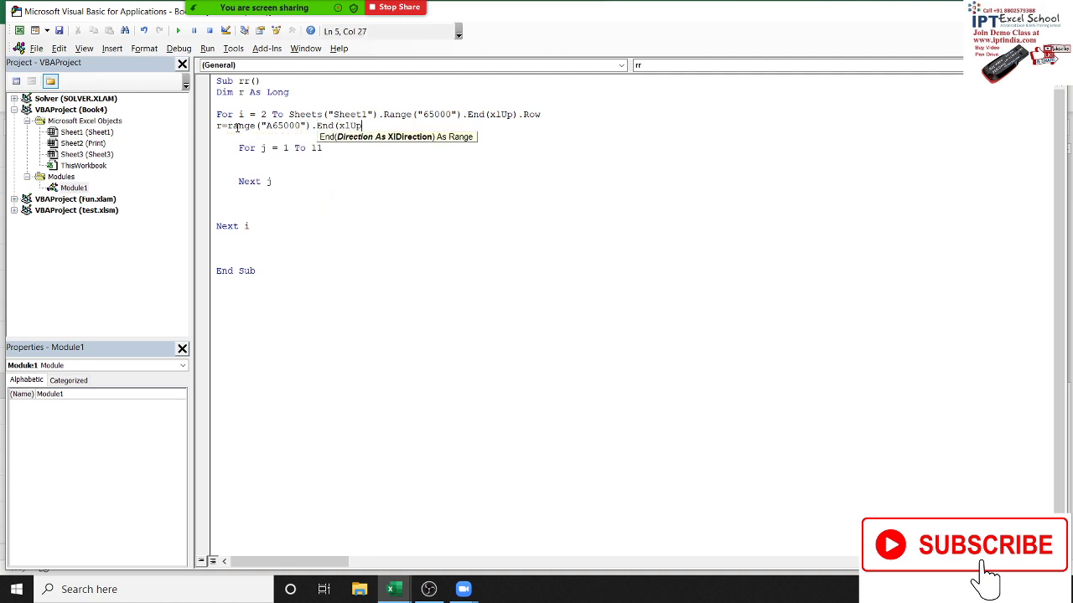
{"action": "type", "text": ")"}
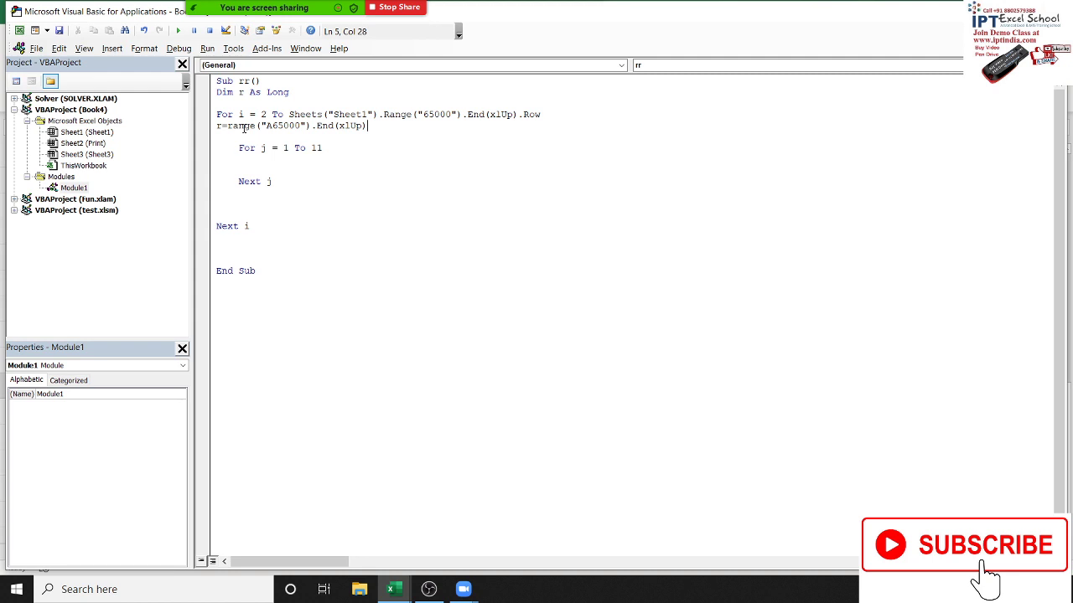
{"action": "key", "text": "BackSpace"}
{"action": "key", "text": "BackSpace"}
{"action": "key", "text": "BackSpace"}
{"action": "key", "text": "BackSpace"}
{"action": "key", "text": "BackSpace"}
{"action": "key", "text": "BackSpace"}
{"action": "key", "text": "BackSpace"}
{"action": "key", "text": "BackSpace"}
{"action": "key", "text": "BackSpace"}
{"action": "key", "text": "BackSpace"}
{"action": "key", "text": "BackSpace"}
{"action": "key", "text": "BackSpace"}
{"action": "key", "text": "BackSpace"}
{"action": "key", "text": "BackSpace"}
{"action": "key", "text": "BackSpace"}
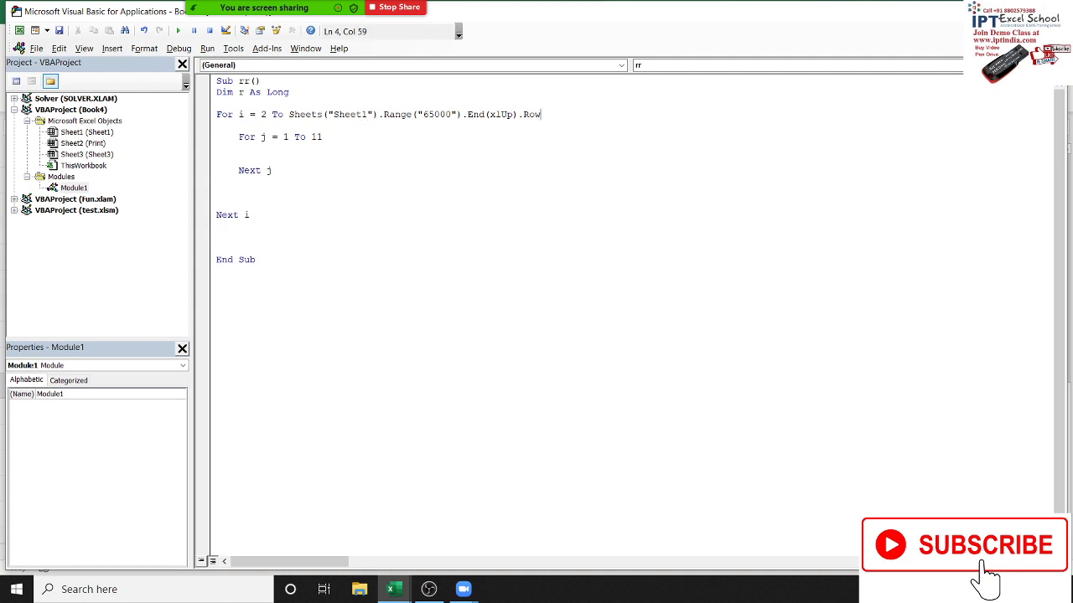
Step: Delete the For j … Next j block and a blank line below For i
{"action": "left_click", "coordinate": [324, 137]}
{"action": "left_click_drag", "start_coordinate": [284, 170], "coordinate": [240, 140]}
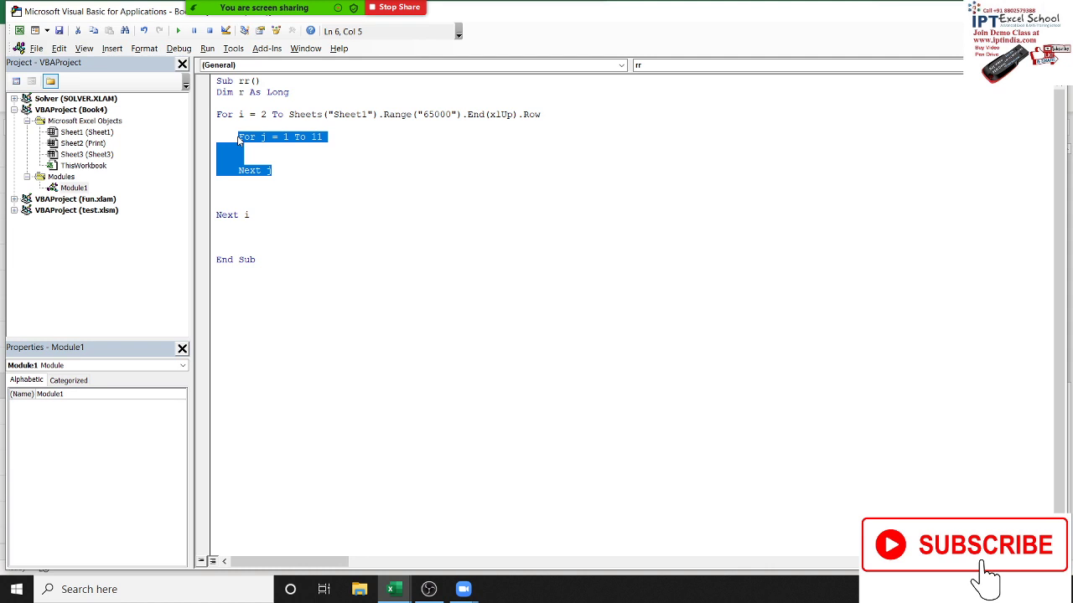
{"action": "key", "text": "Delete"}
{"action": "left_click", "coordinate": [221, 114]}
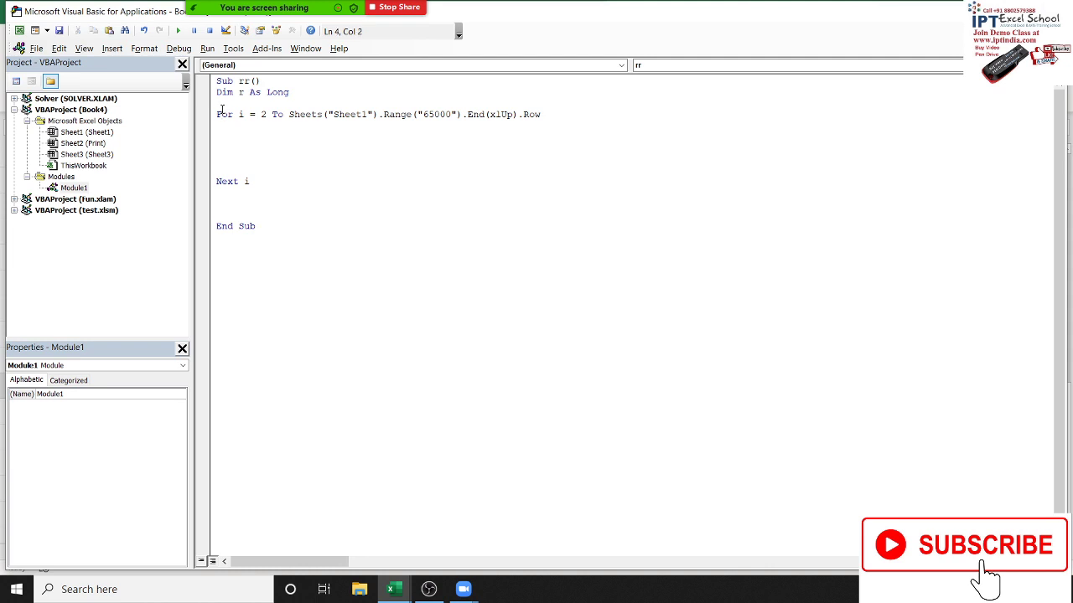
{"action": "left_click", "coordinate": [231, 126]}
{"action": "key", "text": "Delete"}
Step: Add a For j = 1 To 11 line above the For i loop
{"action": "key", "text": "Down"}
{"action": "key", "text": "Down"}
{"action": "key", "text": "Up"}
{"action": "key", "text": "Up"}
{"action": "key", "text": "Up"}
{"action": "key", "text": "Up"}
{"action": "key", "text": "Return"}
{"action": "key", "text": "Return"}
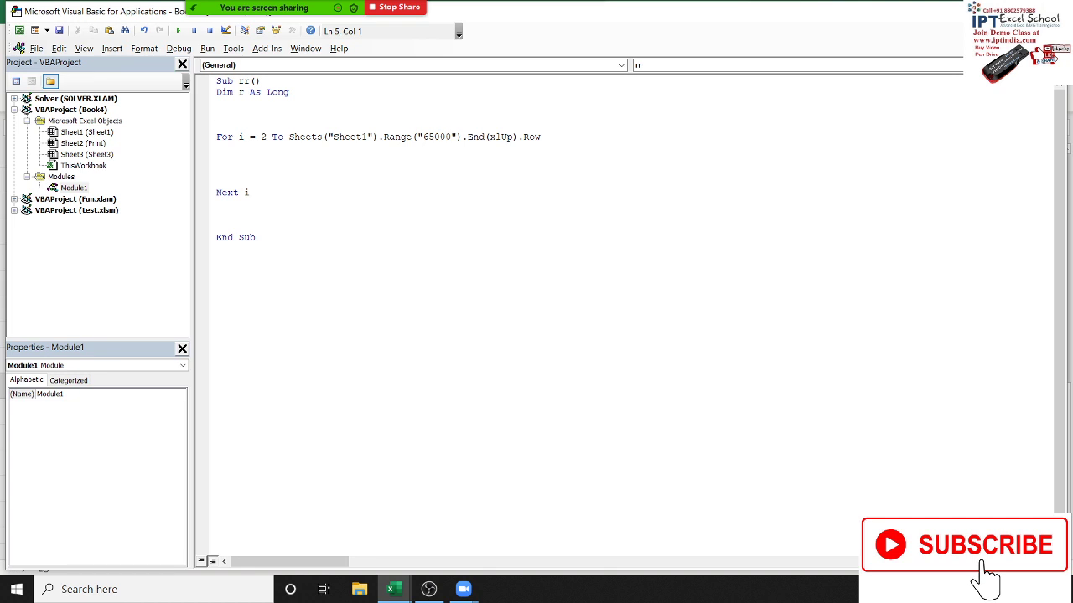
{"action": "type", "text": "f"}
{"action": "type", "text": "or i"}
{"action": "key", "text": "BackSpace"}
{"action": "type", "text": "=1"}
{"action": "type", "text": "to 1"}
{"action": "type", "text": "1"}
{"action": "key", "text": "Return"}
Step: Add a second Next i after the first and add spacing above the For i loop
{"action": "left_click", "coordinate": [250, 191]}
{"action": "key", "text": "Return"}
{"action": "type", "text": "n"}
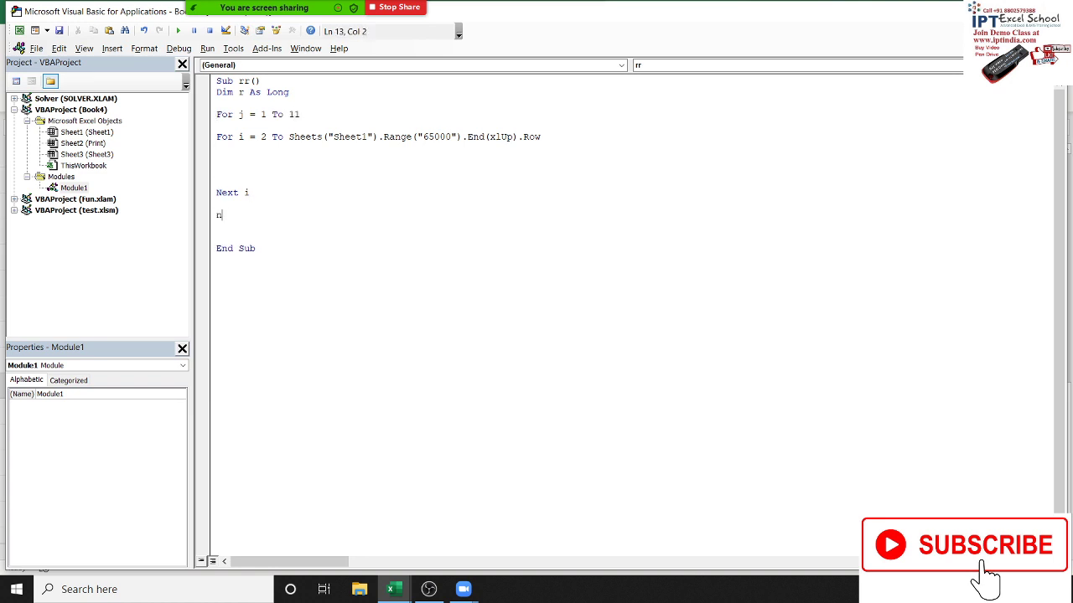
{"action": "type", "text": "ext i"}
{"action": "left_click", "coordinate": [239, 159]}
{"action": "key", "text": "Return"}
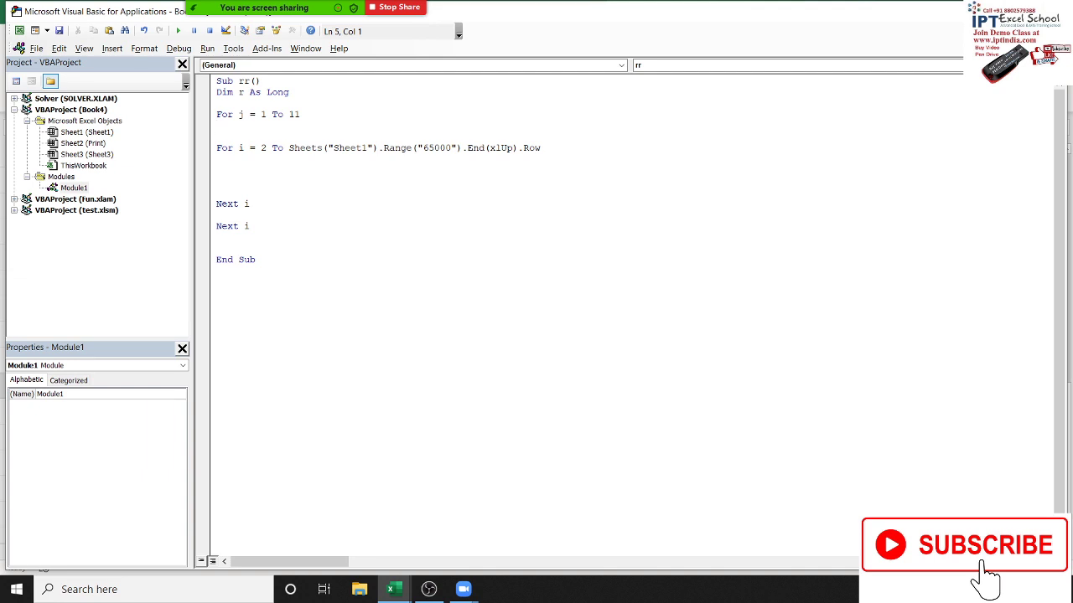
Step: Delete the For j = 1 To 11 line, leaving the For i loop
{"action": "left_click", "coordinate": [217, 148]}
{"action": "key", "text": "shift+Down"}
{"action": "key", "text": "shift+Down"}
{"action": "key", "text": "shift+Down"}
{"action": "key", "text": "shift+Down"}
{"action": "key", "text": "shift+Down"}
{"action": "key", "text": "shift+Down"}
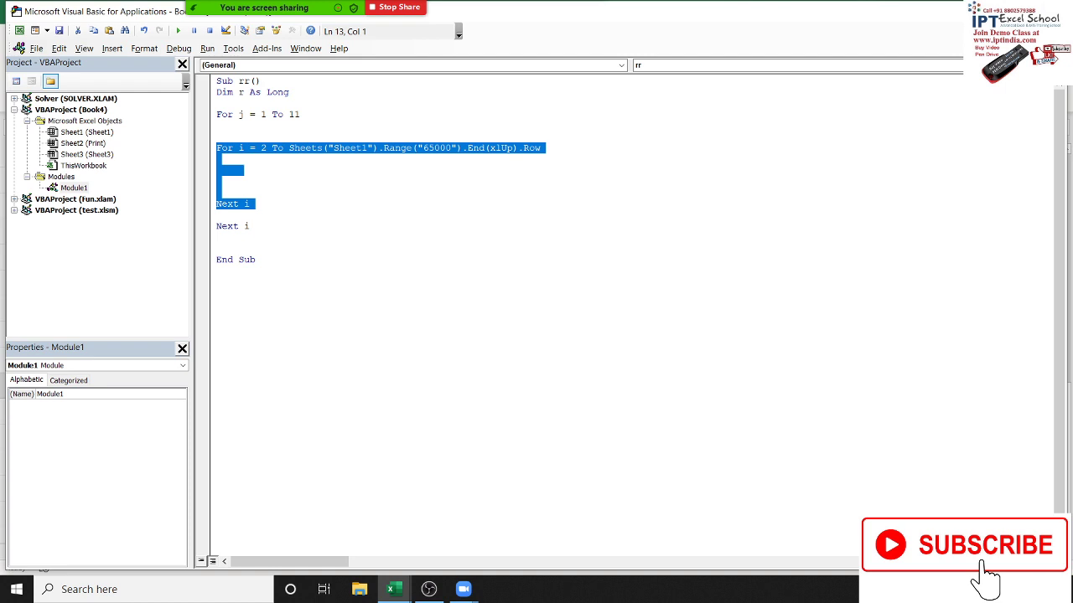
{"action": "key", "text": "Right"}
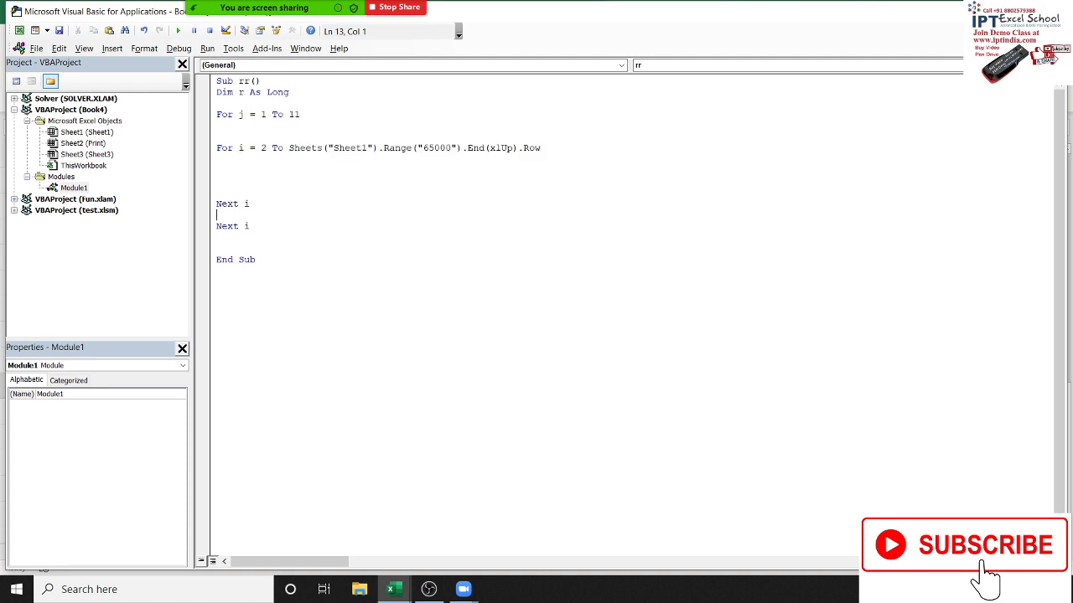
{"action": "key", "text": "Up"}
{"action": "key", "text": "Up"}
{"action": "key", "text": "Up"}
{"action": "key", "text": "Up"}
{"action": "key", "text": "Up"}
{"action": "key", "text": "Up"}
{"action": "key", "text": "Up"}
{"action": "key", "text": "shift+Down"}
{"action": "key", "text": "shift+Down"}
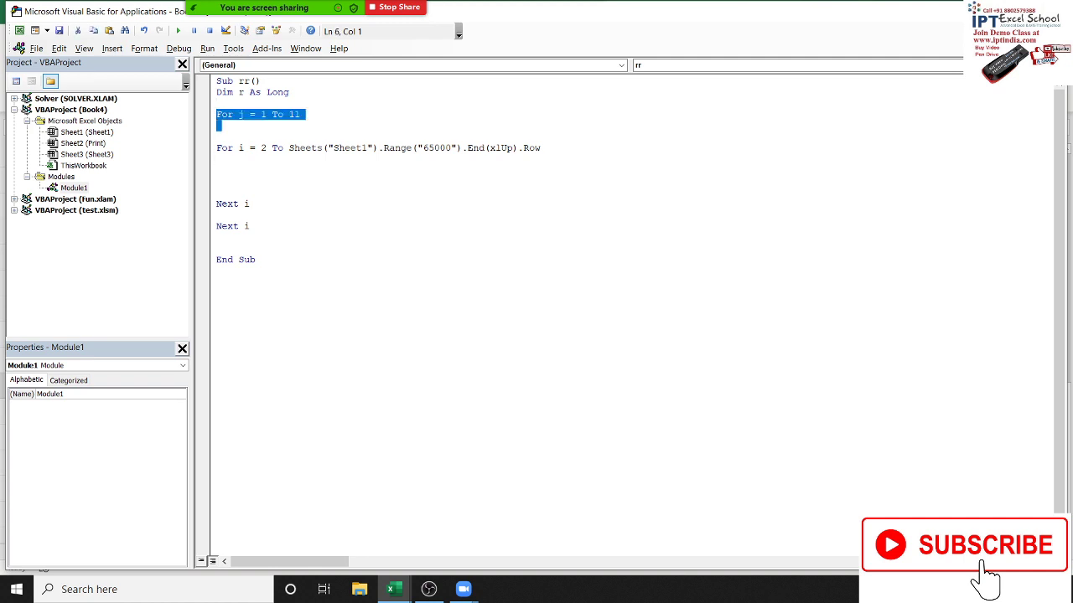
{"action": "key", "text": "shift+Up"}
{"action": "key", "text": "Delete"}
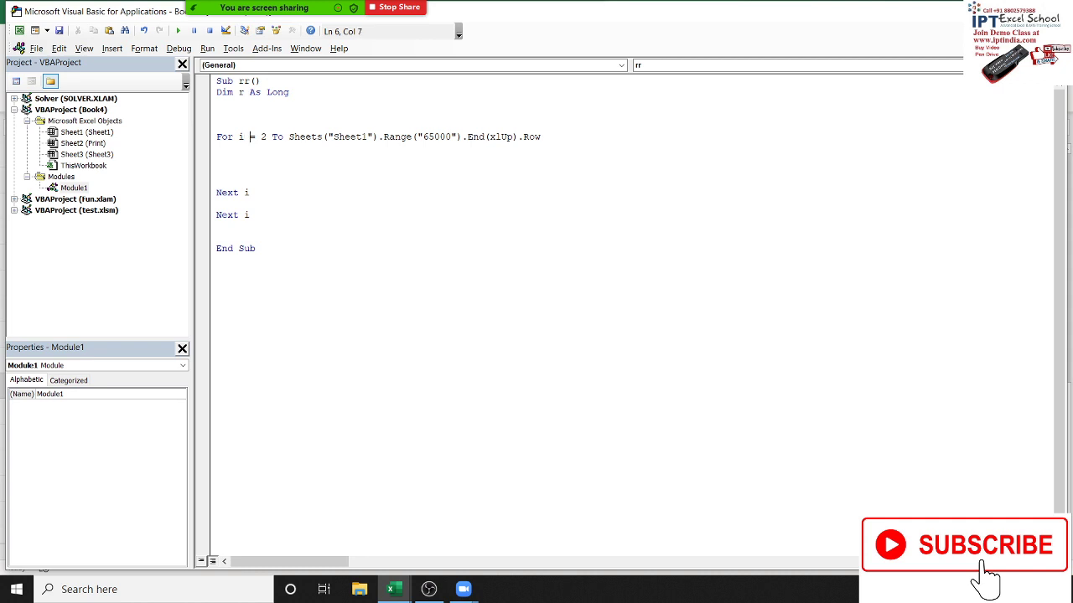
Step: Delete the duplicate Next i line
{"action": "left_click", "coordinate": [216, 203]}
{"action": "key", "text": "shift+Down"}
{"action": "key", "text": "shift+End"}
{"action": "key", "text": "Delete"}
Step: Draft a range("c line inside the For i loop, erase it, and return to Excel
{"action": "left_click", "coordinate": [218, 159]}
{"action": "key", "text": "Return"}
{"action": "key", "text": "Up"}
{"action": "type", "text": "range"}
{"action": "type", "text": "(\""}
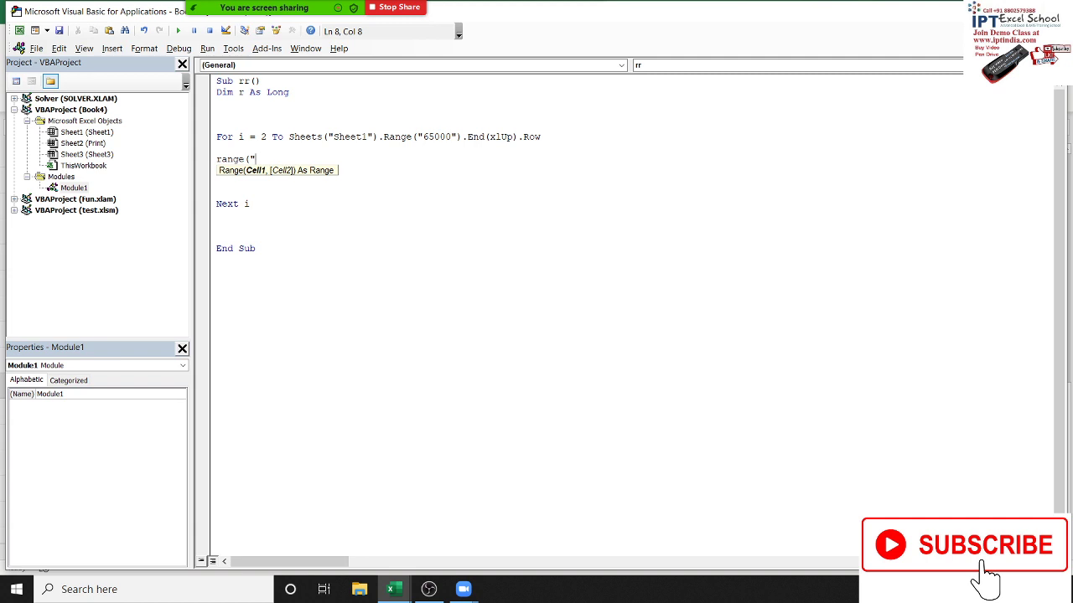
{"action": "type", "text": "A"}
{"action": "key", "text": "BackSpace"}
{"action": "type", "text": "c"}
{"action": "key", "text": "BackSpace"}
{"action": "key", "text": "BackSpace"}
{"action": "key", "text": "BackSpace"}
{"action": "key", "text": "BackSpace"}
{"action": "key", "text": "BackSpace"}
{"action": "key", "text": "BackSpace"}
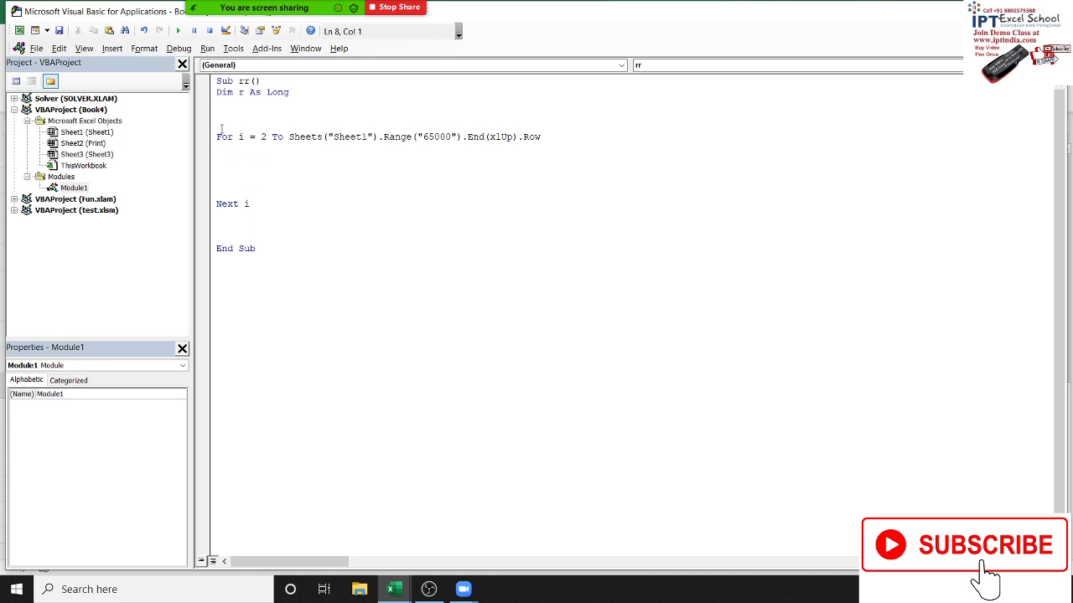
{"action": "left_click", "coordinate": [260, 192]}
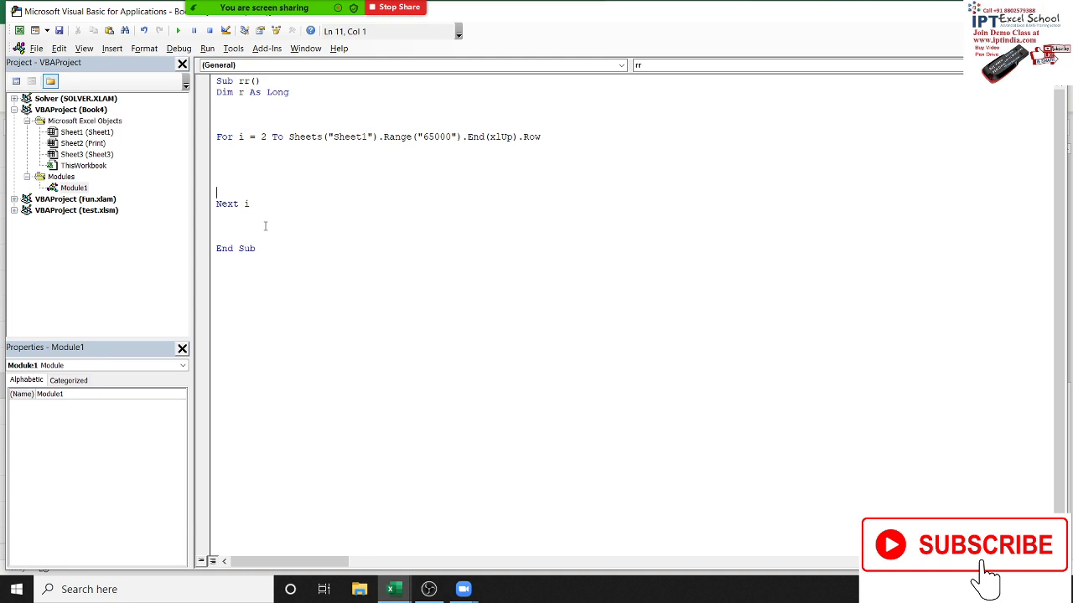
{"action": "left_click", "coordinate": [224, 162]}
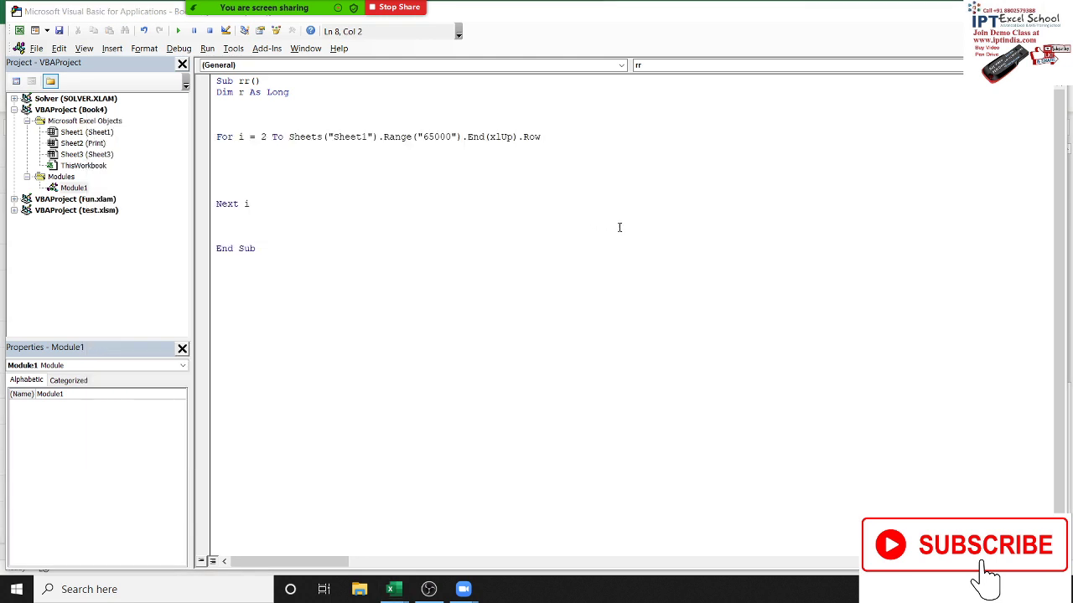
{"action": "key", "text": "alt+Tab"}
{"action": "key", "text": "alt+Tab"}
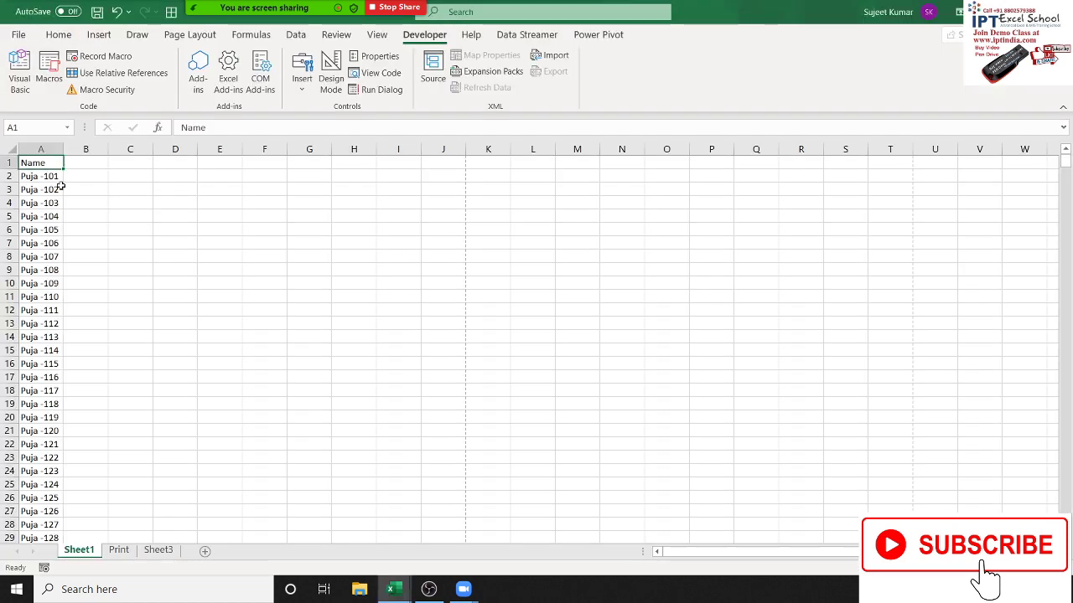
Step: Select the names in rows 2–24, glance at the empty Print sheet, and return to Sheet1
{"action": "left_click_drag", "start_coordinate": [39, 178], "coordinate": [36, 471]}
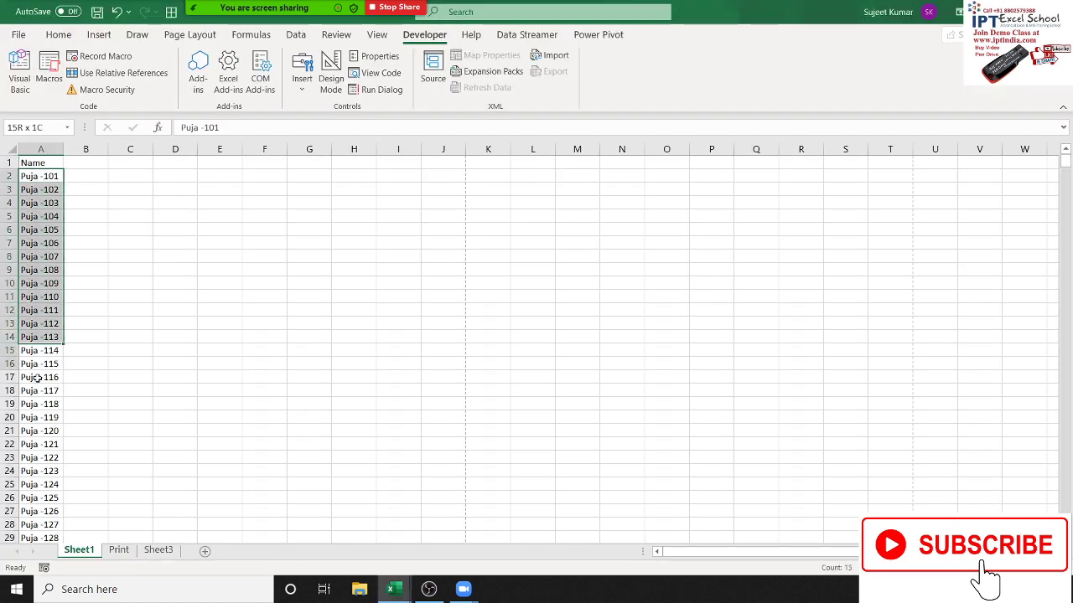
{"action": "left_click", "coordinate": [119, 551]}
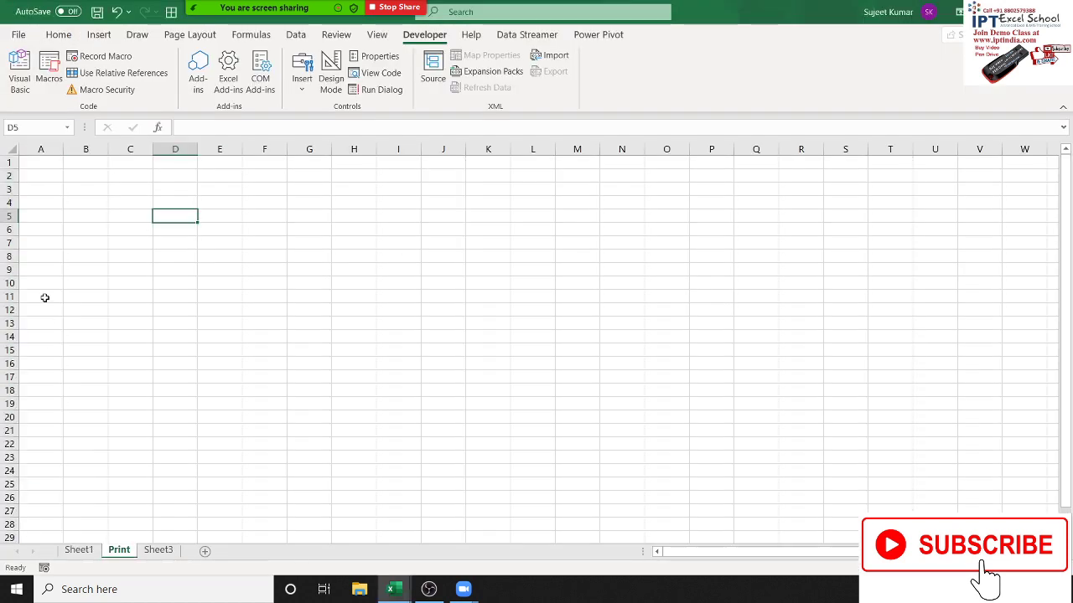
{"action": "scroll", "coordinate": [38, 308], "scroll_direction": "down", "scroll_amount": 6}
{"action": "scroll", "coordinate": [39, 308], "scroll_direction": "up", "scroll_amount": 6}
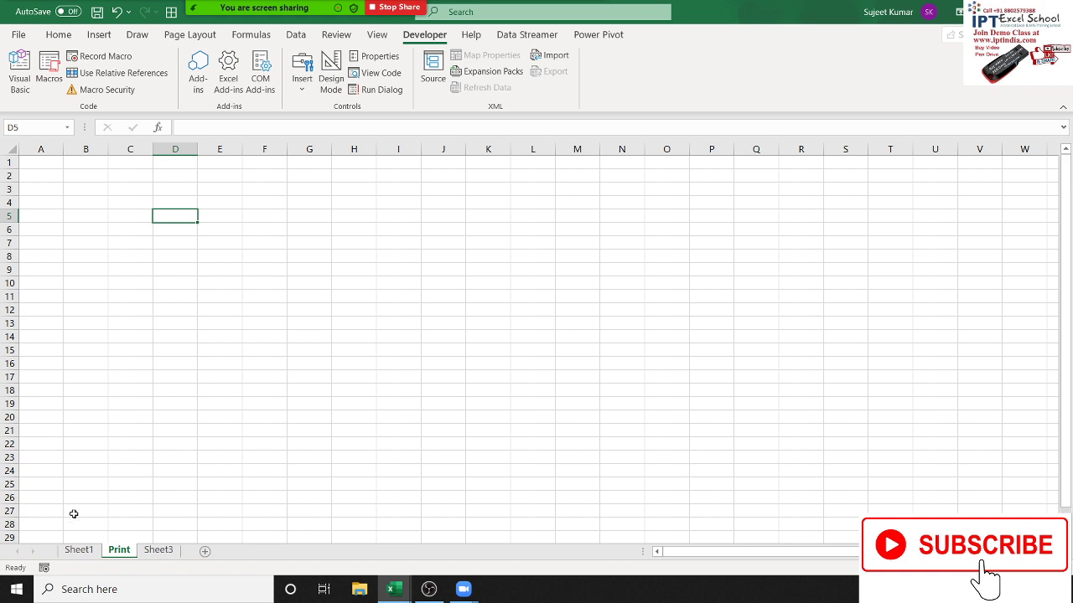
{"action": "left_click", "coordinate": [87, 537]}
{"action": "left_click", "coordinate": [89, 549]}
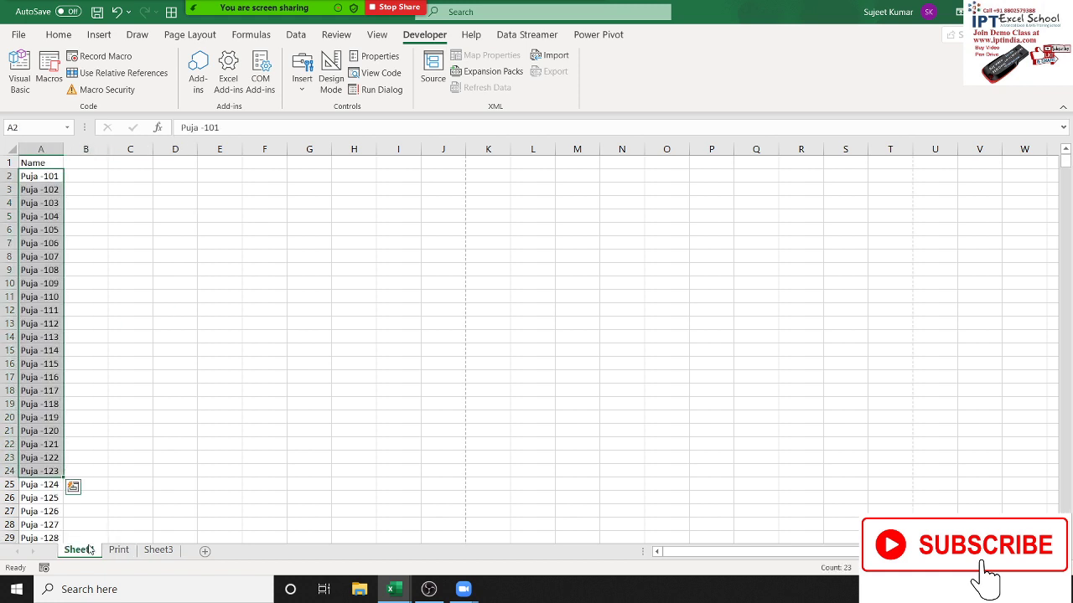
Step: Preview the 17-page printout of the name list, page 2 then page 1, and close it
{"action": "key", "text": "ctrl+p"}
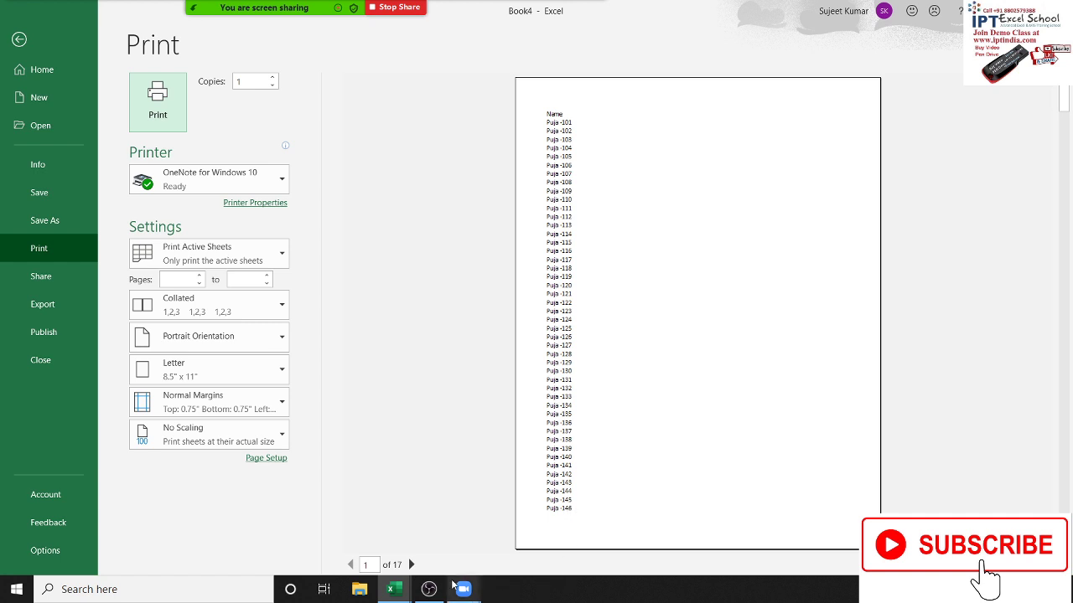
{"action": "left_click", "coordinate": [412, 564]}
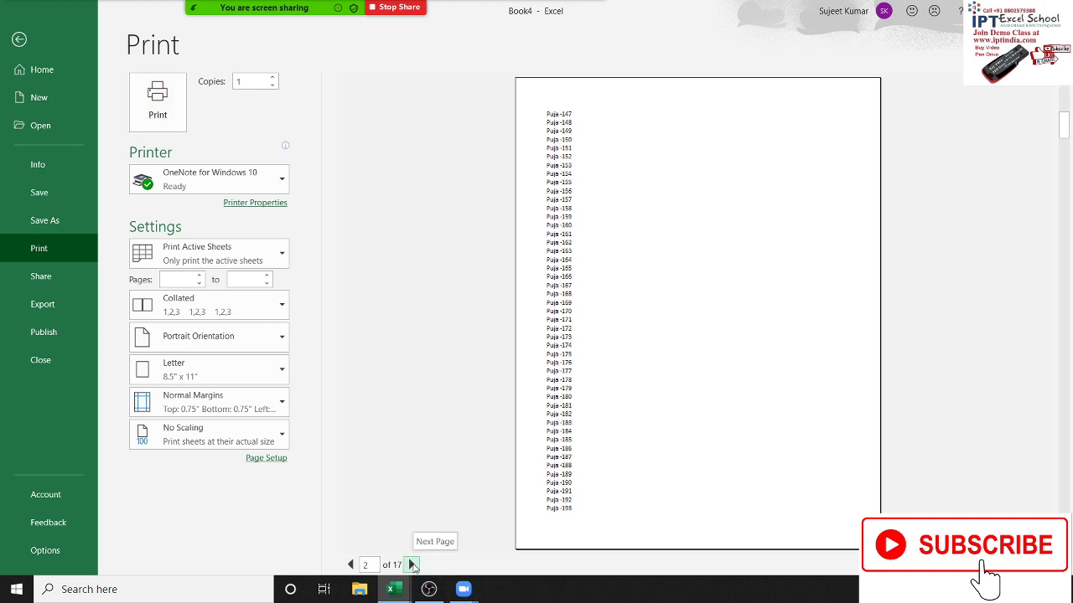
{"action": "left_click", "coordinate": [351, 565]}
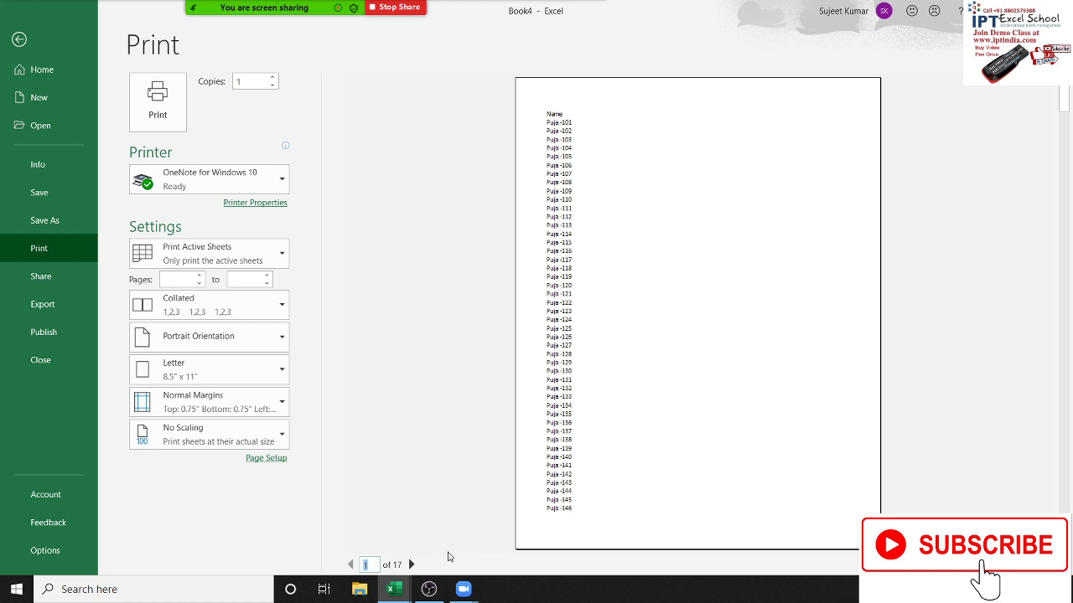
{"action": "key", "text": "Escape"}
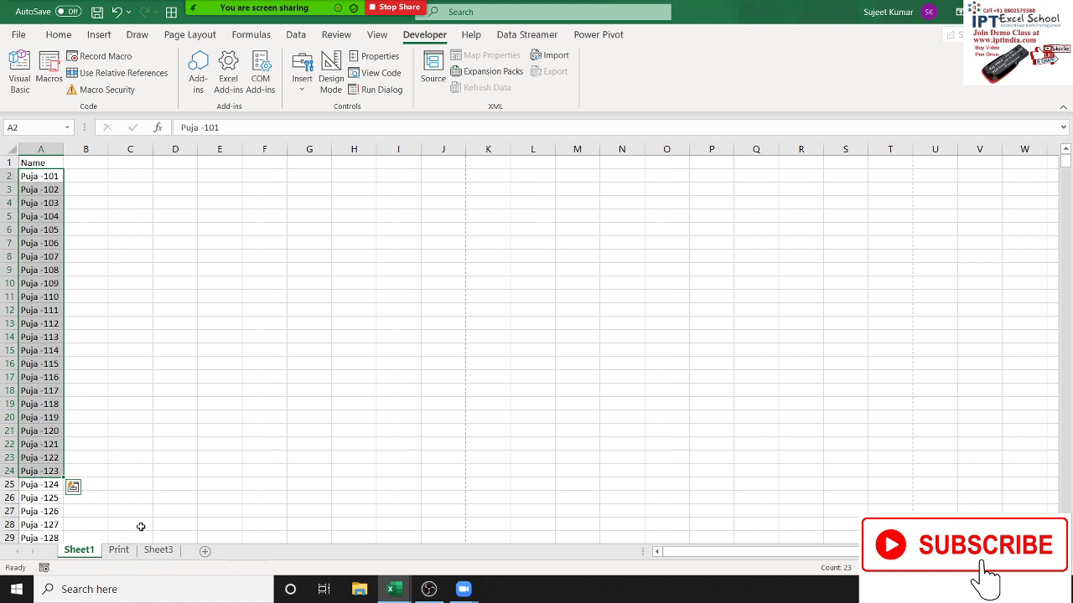
Step: On the empty Print sheet, start an entry in A2, cancel it, and select B2 and C2
{"action": "left_click", "coordinate": [117, 551]}
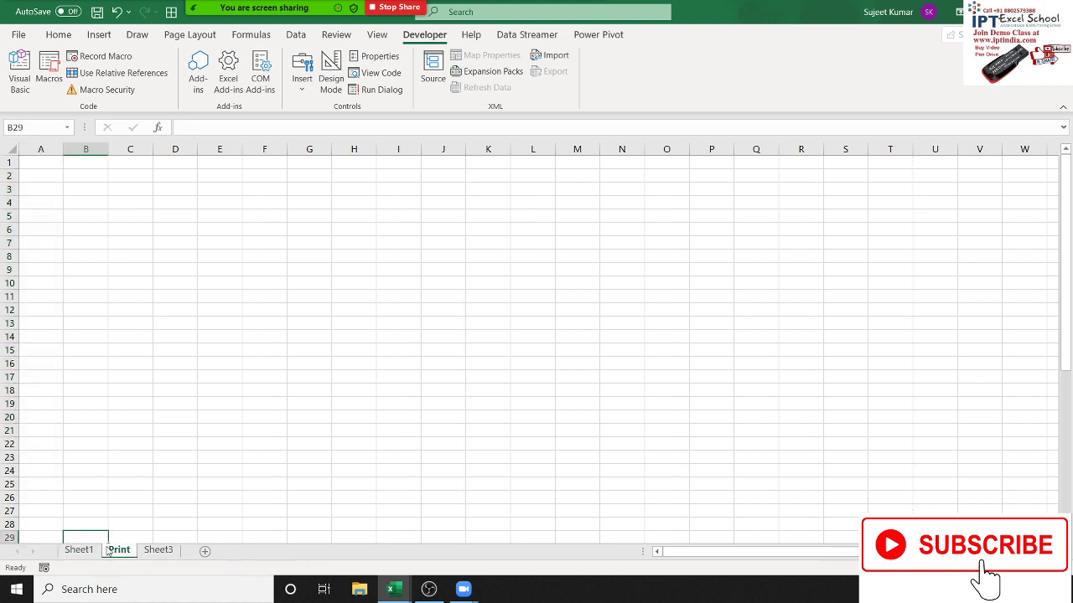
{"action": "left_click", "coordinate": [80, 550]}
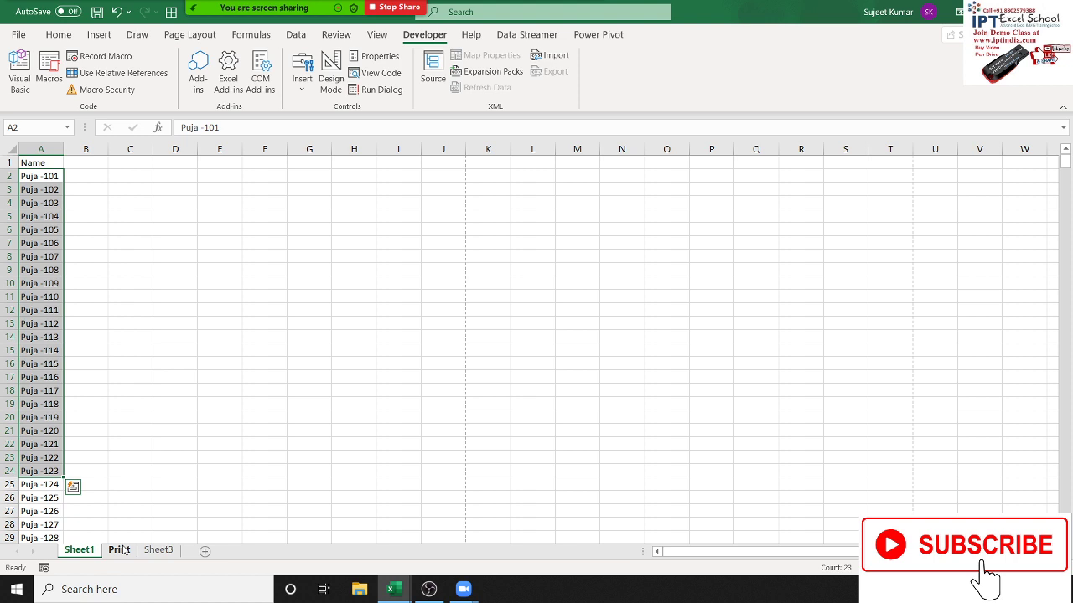
{"action": "left_click", "coordinate": [119, 550]}
{"action": "left_click", "coordinate": [45, 175]}
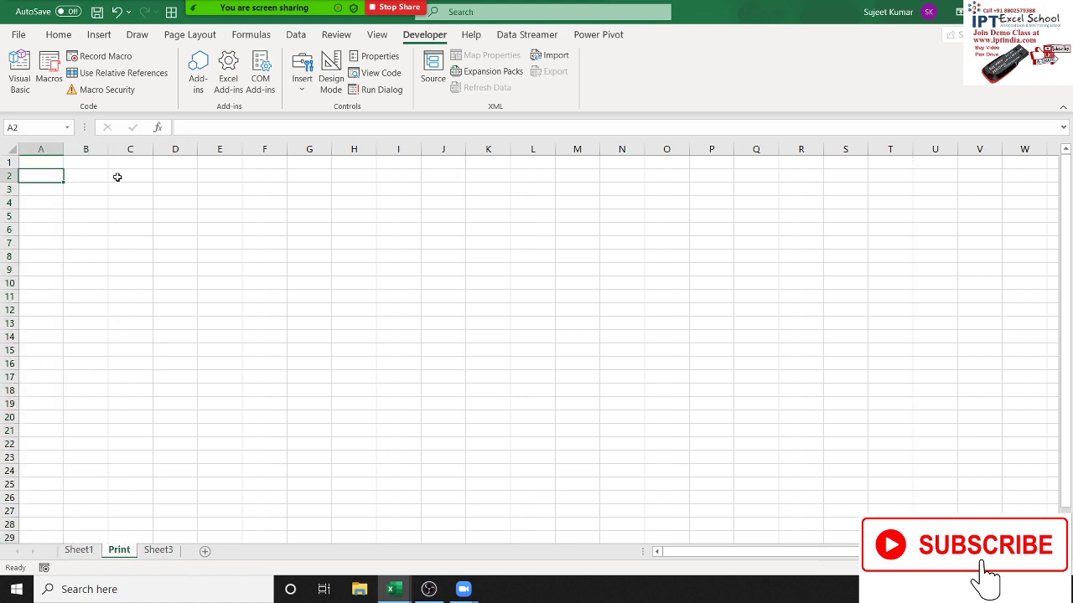
{"action": "type", "text": "="}
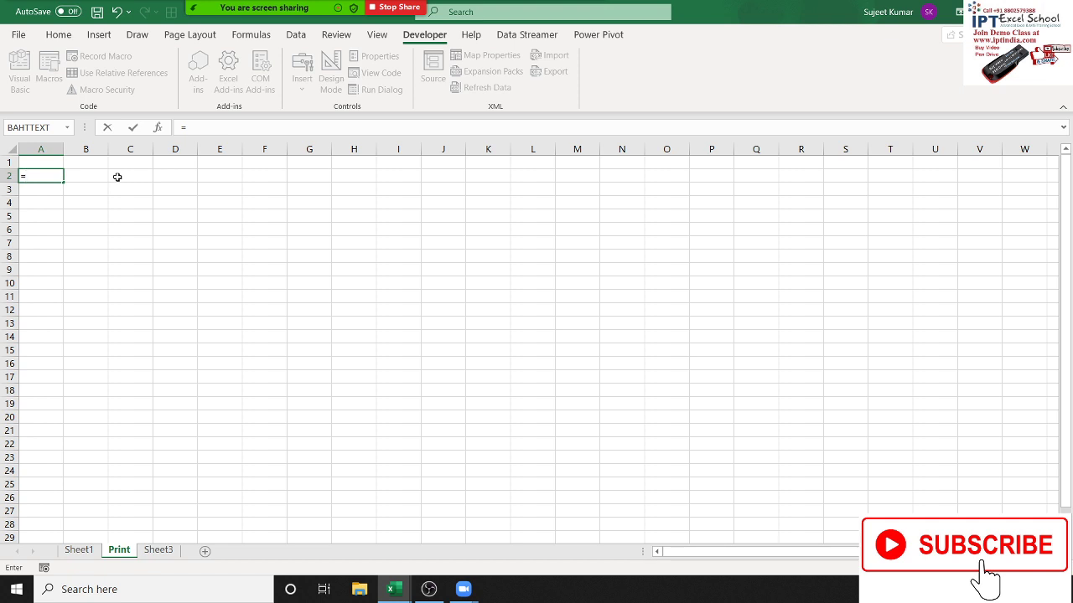
{"action": "key", "text": "Escape"}
{"action": "left_click", "coordinate": [106, 178]}
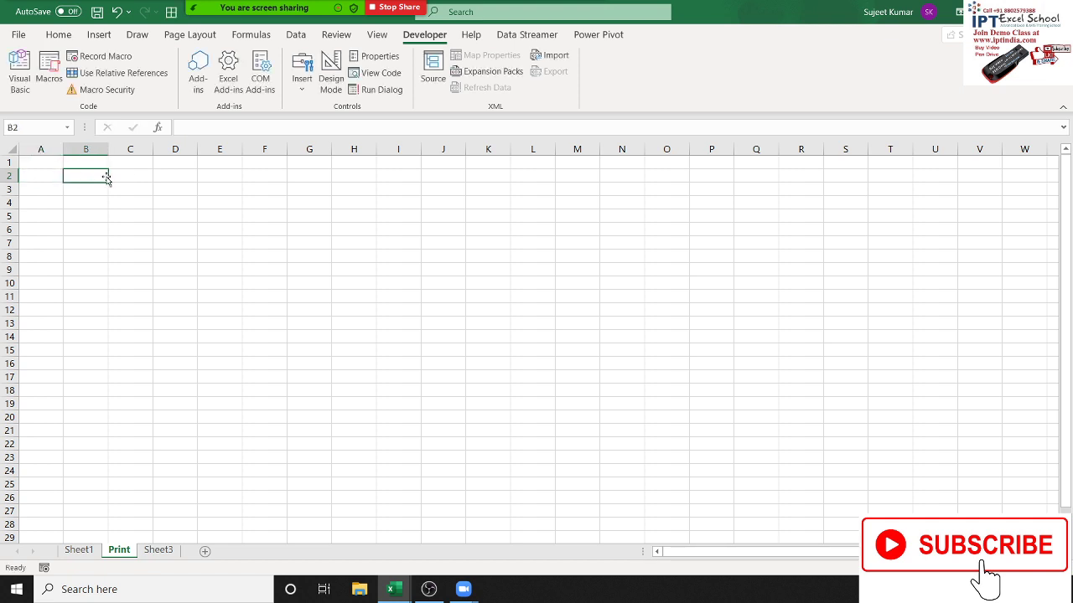
{"action": "left_click", "coordinate": [134, 176]}
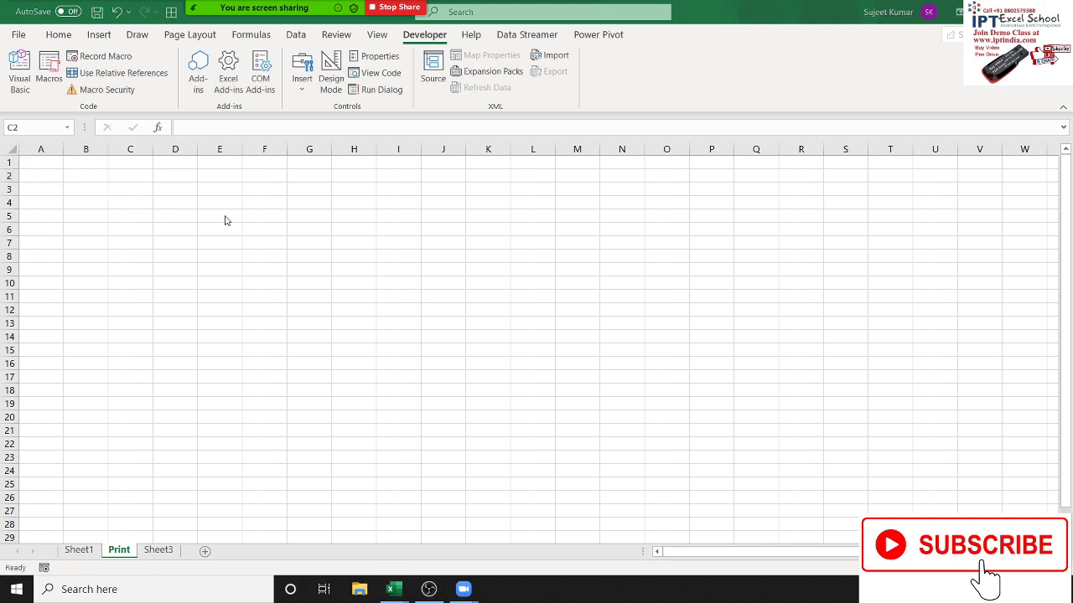
{"action": "key", "text": "alt+Tab"}
{"action": "key", "text": "alt+Tab"}
{"action": "key", "text": "alt+Tab"}
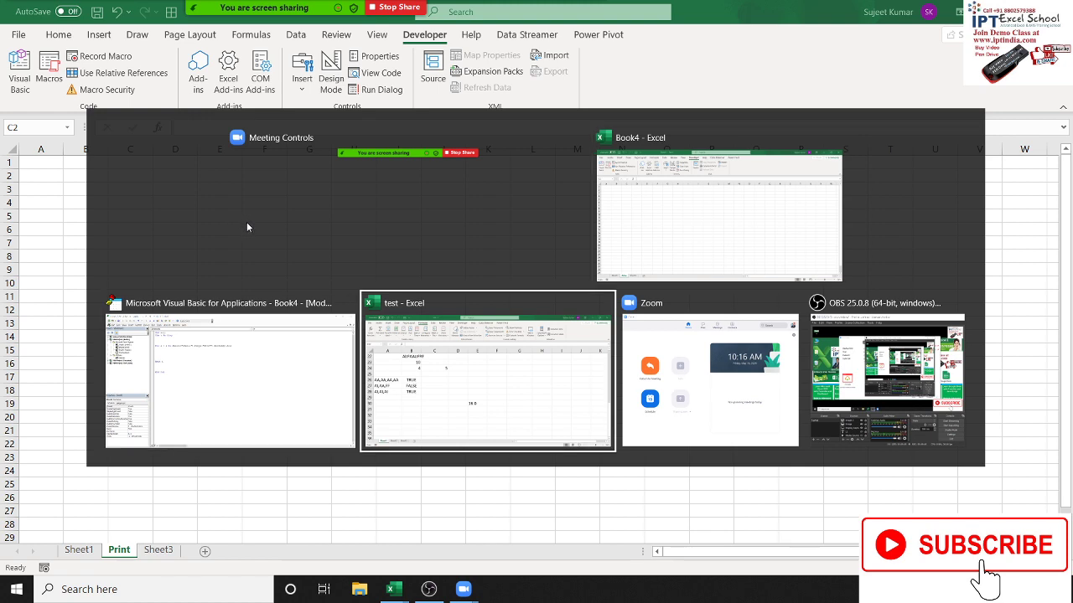
Step: Back in the VBA editor, highlight rr's empty For i … Next i loop several times
{"action": "key", "text": "alt+shift+Tab"}
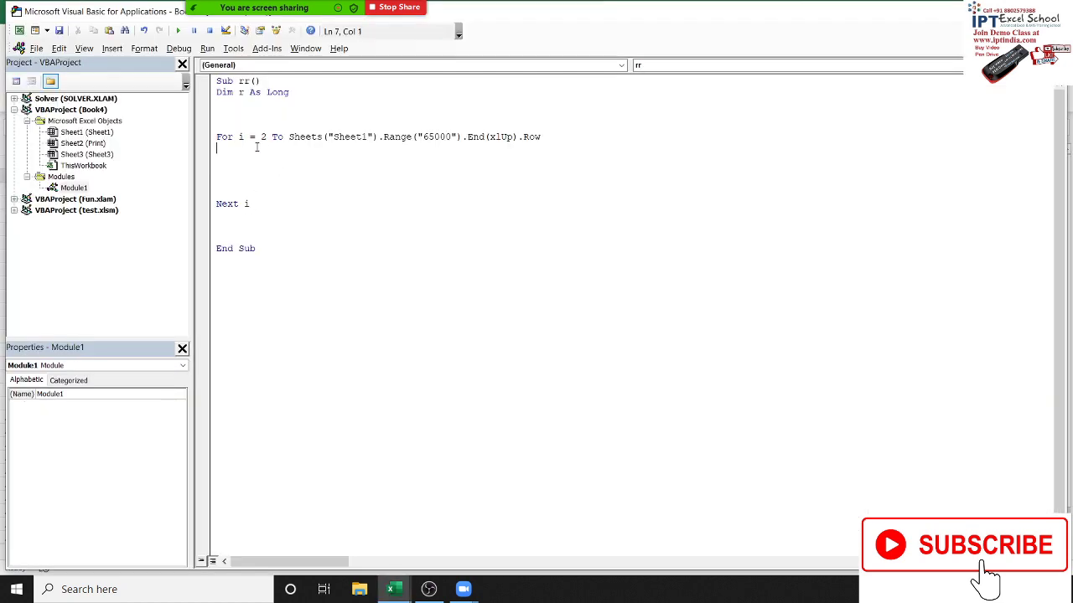
{"action": "left_click_drag", "start_coordinate": [217, 136], "coordinate": [255, 212]}
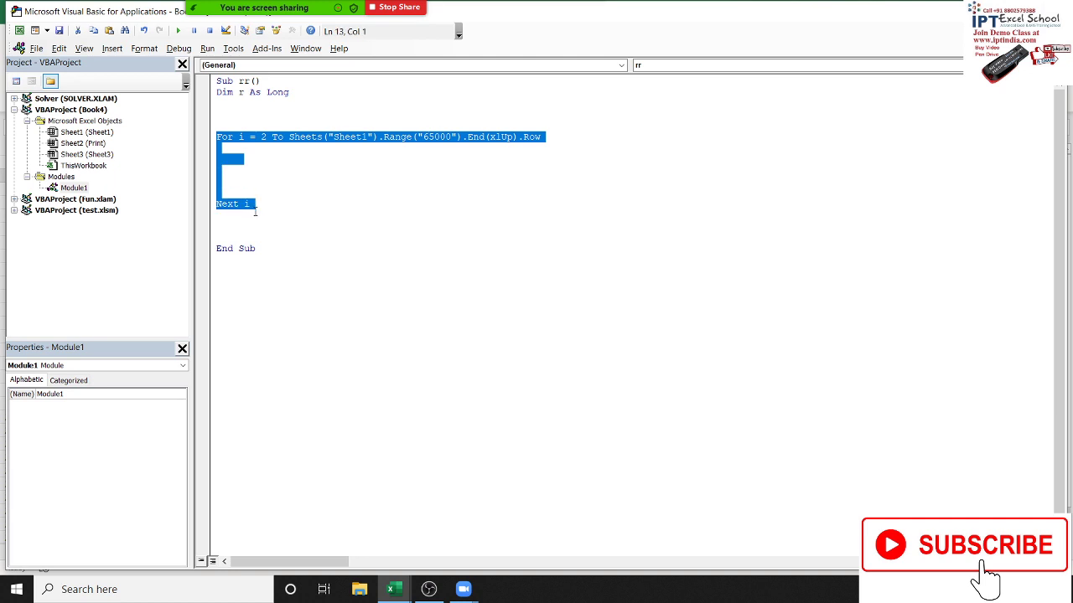
{"action": "left_click", "coordinate": [233, 151]}
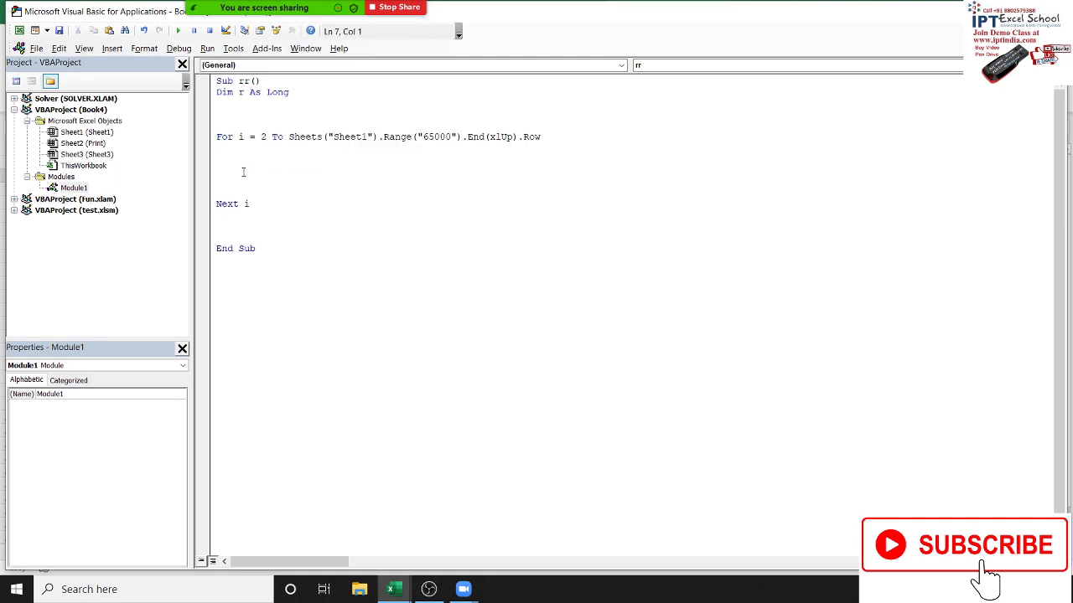
{"action": "left_click_drag", "start_coordinate": [255, 204], "coordinate": [216, 136]}
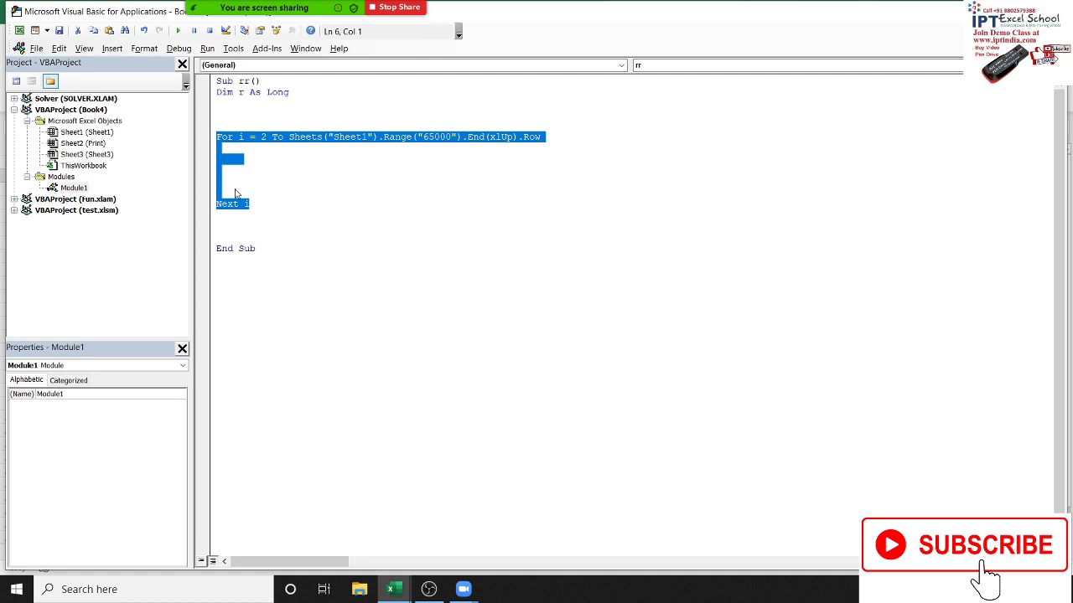
{"action": "left_click", "coordinate": [234, 224]}
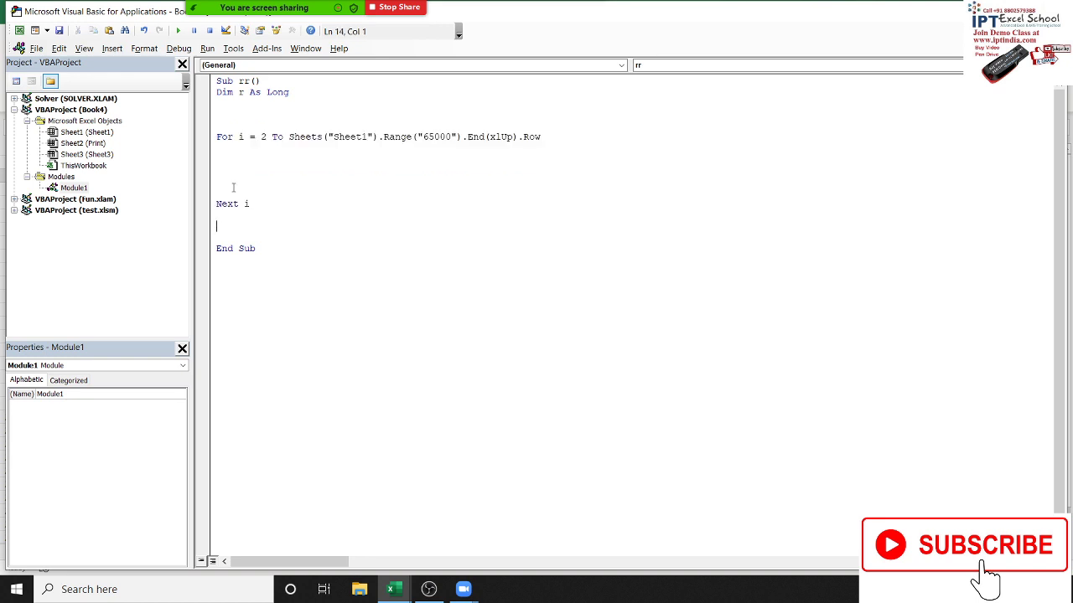
{"action": "left_click_drag", "start_coordinate": [262, 203], "coordinate": [216, 137]}
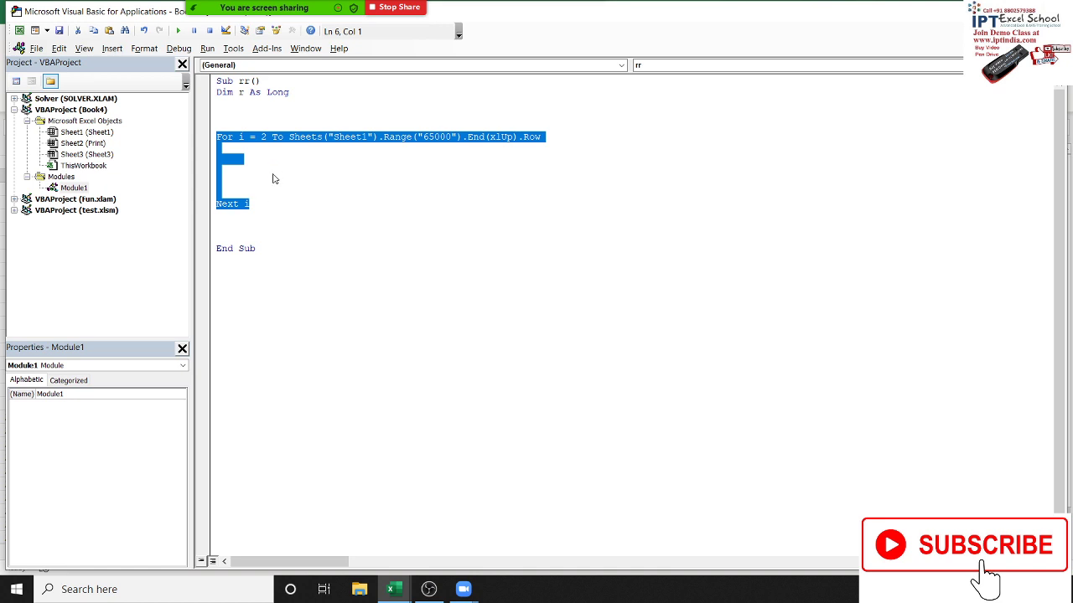
{"action": "left_click", "coordinate": [239, 170]}
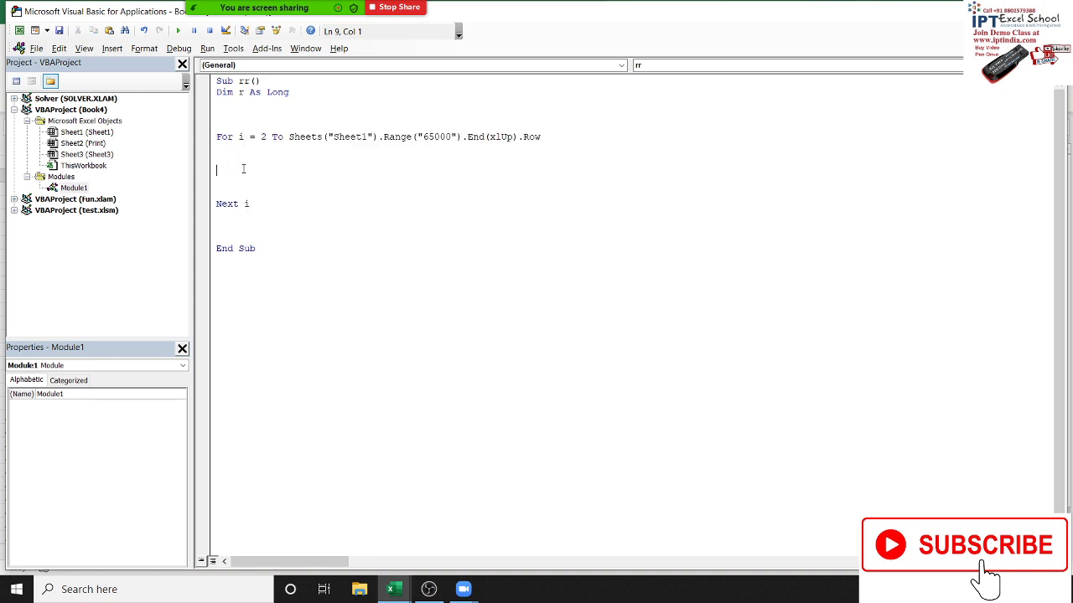
{"action": "left_click", "coordinate": [234, 161]}
{"action": "type", "text": "range("}
{"action": "type", "text": "\"A"}
{"action": "type", "text": "\""}
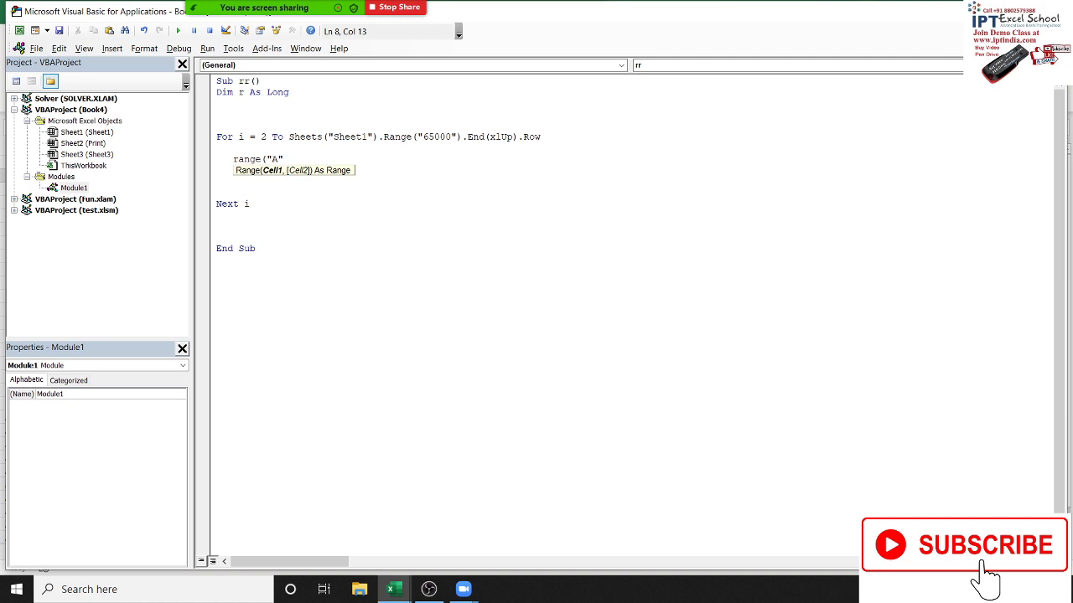
{"action": "type", "text": ")"}
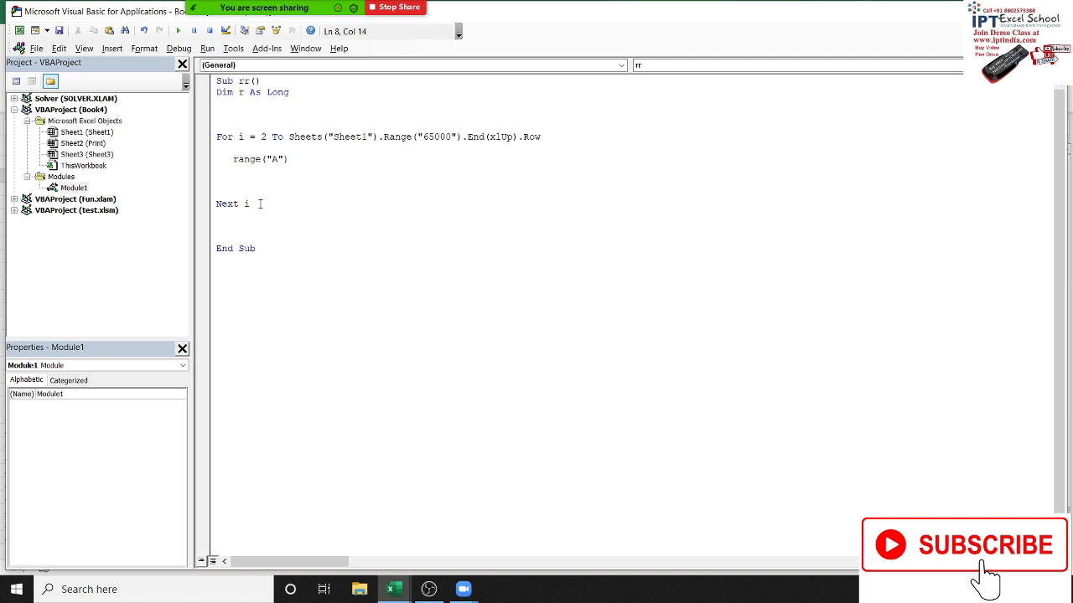
{"action": "key", "text": "BackSpace"}
{"action": "key", "text": "BackSpace"}
{"action": "key", "text": "BackSpace"}
{"action": "key", "text": "BackSpace"}
{"action": "key", "text": "BackSpace"}
{"action": "key", "text": "BackSpace"}
{"action": "key", "text": "BackSpace"}
{"action": "left_click", "coordinate": [356, 210]}
{"action": "left_click_drag", "start_coordinate": [270, 258], "coordinate": [216, 80]}
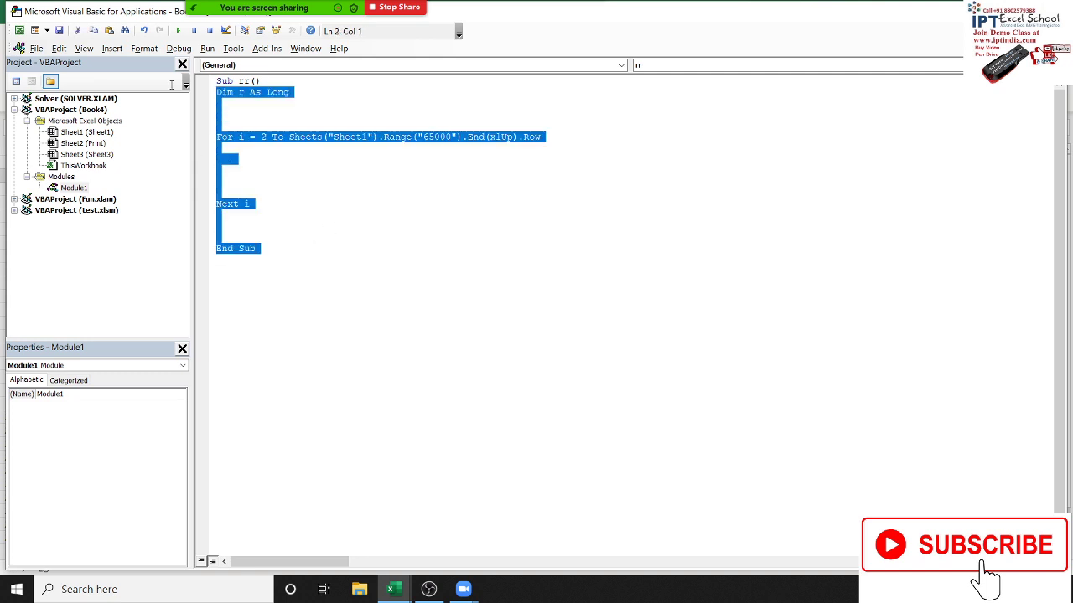
{"action": "left_click", "coordinate": [312, 161]}
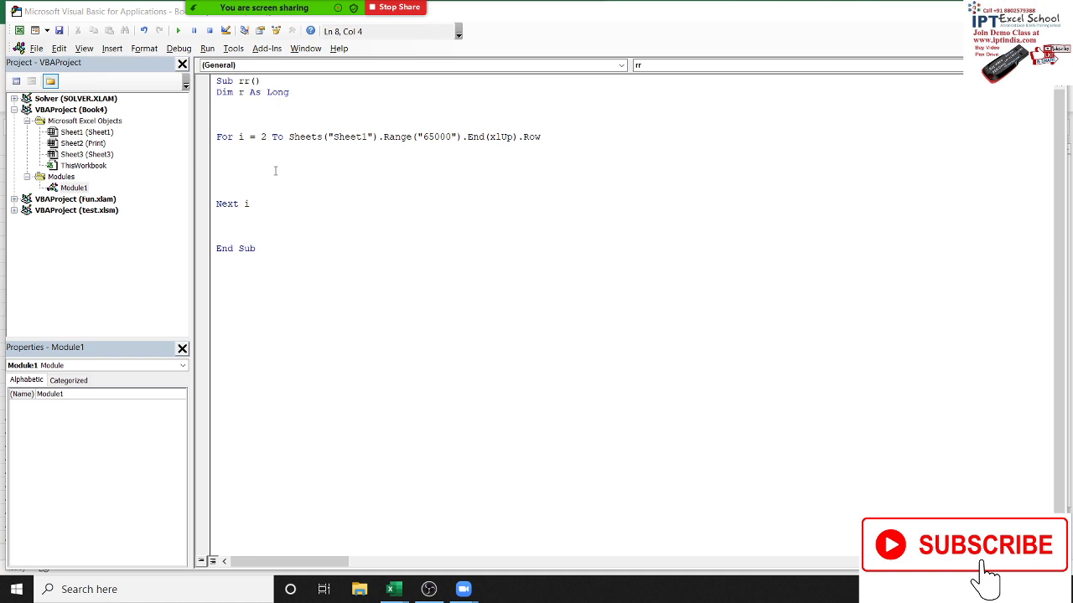
{"action": "key", "text": "alt+Tab"}
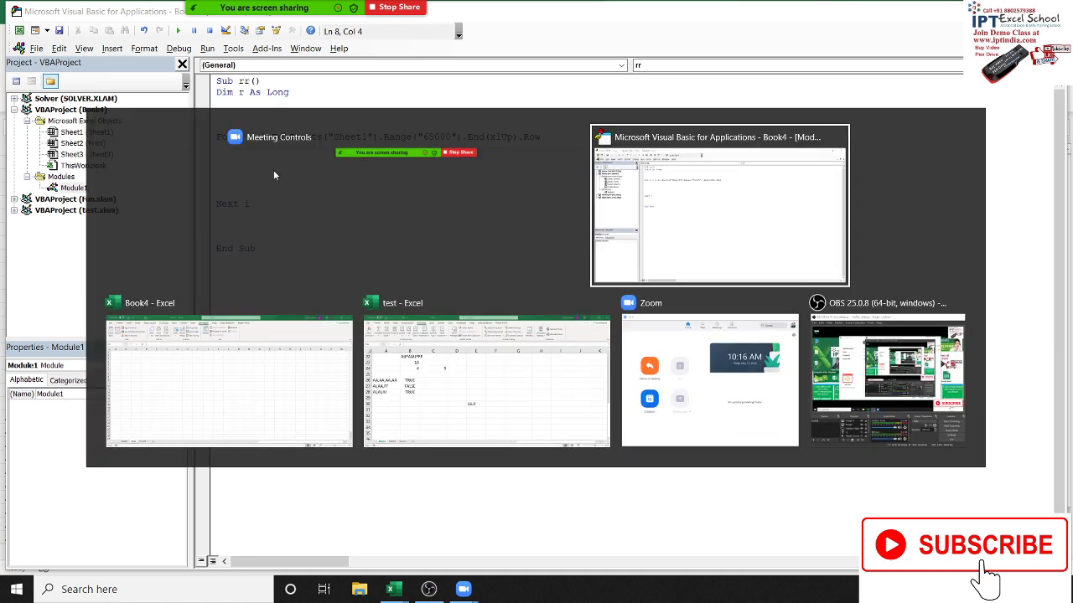
Step: Switch to the Book4 workbook, show Sheet1's Name list, and select cells D11 and F8
{"action": "key", "text": "alt+Tab"}
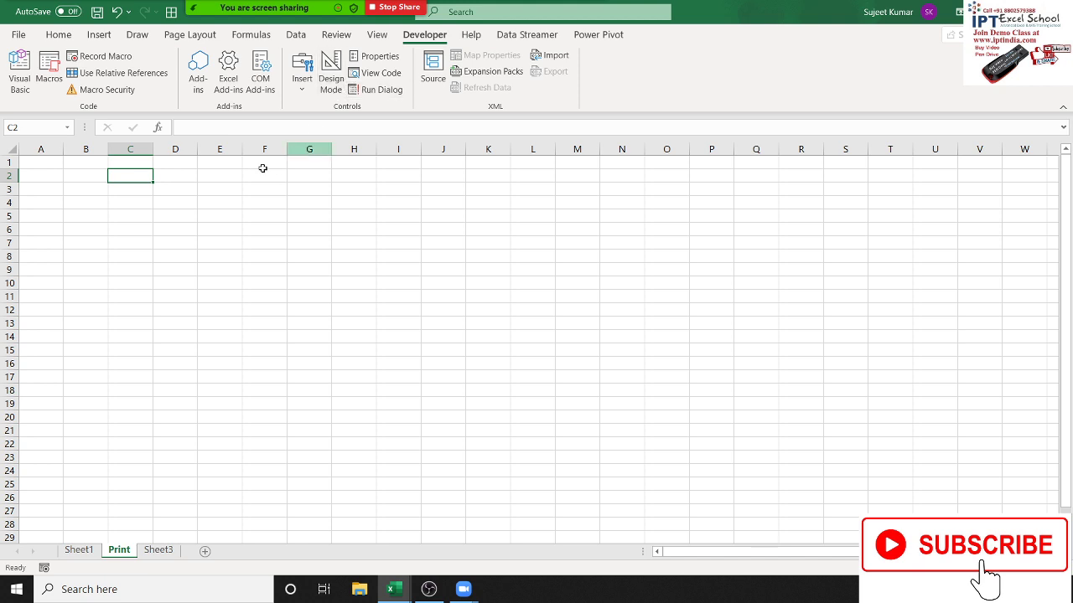
{"action": "left_click", "coordinate": [96, 551]}
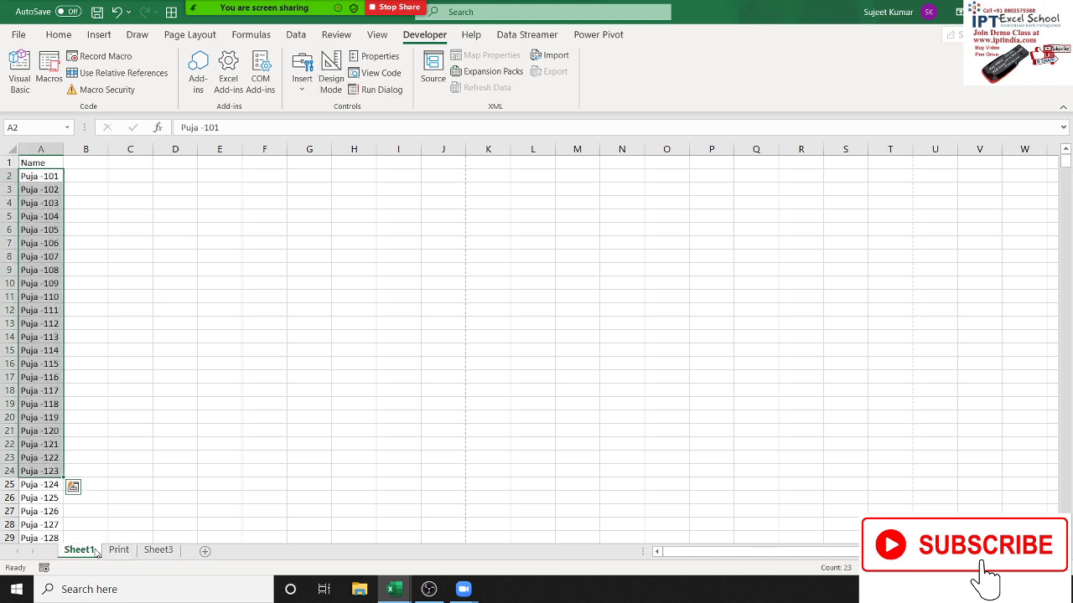
{"action": "mouse_move", "coordinate": [252, 6]}
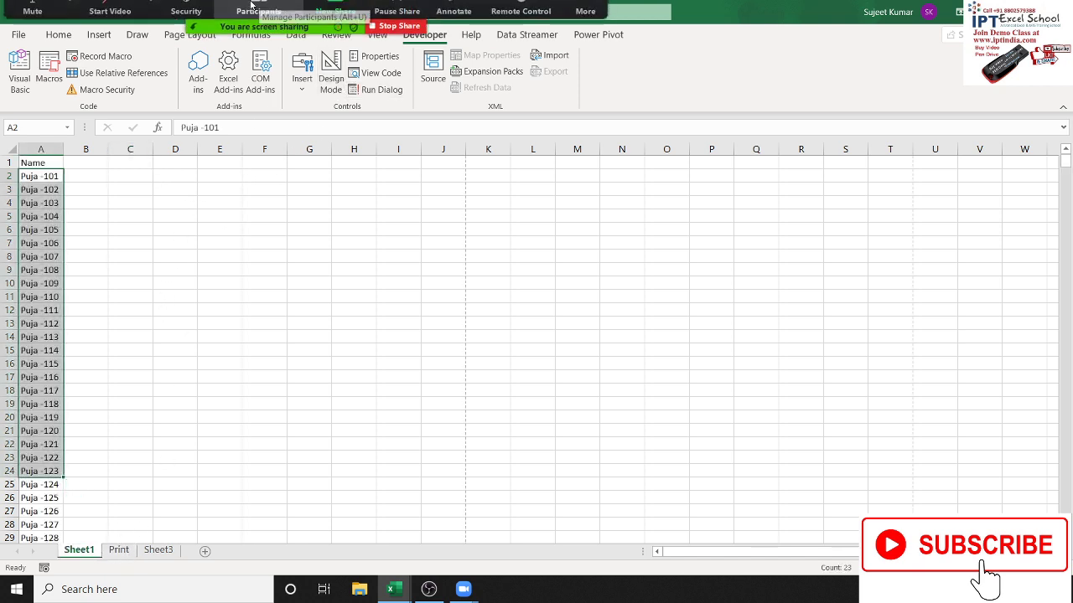
{"action": "left_click", "coordinate": [580, 20]}
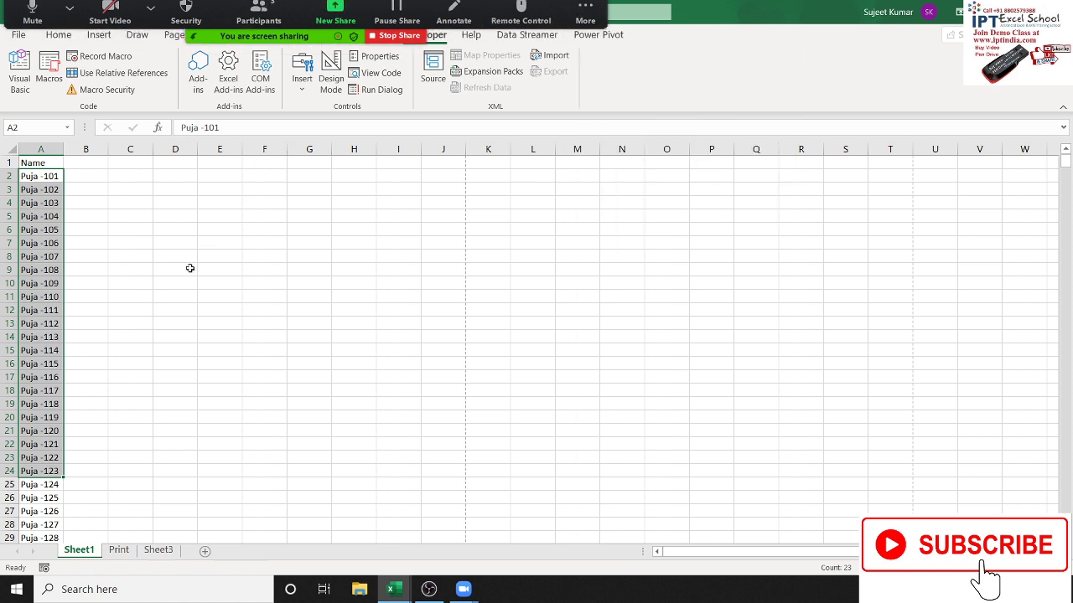
{"action": "left_click", "coordinate": [191, 298]}
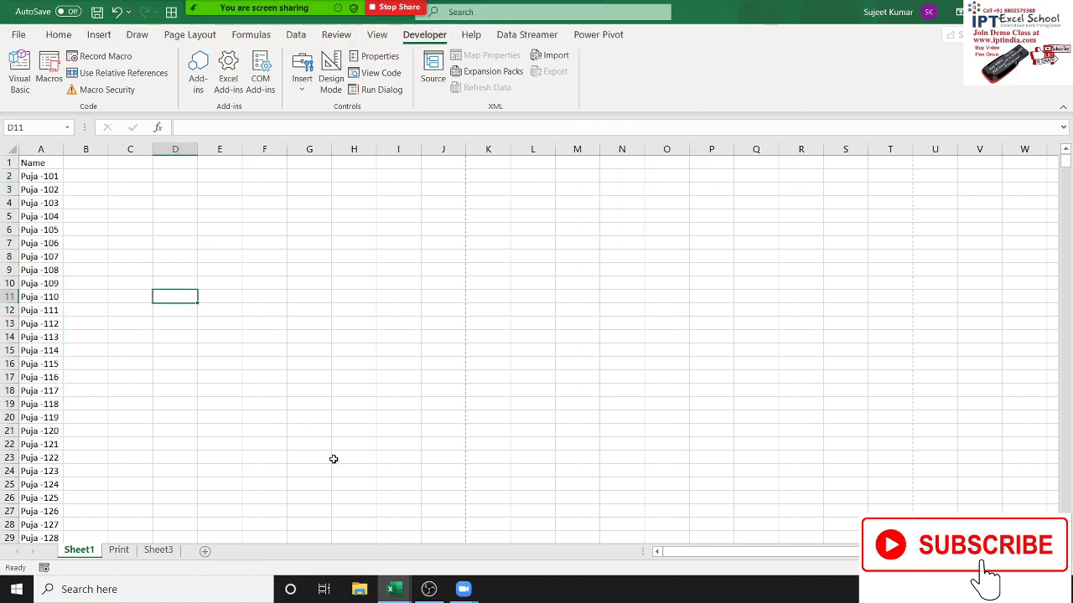
{"action": "left_click", "coordinate": [266, 251]}
{"action": "scroll", "coordinate": [279, 332], "scroll_direction": "down", "scroll_amount": 2}
{"action": "scroll", "coordinate": [280, 333], "scroll_direction": "down", "scroll_amount": 4}
{"action": "scroll", "coordinate": [279, 333], "scroll_direction": "up", "scroll_amount": 6}
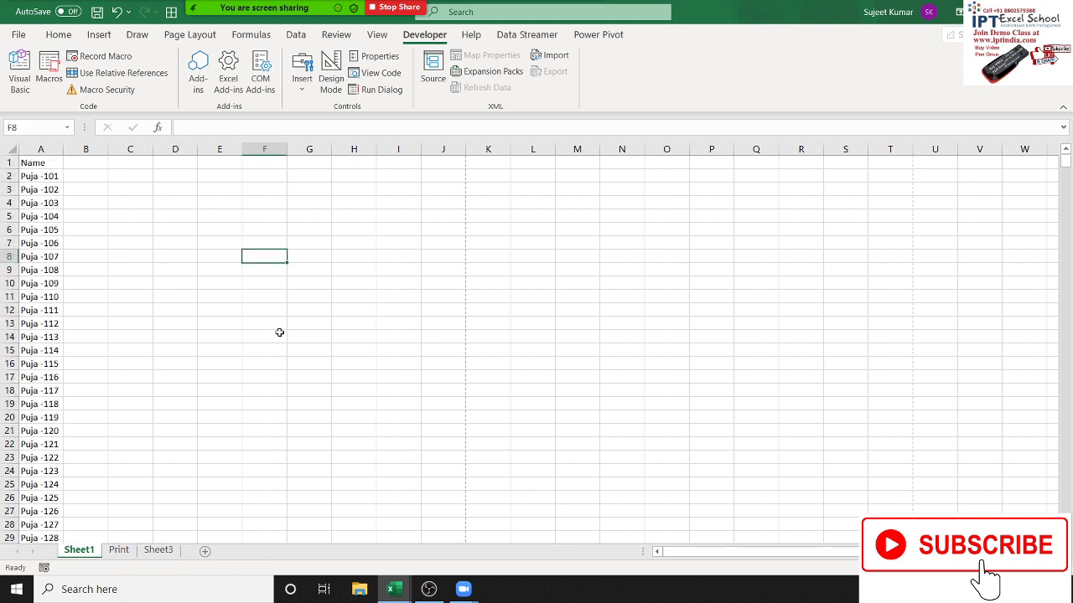